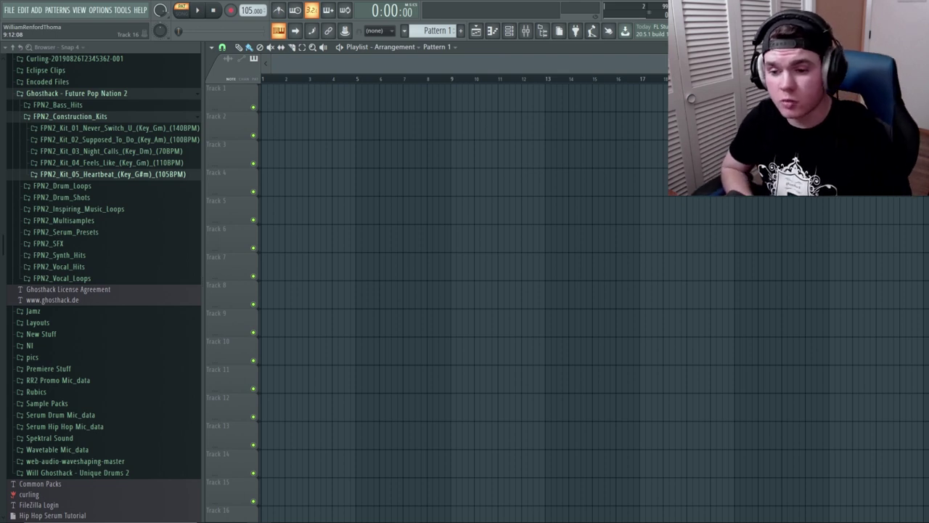
# - Expand the Heartbeat kit, peek at its MIDI folder, and preview the Bass, Bass Guitar and Brass stems
pyautogui.click(54, 175)
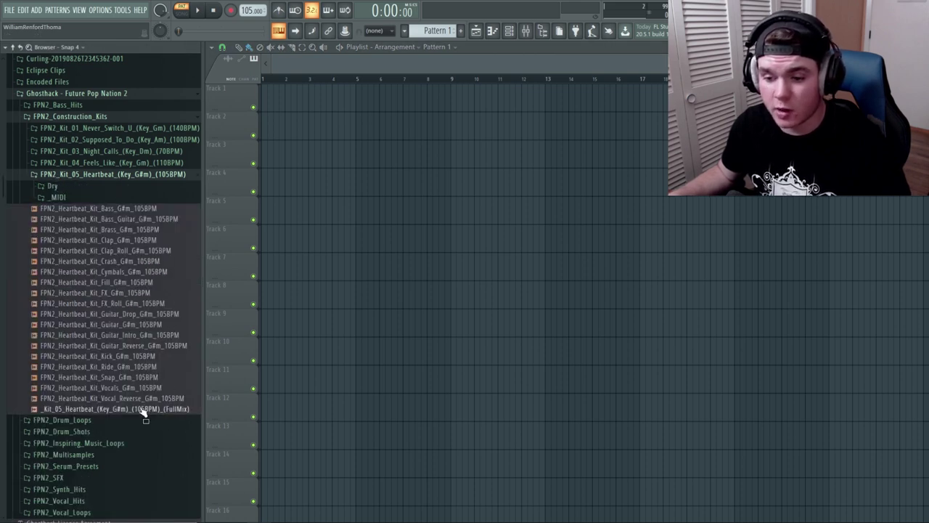
pyautogui.click(64, 196)
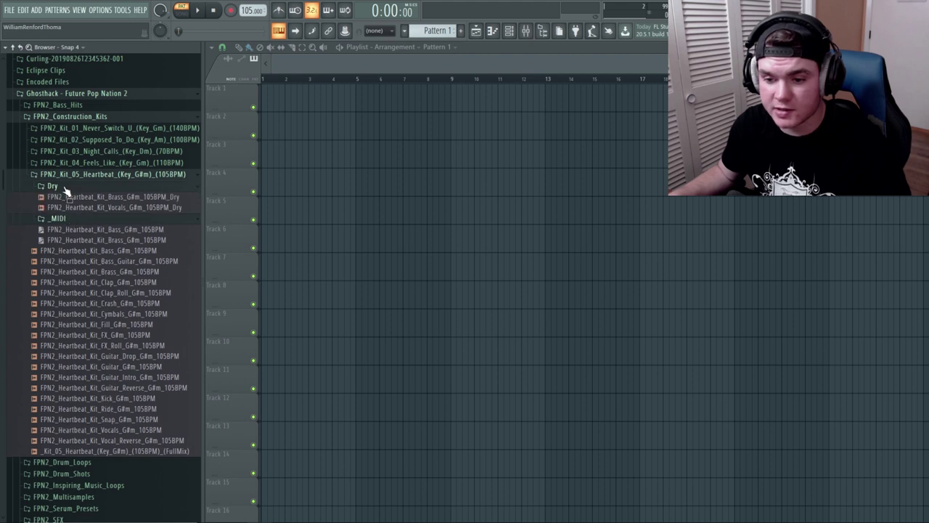
pyautogui.click(73, 196)
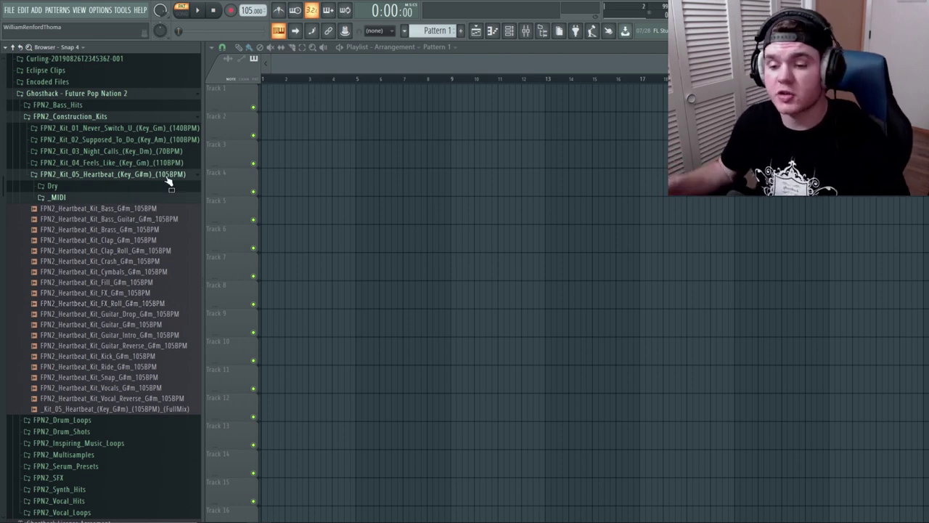
pyautogui.click(133, 211)
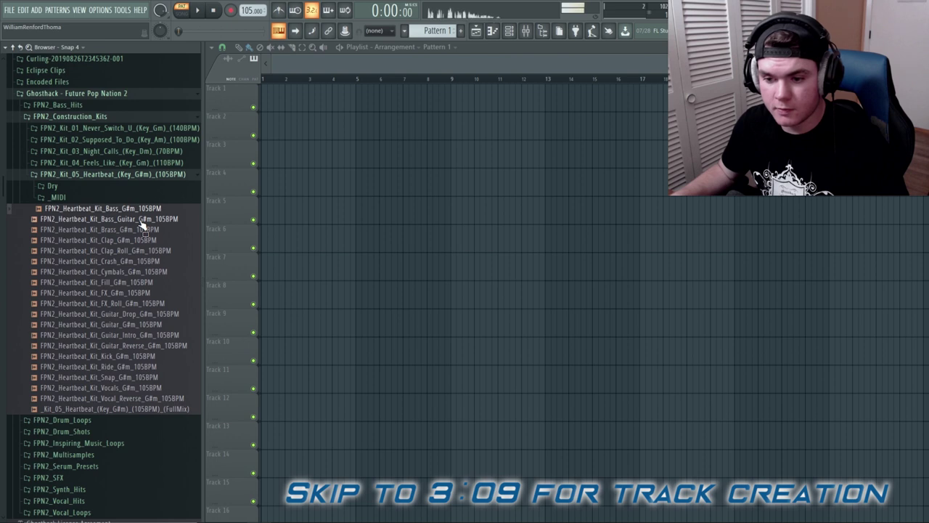
pyautogui.click(143, 220)
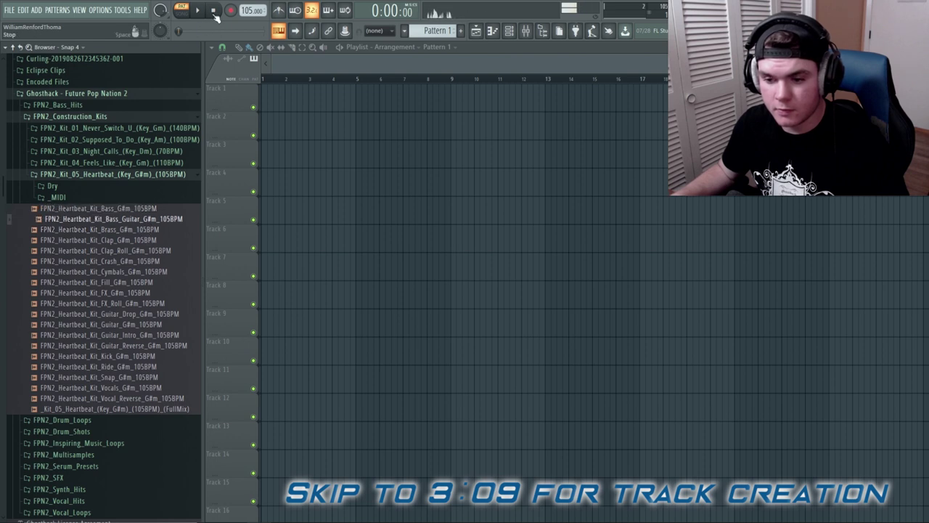
pyautogui.click(134, 230)
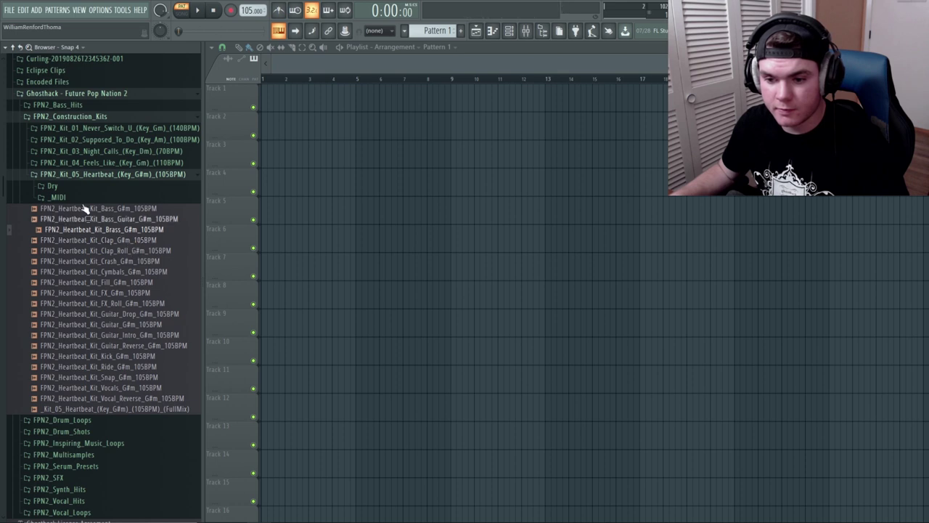
# - Check the Dry subfolder, then preview the Clap, Clap Roll, Crash and Cymbals stems
pyautogui.click(54, 187)
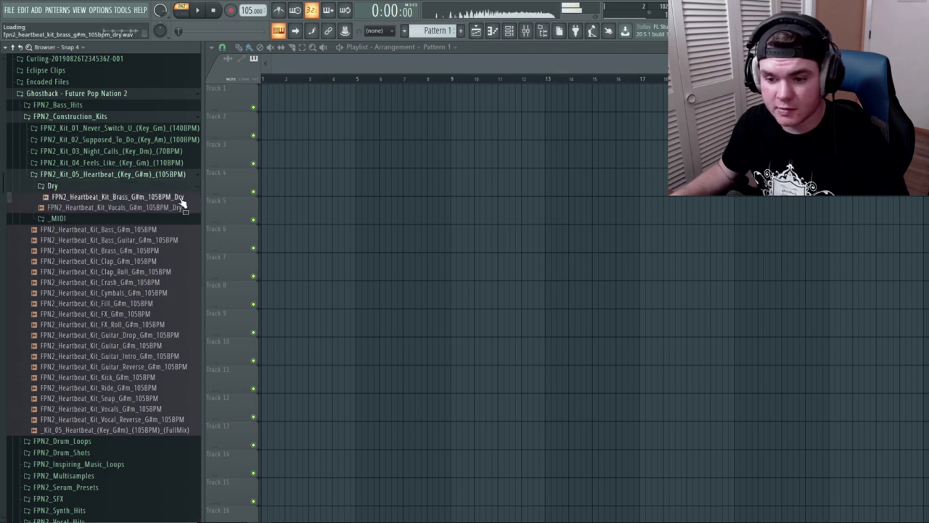
pyautogui.click(138, 189)
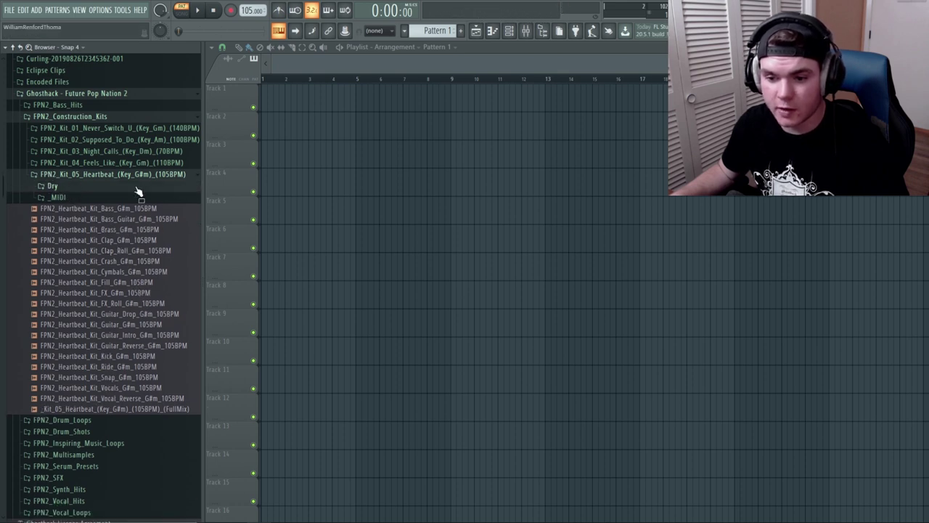
pyautogui.click(164, 240)
pyautogui.click(145, 242)
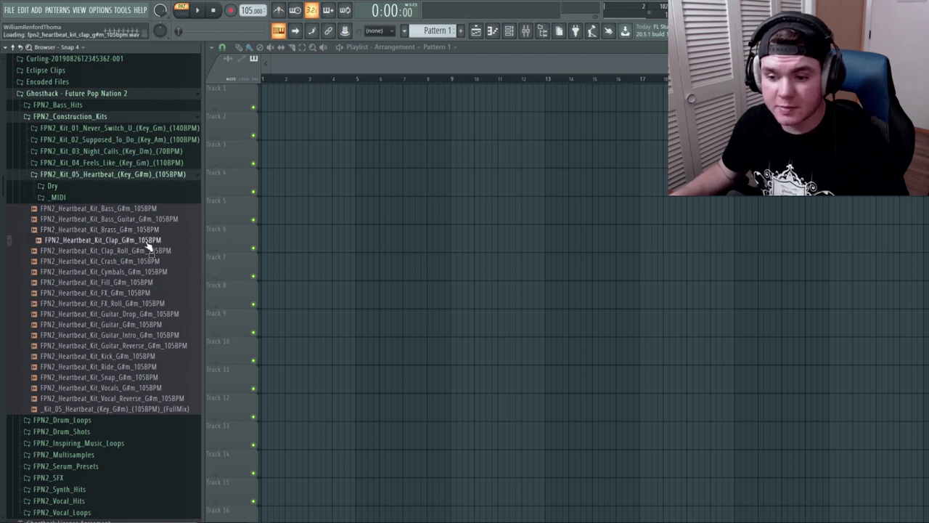
pyautogui.click(147, 252)
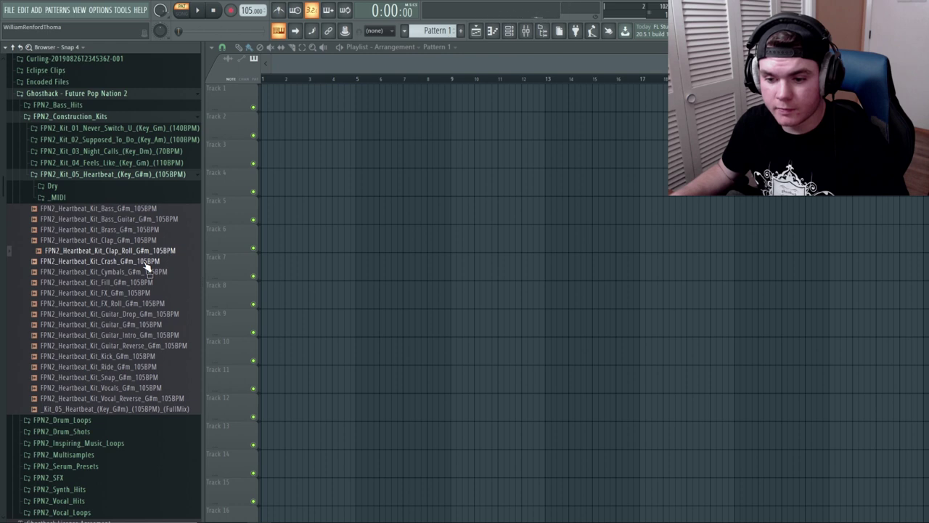
pyautogui.click(143, 263)
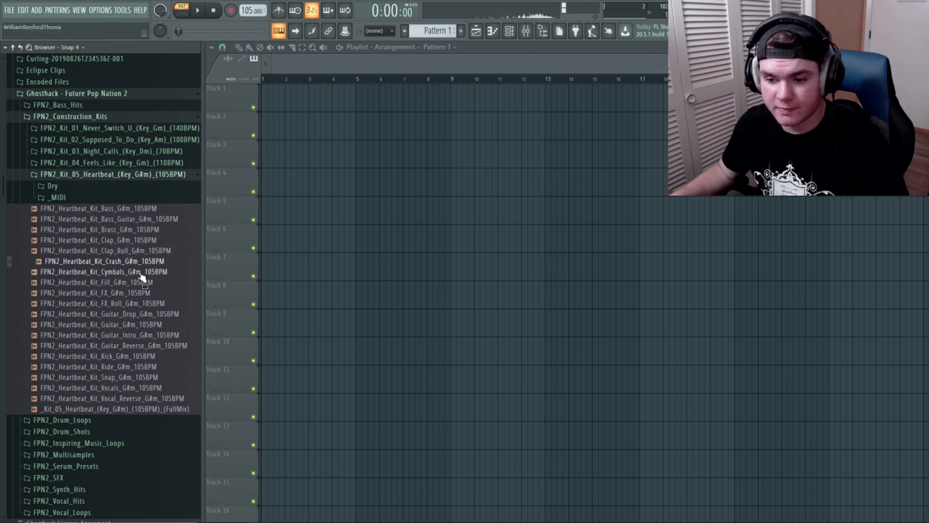
pyautogui.click(142, 272)
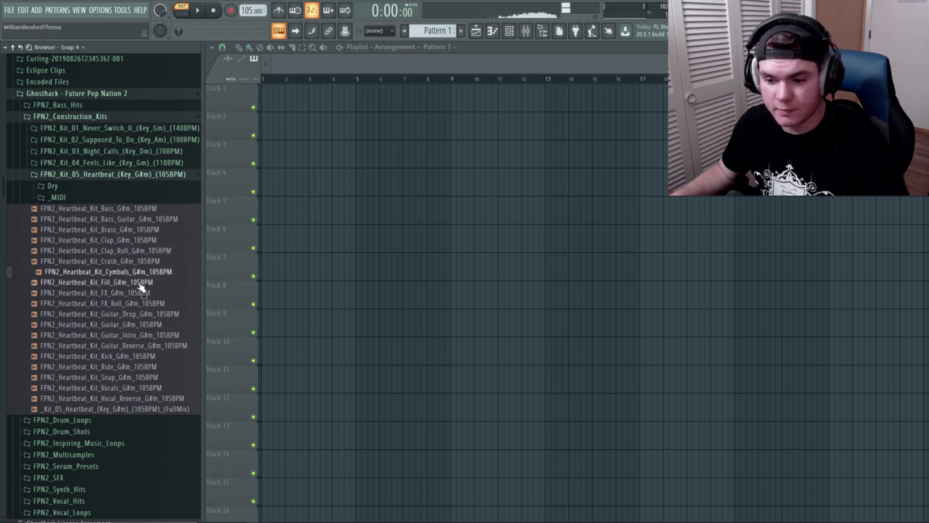
# - Preview the Fill, FX, FX Roll, Guitar Drop and Guitar Reverse stems
pyautogui.click(132, 283)
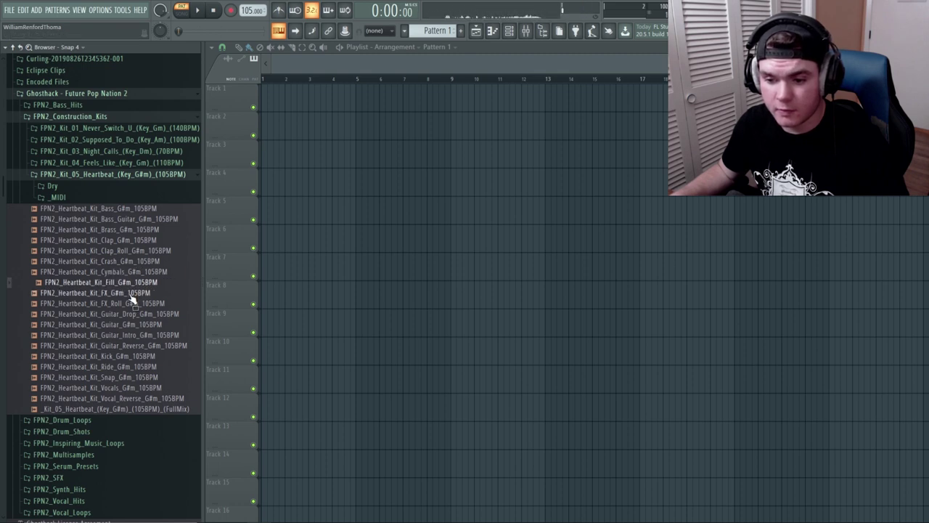
pyautogui.click(132, 293)
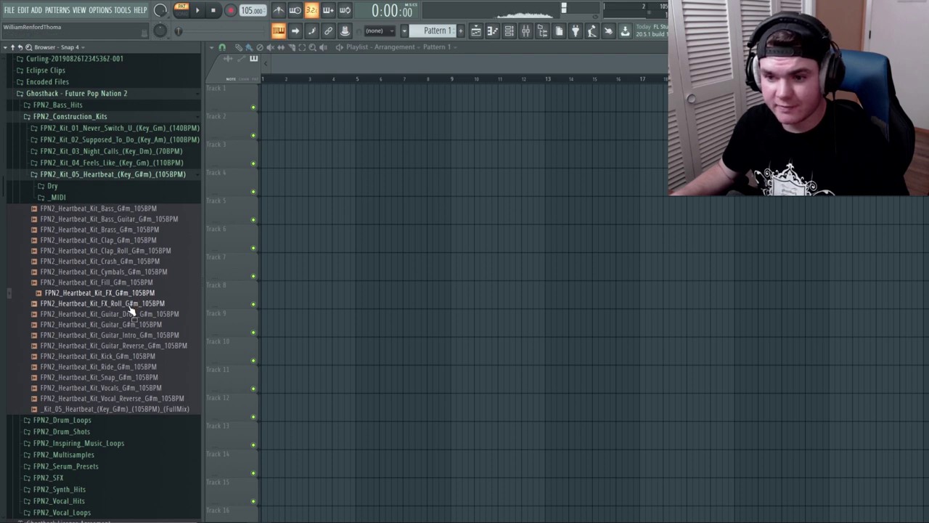
pyautogui.click(131, 304)
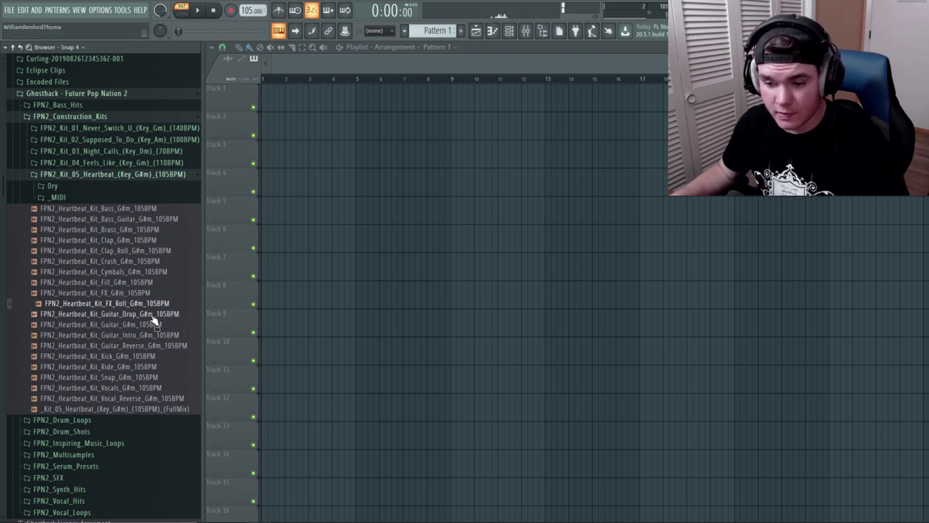
pyautogui.click(151, 315)
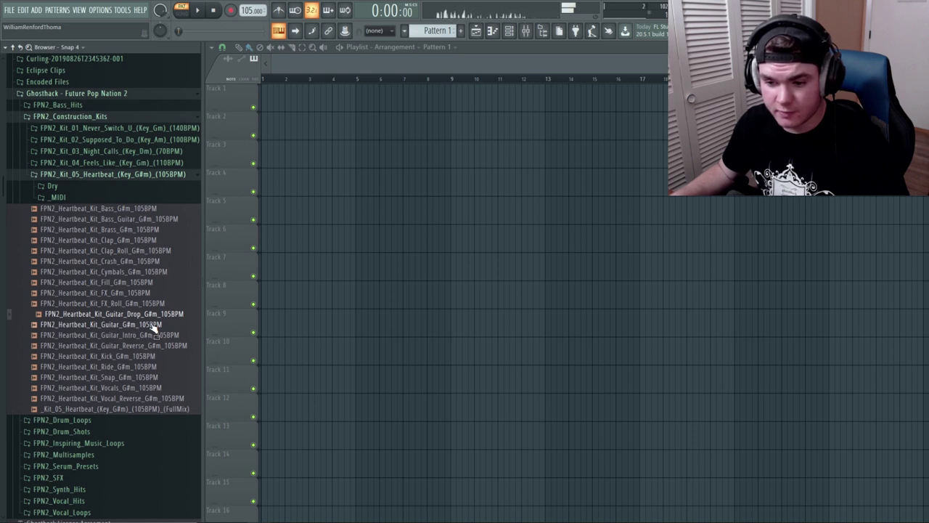
pyautogui.click(158, 347)
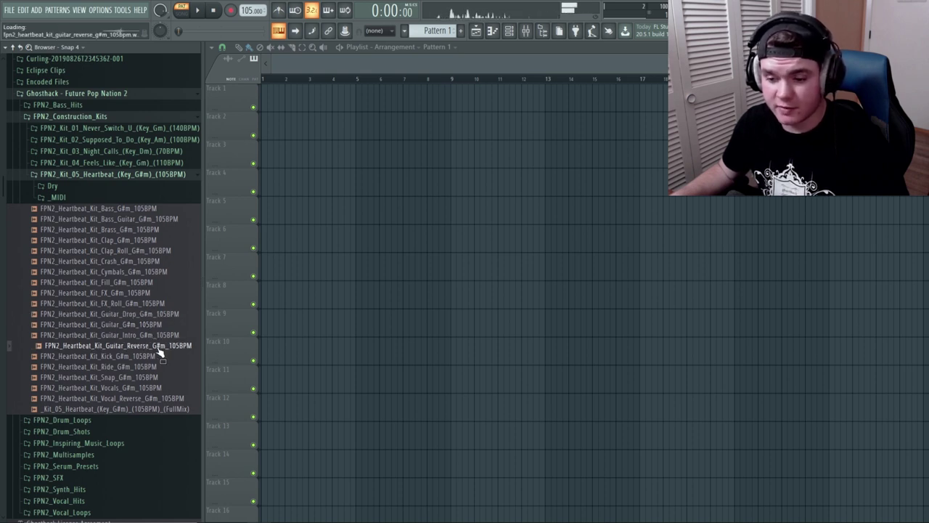
# - Preview the Kick, Ride, Snap and Vocals stems and bring up the Vocals stem's options
pyautogui.click(155, 356)
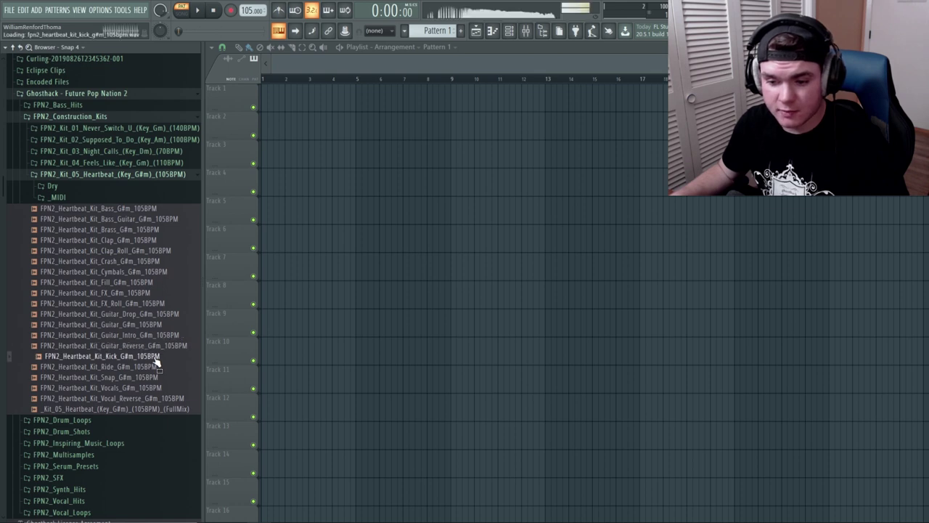
pyautogui.click(149, 369)
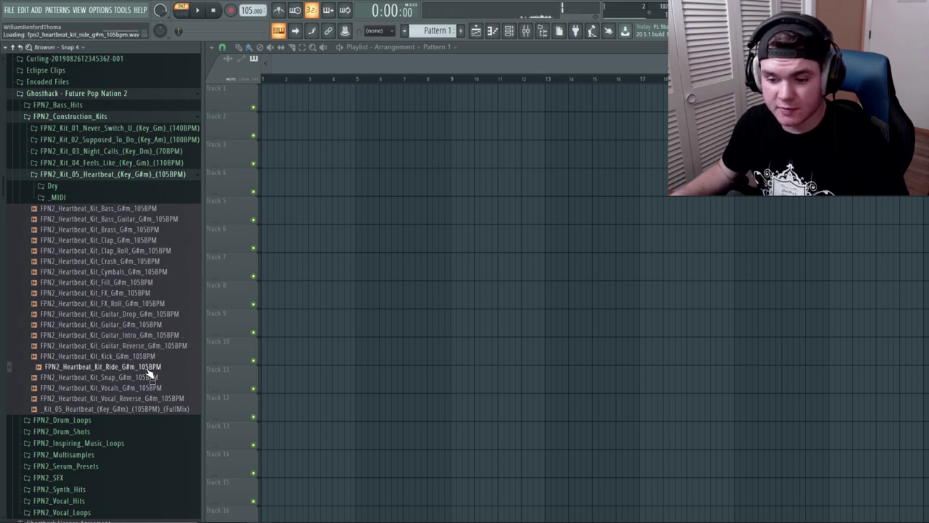
pyautogui.click(147, 378)
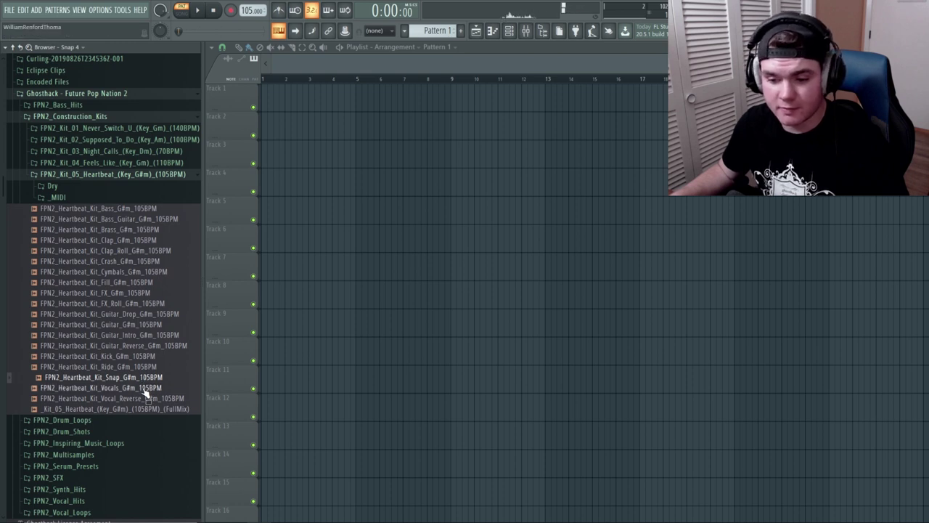
pyautogui.click(157, 389)
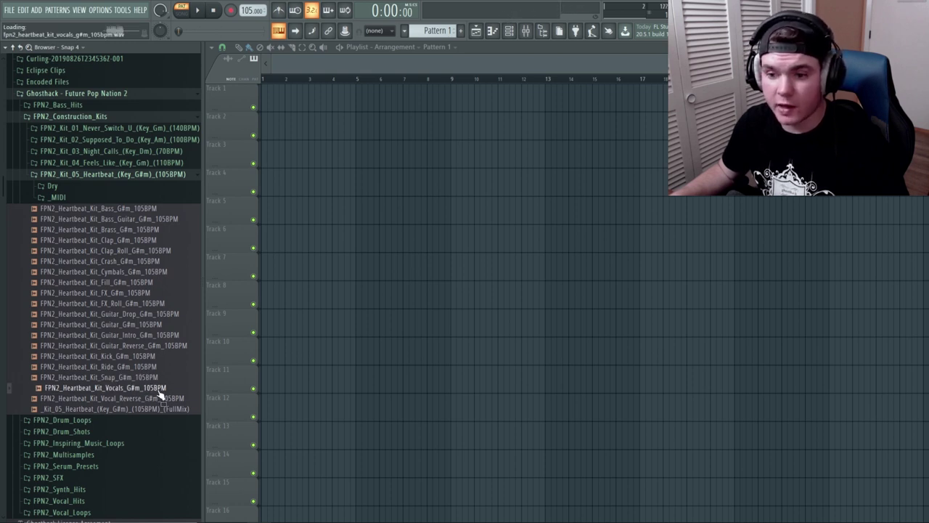
pyautogui.rightClick(159, 390)
# - Open the Vocals stem in Edison, play its selected vocal phrase, then close Edison
pyautogui.click(173, 410)
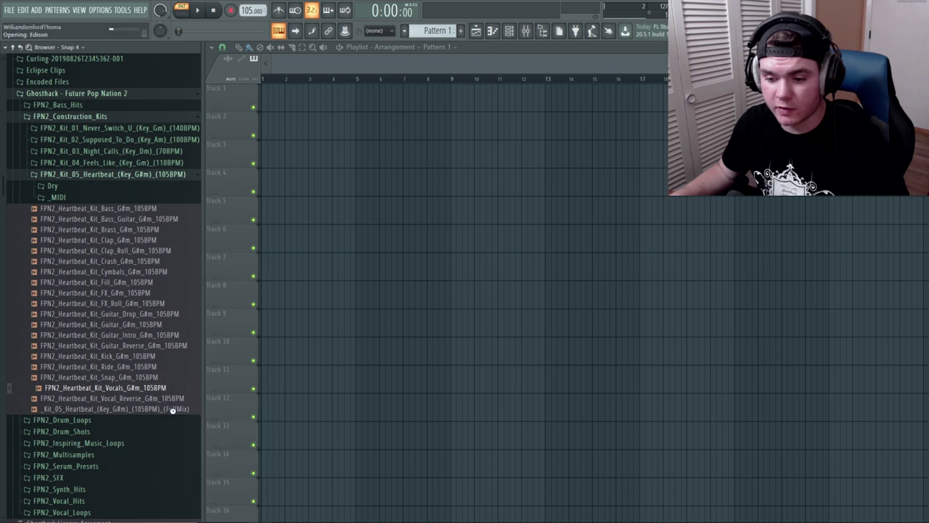
pyautogui.moveTo(299, 269); pyautogui.dragTo(559, 275)
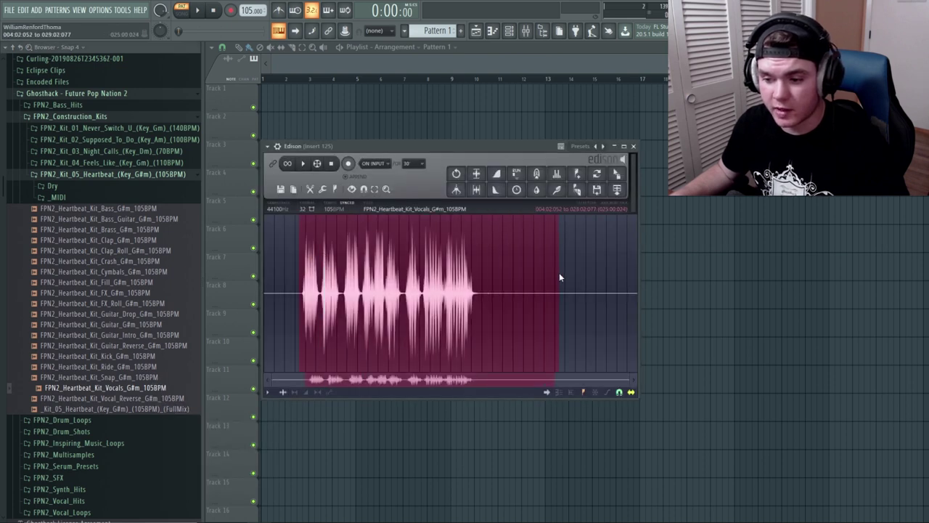
pyautogui.press('space')
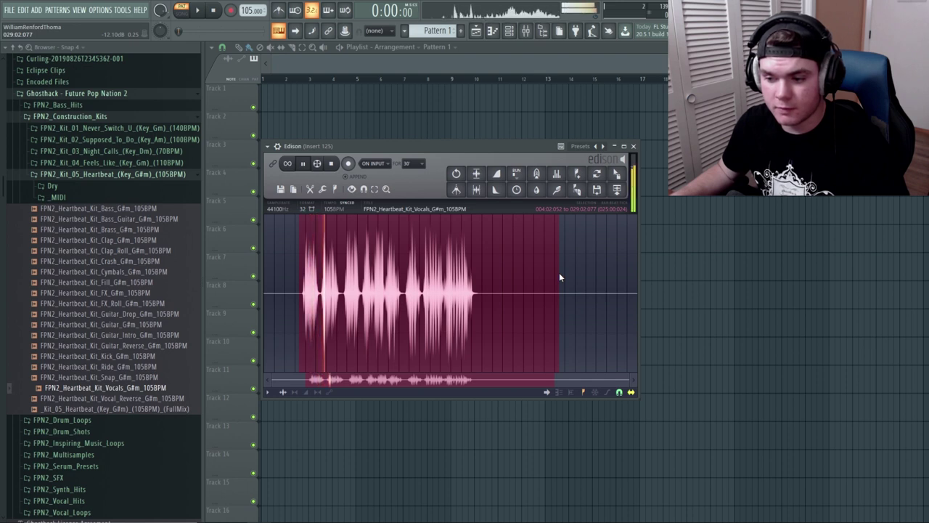
pyautogui.press('space')
pyautogui.click(634, 148)
# - Bring up the mixer and preview the Vocal Reverse stem
pyautogui.press('F9')
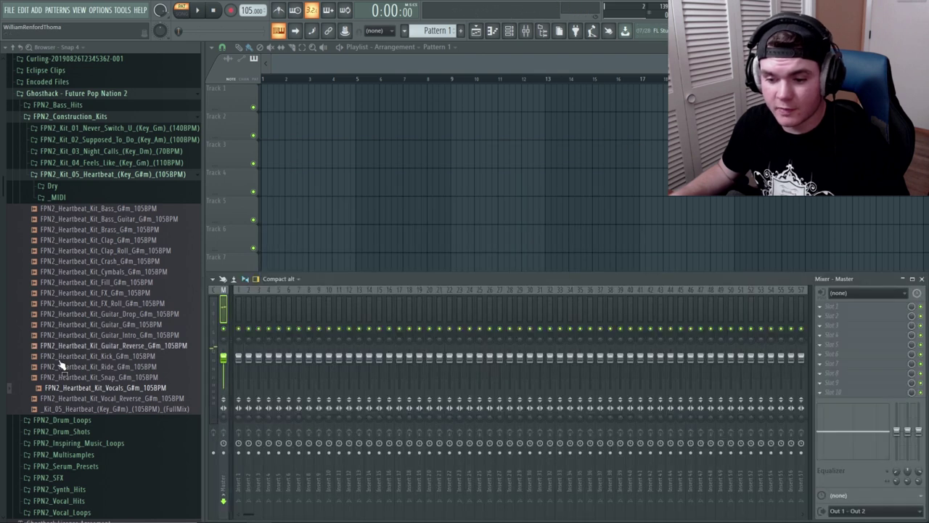
pyautogui.click(55, 186)
pyautogui.click(58, 188)
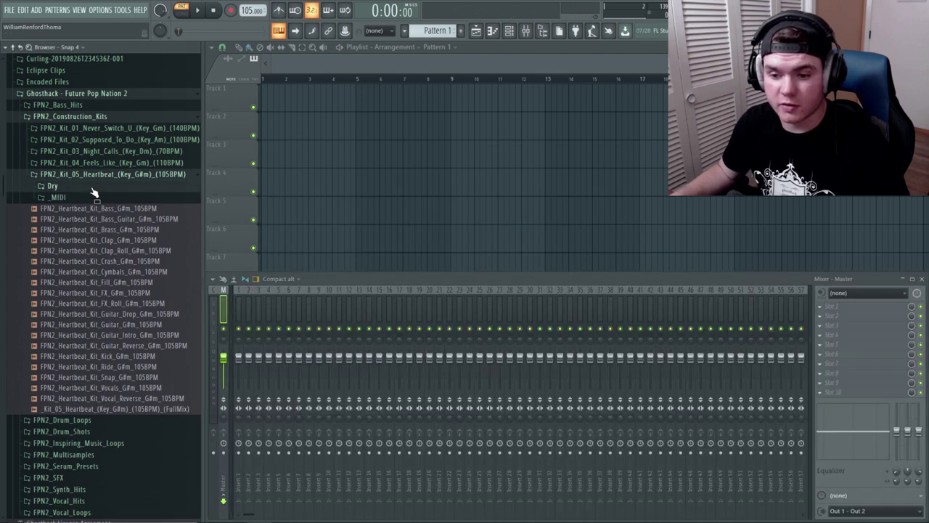
pyautogui.click(131, 402)
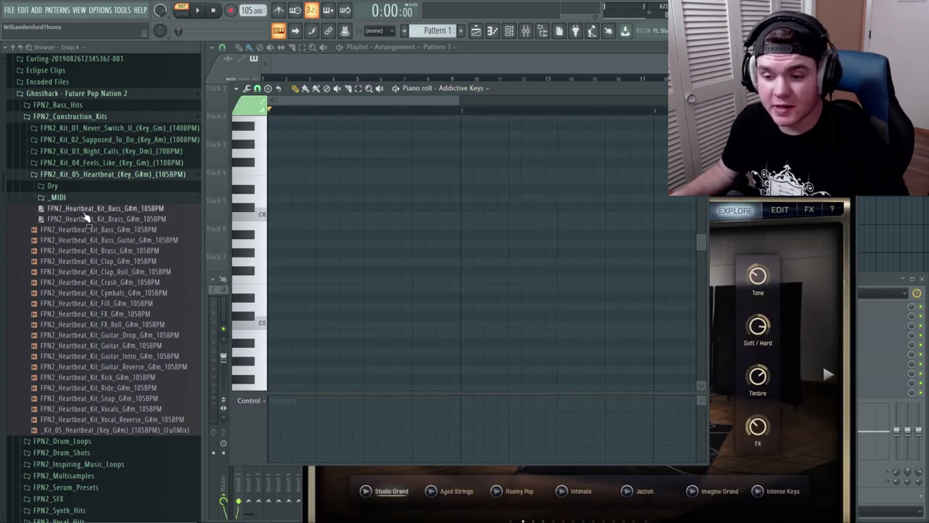
# - Load the Bass MIDI notes into the Addictive Keys piano roll and play them back
pyautogui.moveTo(84, 214); pyautogui.dragTo(349, 228)
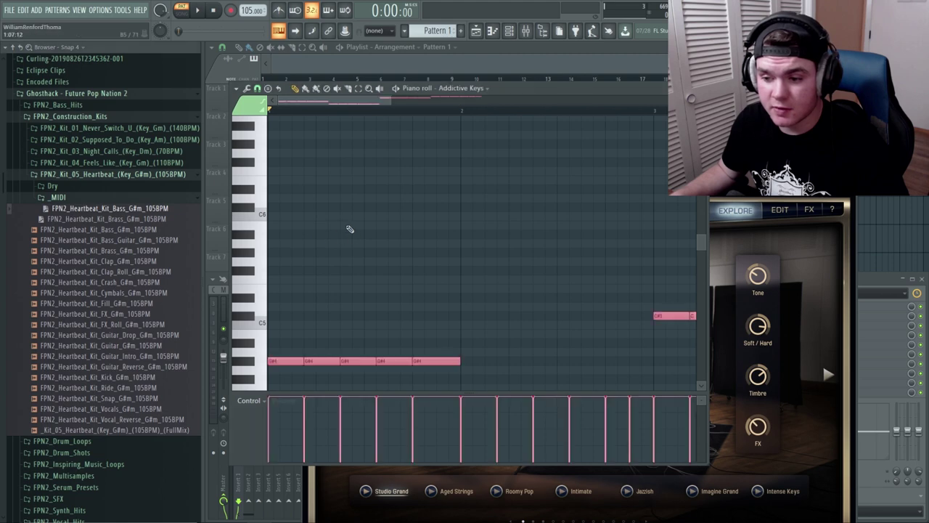
pyautogui.press('space')
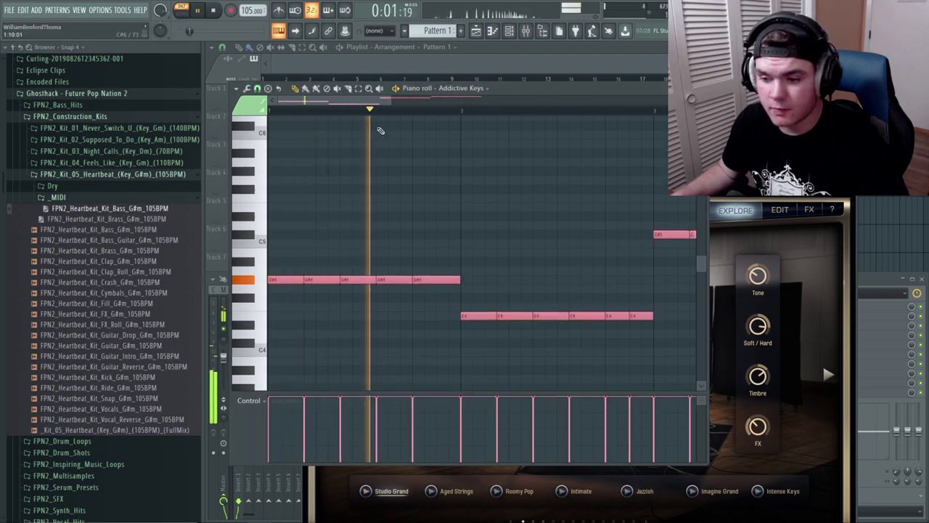
pyautogui.scroll(-3, 418, 112)
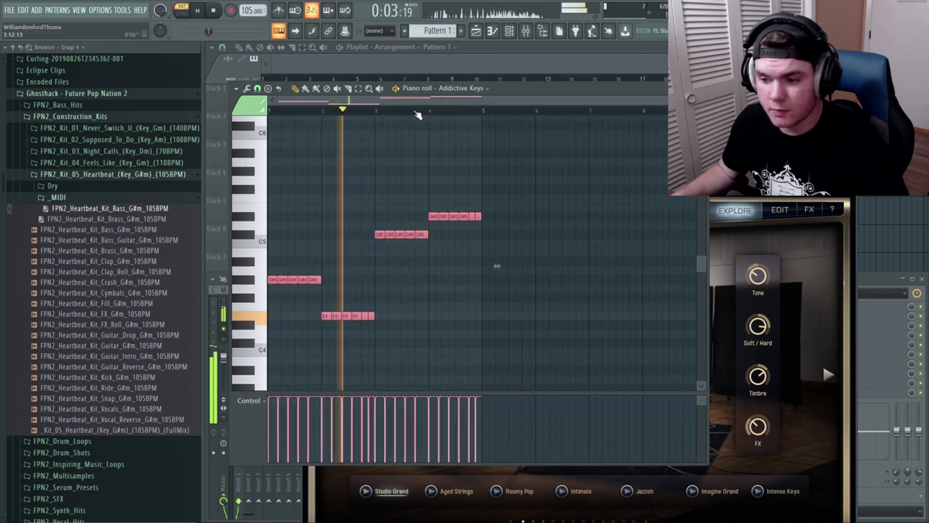
pyautogui.moveTo(376, 107); pyautogui.dragTo(361, 114)
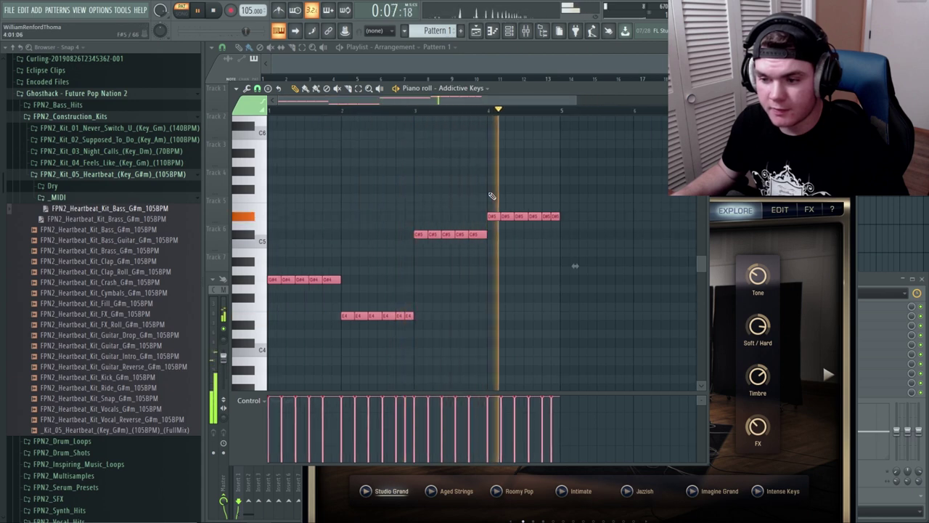
pyautogui.press('space')
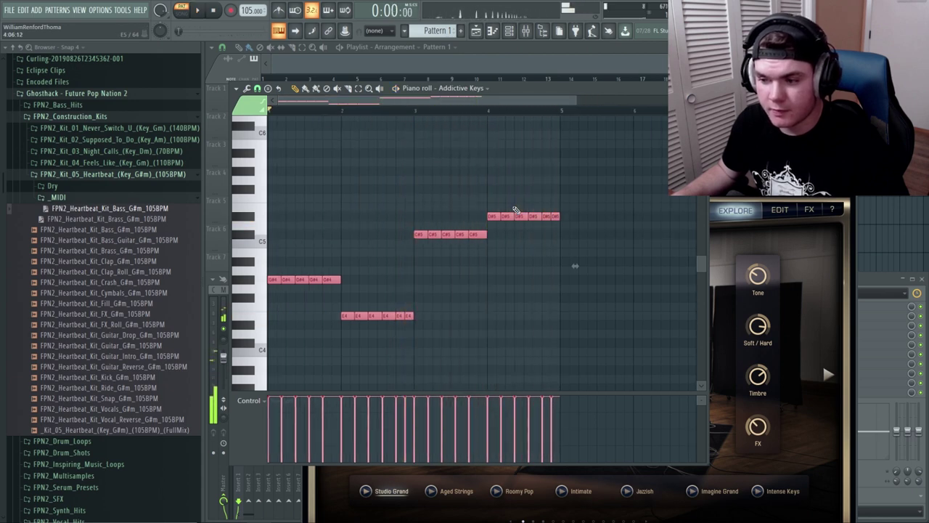
# - Replace the bass notes with the Heartbeat Kit Brass MIDI part and play it
pyautogui.hotkey('ctrl', 'a')
pyautogui.press('Delete')
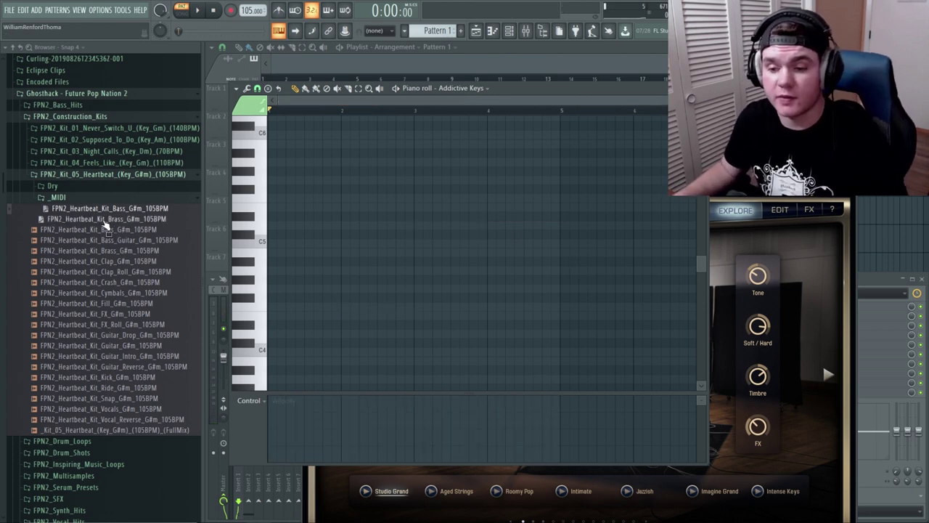
pyautogui.click(105, 219)
pyautogui.moveTo(105, 224); pyautogui.dragTo(404, 218)
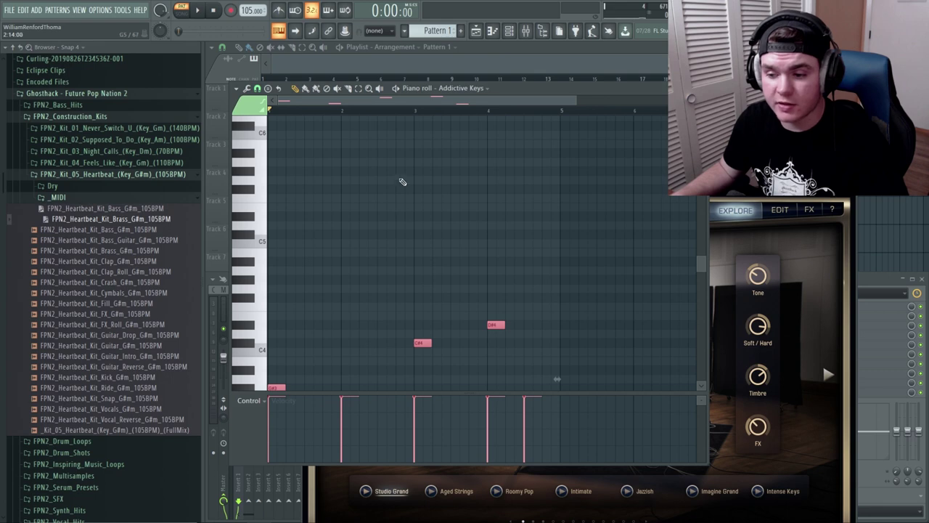
pyautogui.scroll(-3, 404, 186)
pyautogui.press('space')
pyautogui.scroll(-1, 408, 190)
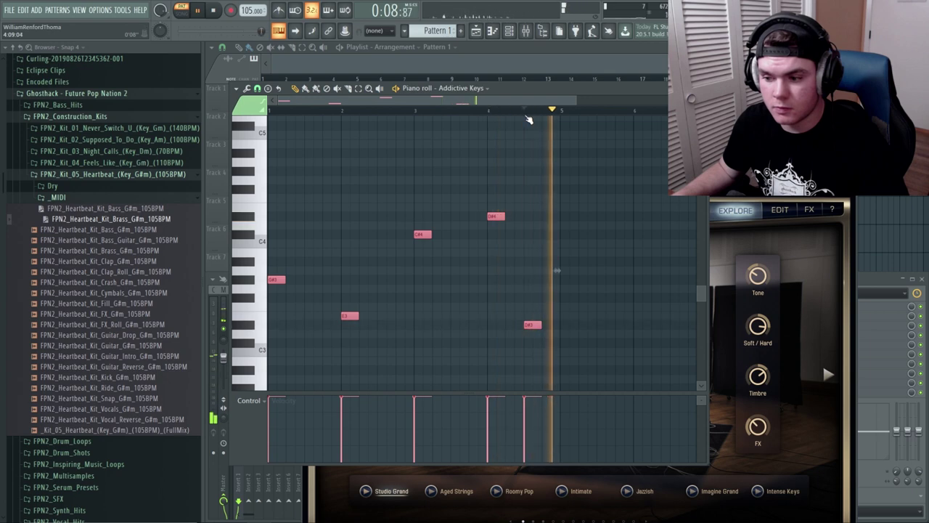
pyautogui.press('space')
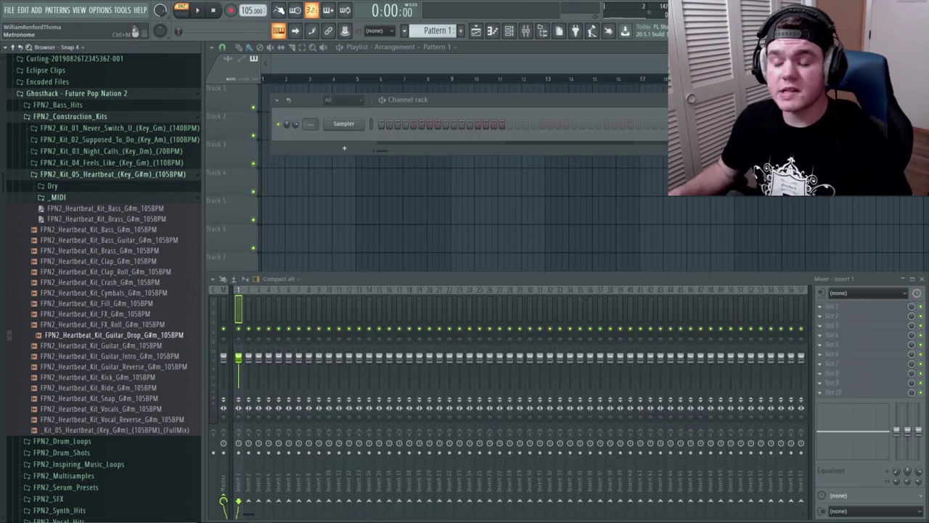
pyautogui.click(201, 12)
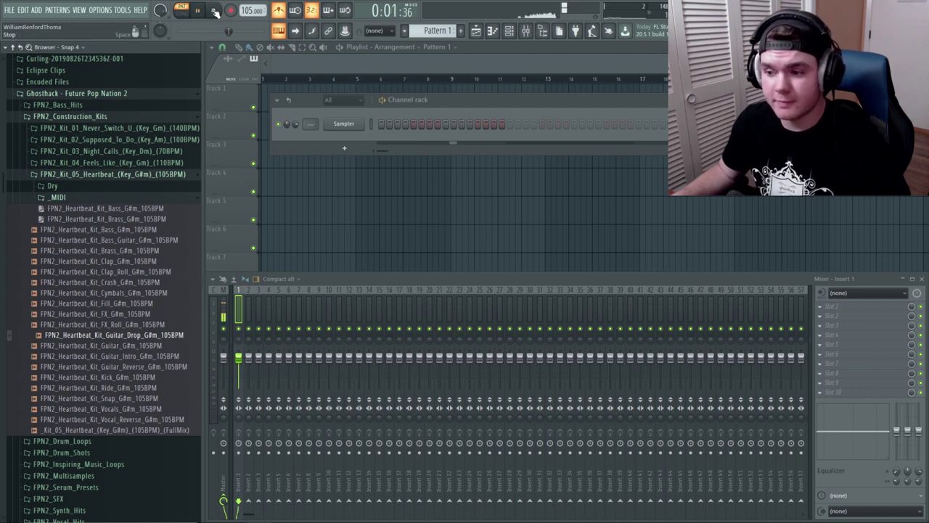
pyautogui.click(214, 12)
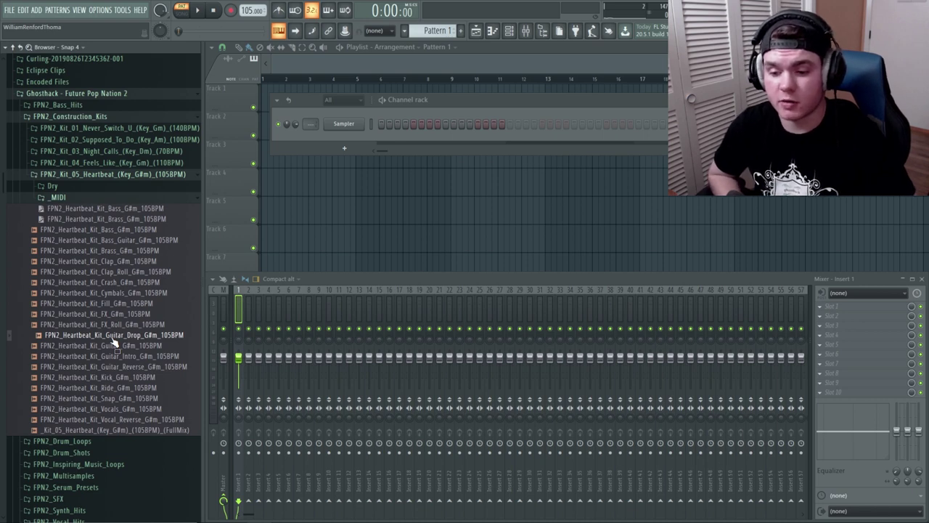
pyautogui.click(113, 336)
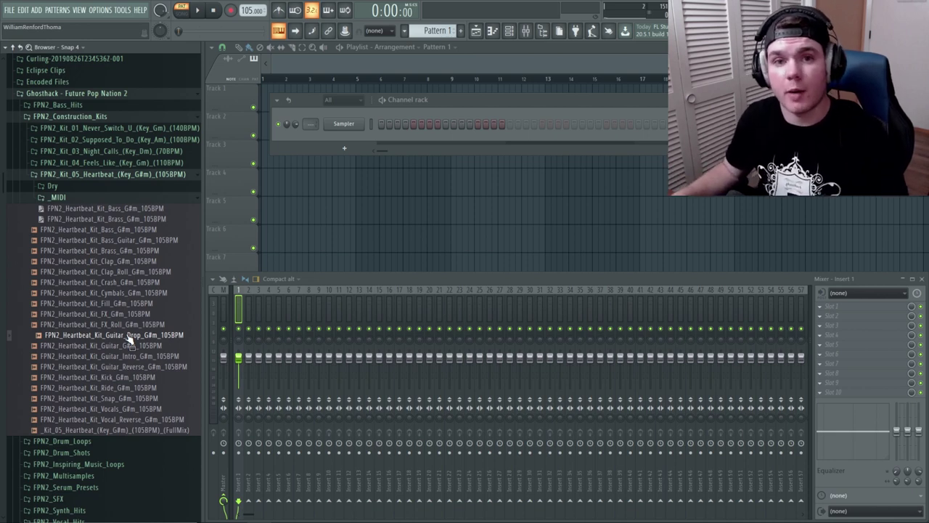
# - Place Guitar_Drop, cut its EQ around 268 Hz, and add Fruity Reeverb 2 at 45% wet
pyautogui.moveTo(129, 338); pyautogui.dragTo(456, 93)
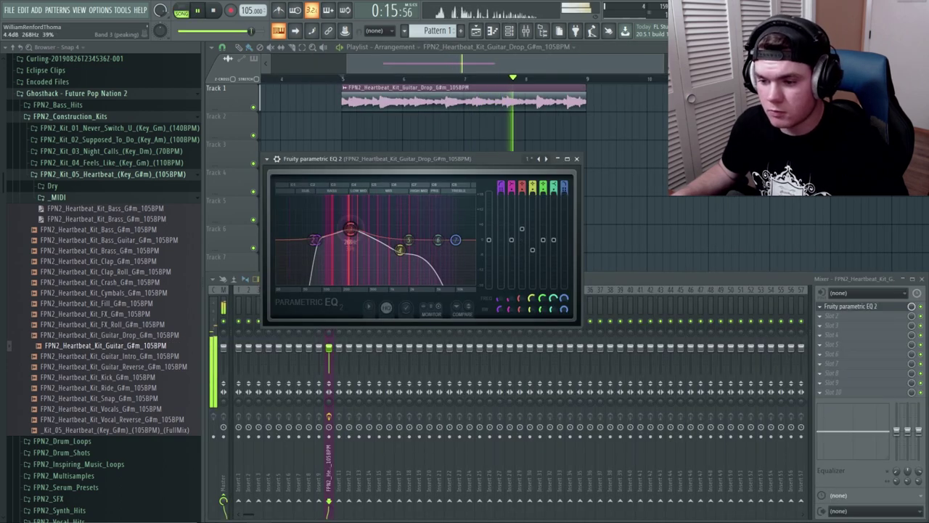
pyautogui.moveTo(350, 230); pyautogui.dragTo(349, 250)
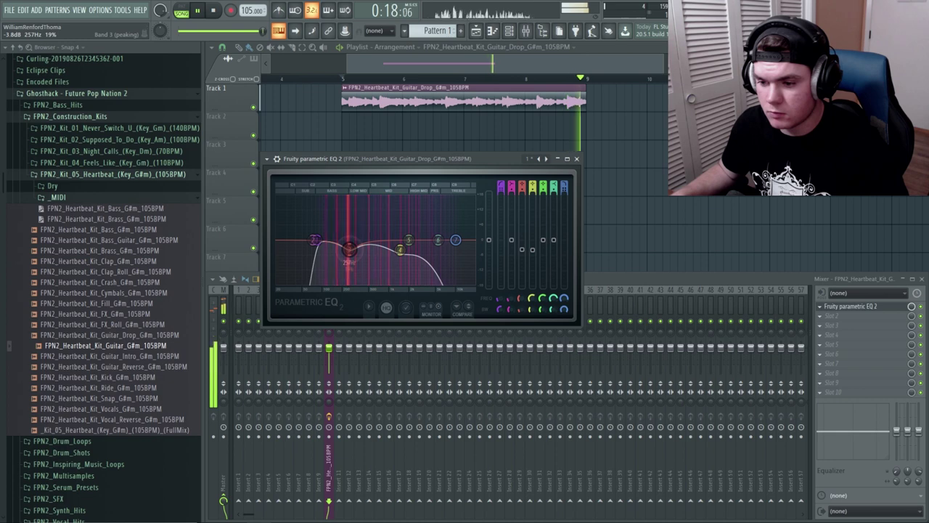
pyautogui.click(578, 158)
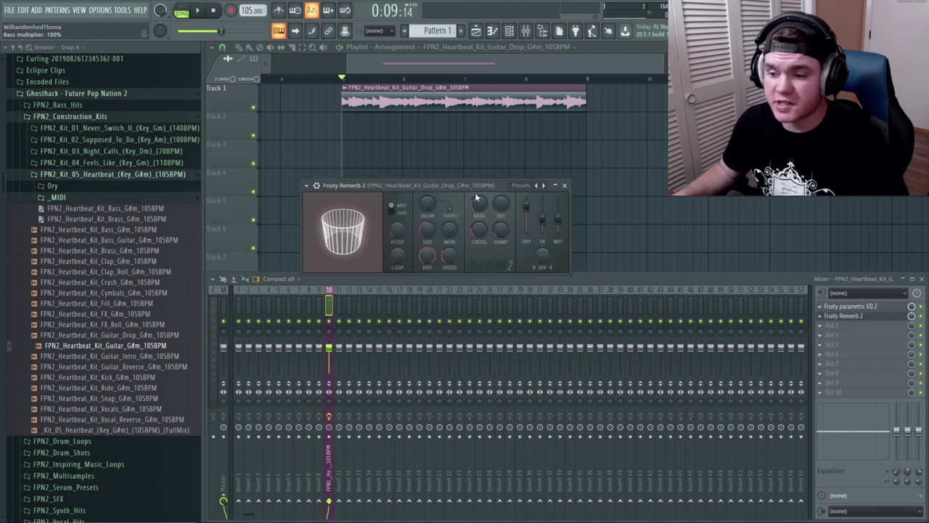
pyautogui.moveTo(465, 187); pyautogui.dragTo(444, 182)
pyautogui.press('space')
pyautogui.moveTo(535, 211); pyautogui.dragTo(535, 215)
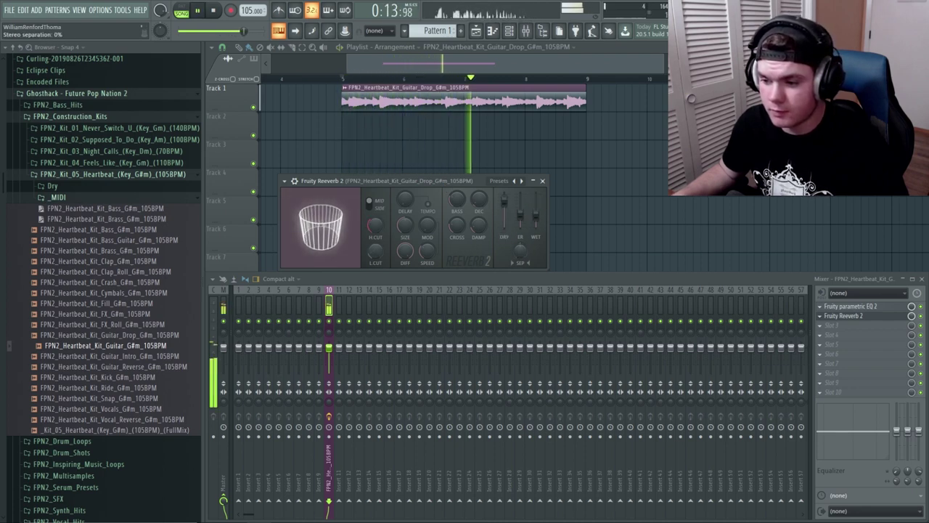
pyautogui.press('space')
pyautogui.press('Escape')
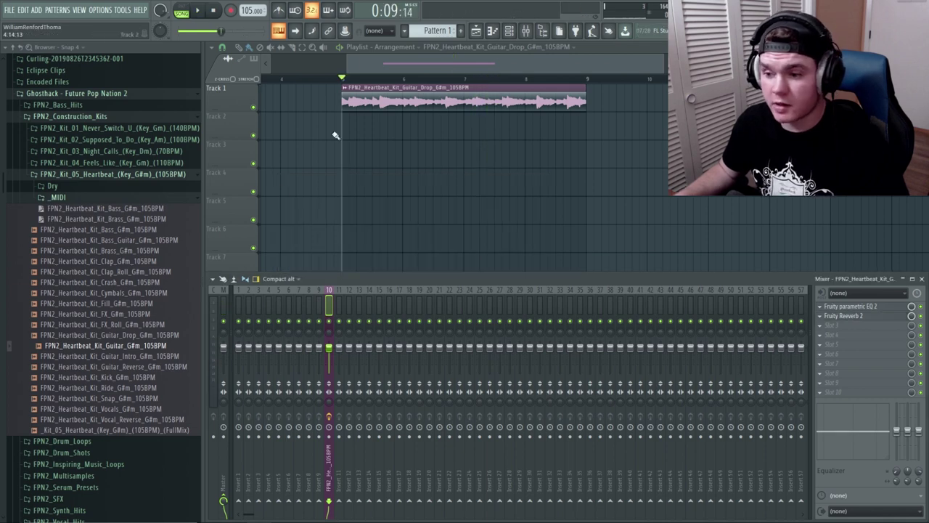
# - Move the guitar clip down to Track 5 and place the Kick sample on Track 1
pyautogui.press('F9')
pyautogui.moveTo(363, 101); pyautogui.dragTo(363, 215)
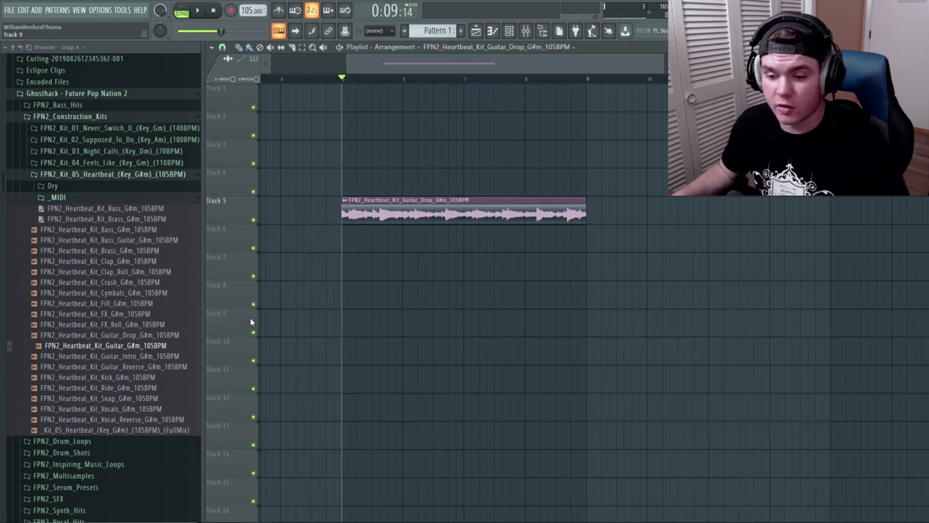
pyautogui.moveTo(103, 380); pyautogui.dragTo(350, 108)
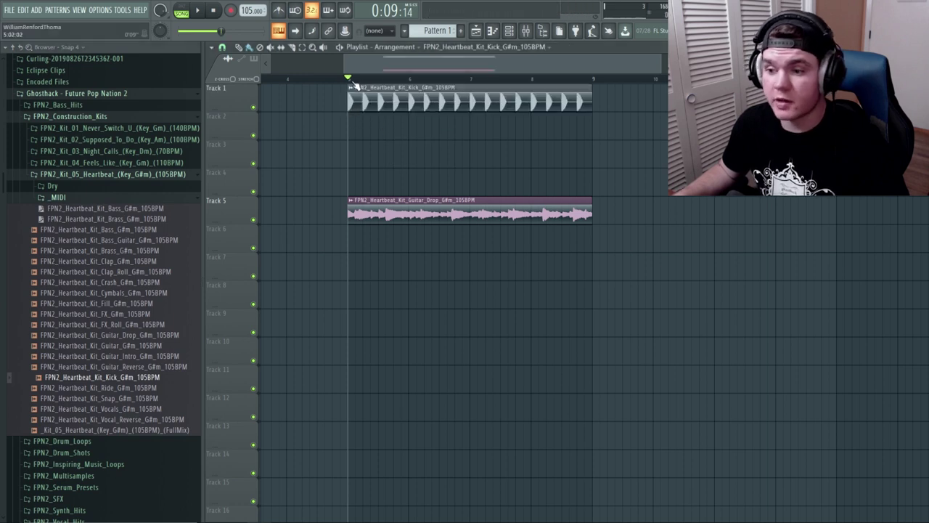
# - Play the Kick with the guitar drop and check the Kick clip's channel settings
pyautogui.press('space')
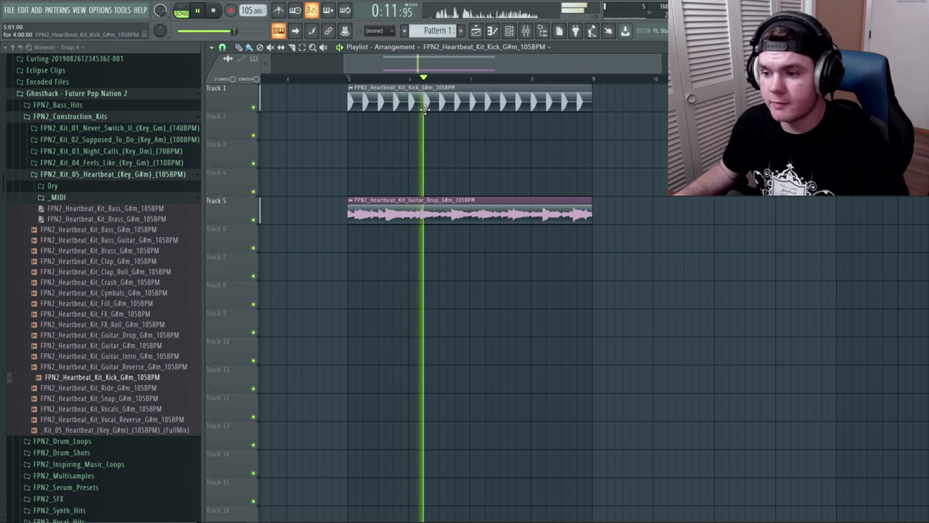
pyautogui.doubleClick(397, 98)
pyautogui.press('space')
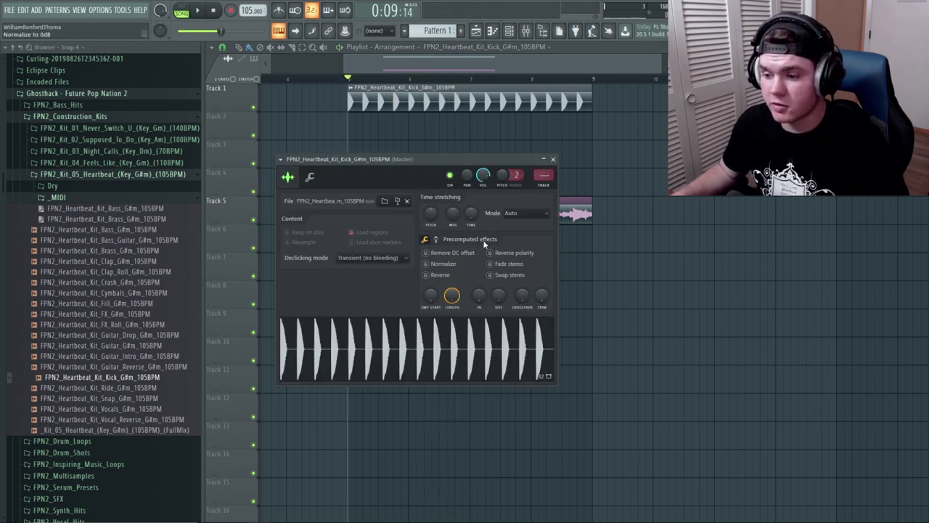
pyautogui.press('space')
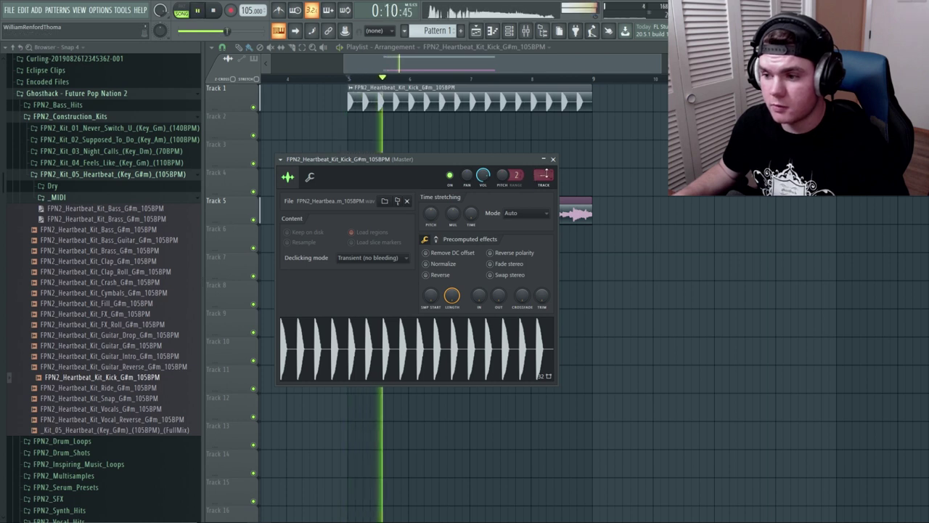
pyautogui.press('space')
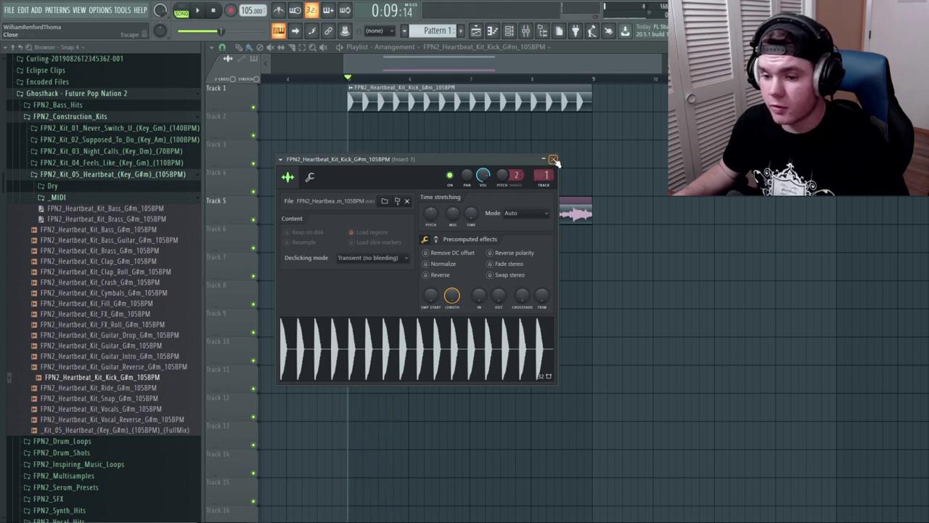
pyautogui.click(553, 159)
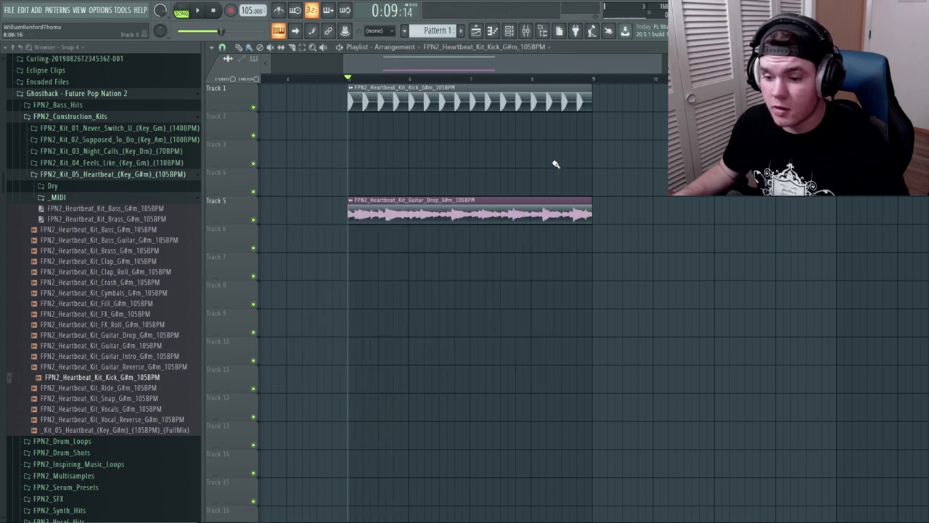
# - Place the Snap sample on Track 2 and play the arrangement
pyautogui.click(136, 399)
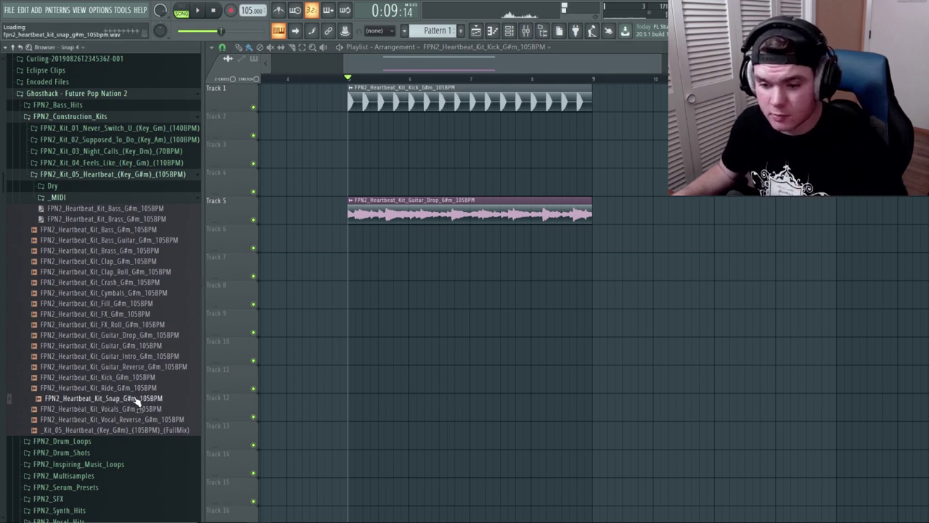
pyautogui.moveTo(136, 399); pyautogui.dragTo(361, 128)
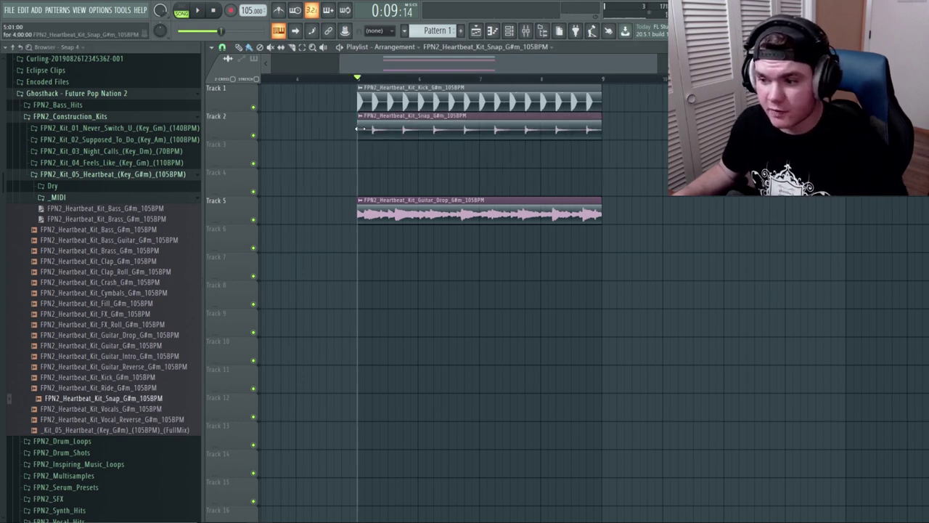
pyautogui.press('space')
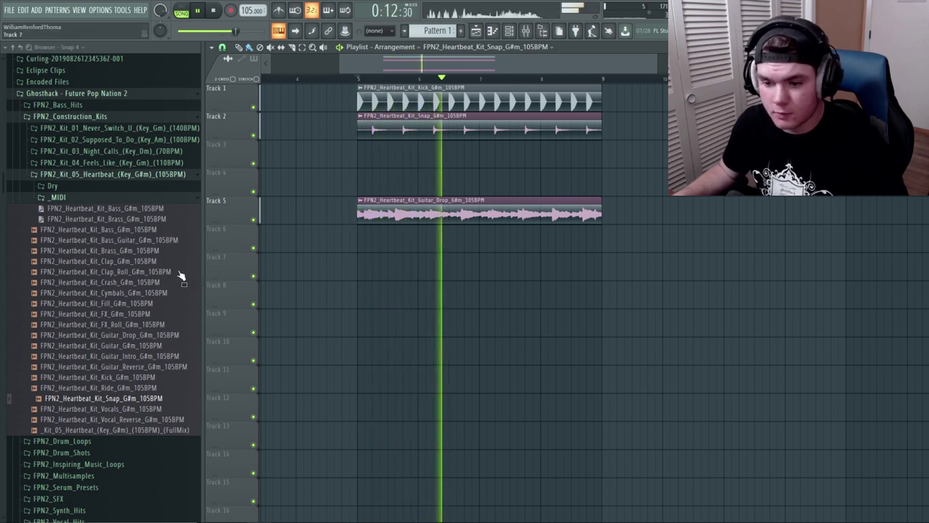
pyautogui.press('space')
# - Place the Clap sample on Track 3 and move the guitar clip down to Track 8
pyautogui.moveTo(135, 263); pyautogui.dragTo(368, 148)
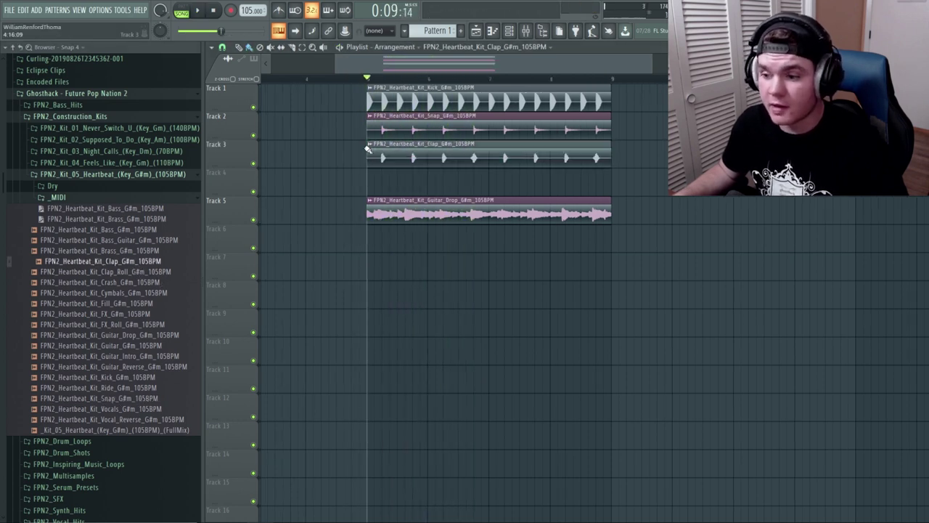
pyautogui.moveTo(418, 204); pyautogui.dragTo(413, 290)
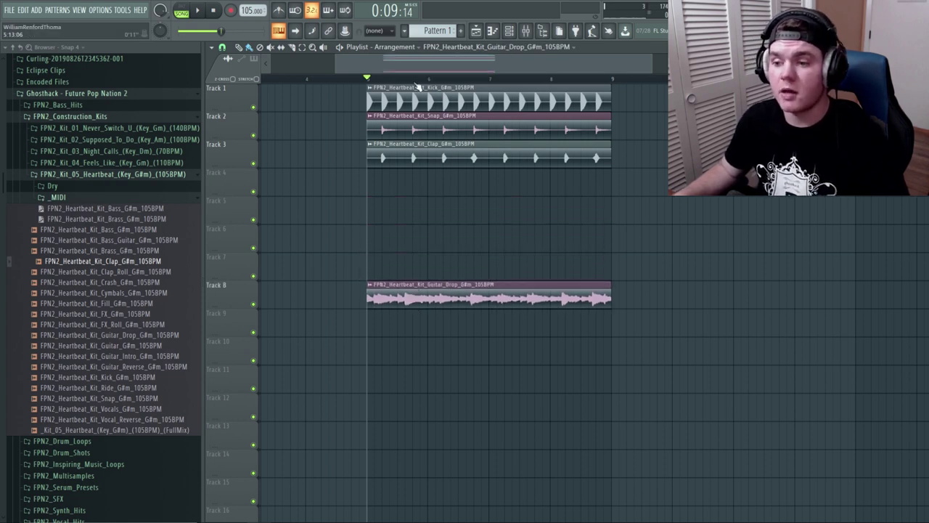
pyautogui.press('space')
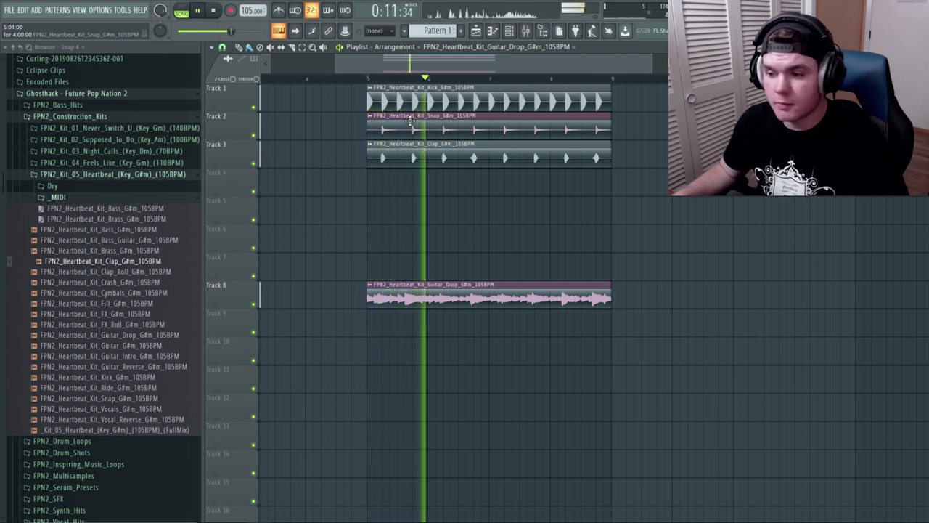
pyautogui.press('space')
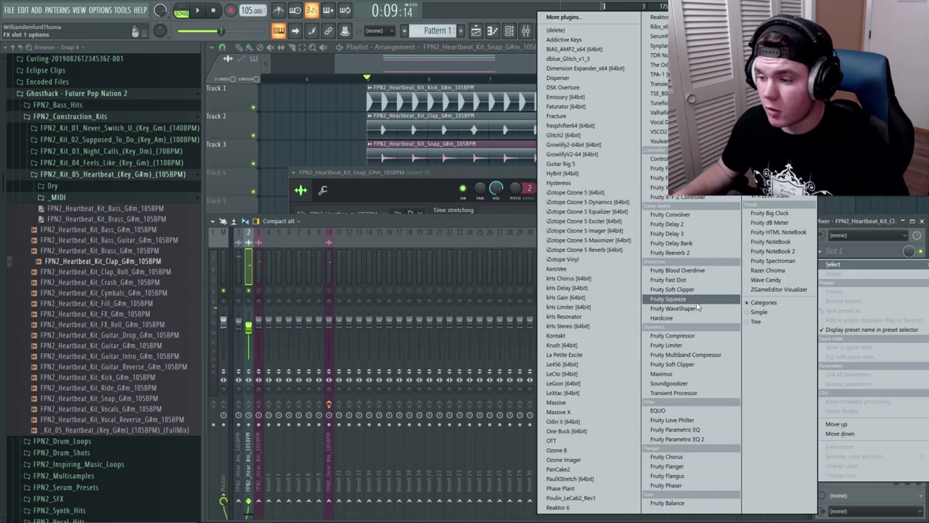
# - Add Fruity Reeverb 2 to the clap insert, inspect the Snap channel, then place Crash on Track 4 at bar 5
pyautogui.click(690, 259)
pyautogui.press('space')
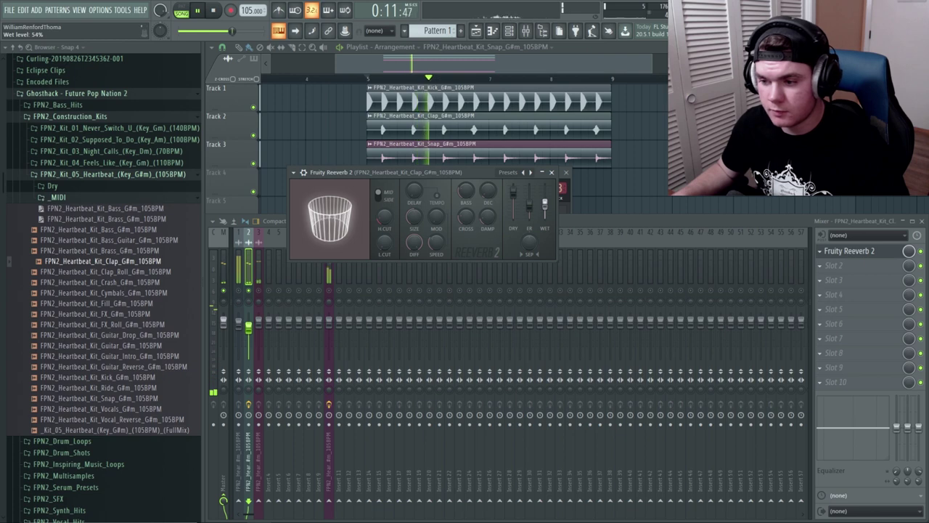
pyautogui.click(477, 202)
pyautogui.press('space')
pyautogui.press('space')
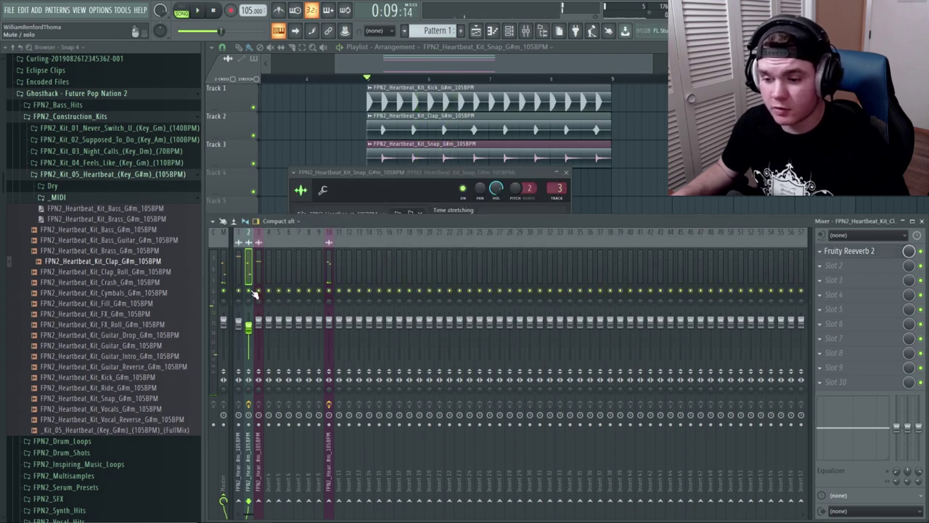
pyautogui.click(260, 321)
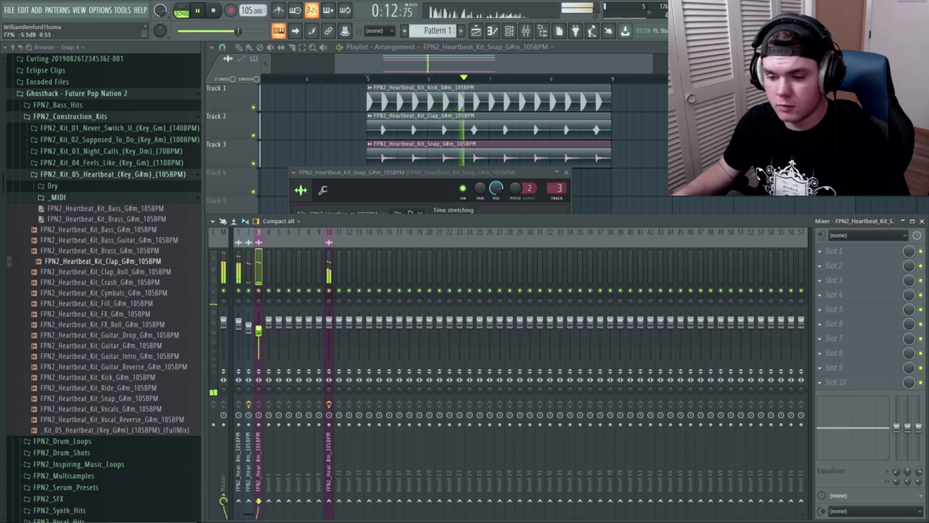
pyautogui.press('F12')
pyautogui.press('space')
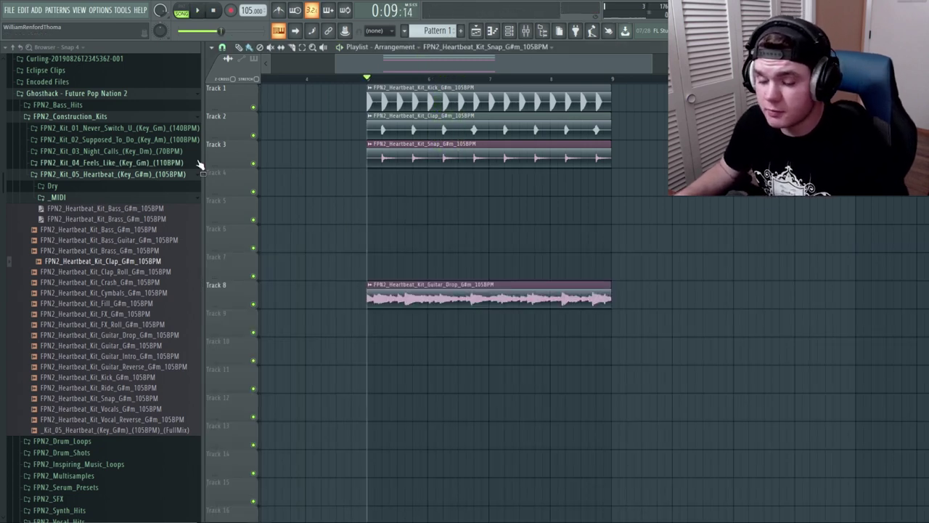
pyautogui.moveTo(100, 282); pyautogui.dragTo(337, 176)
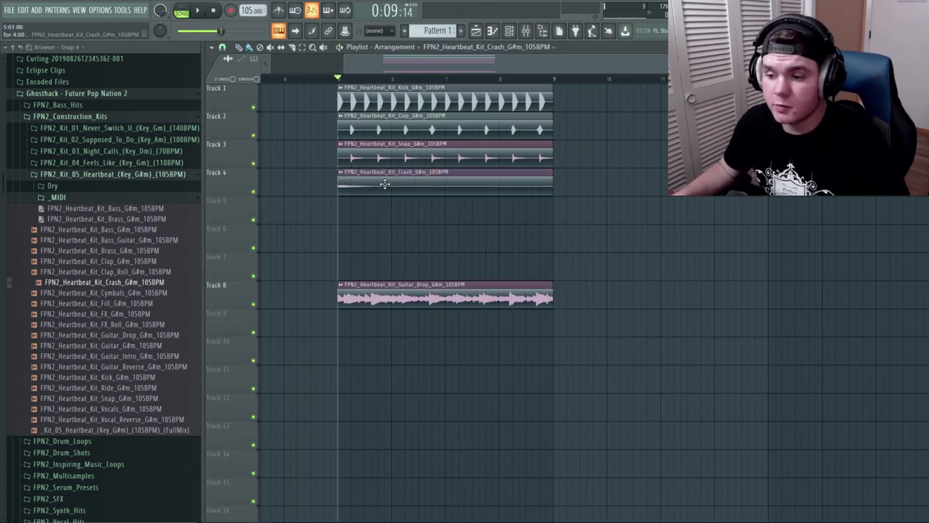
# - Audition the Crash clip's channel settings, then drop the FX sample onto Track 5
pyautogui.press('space')
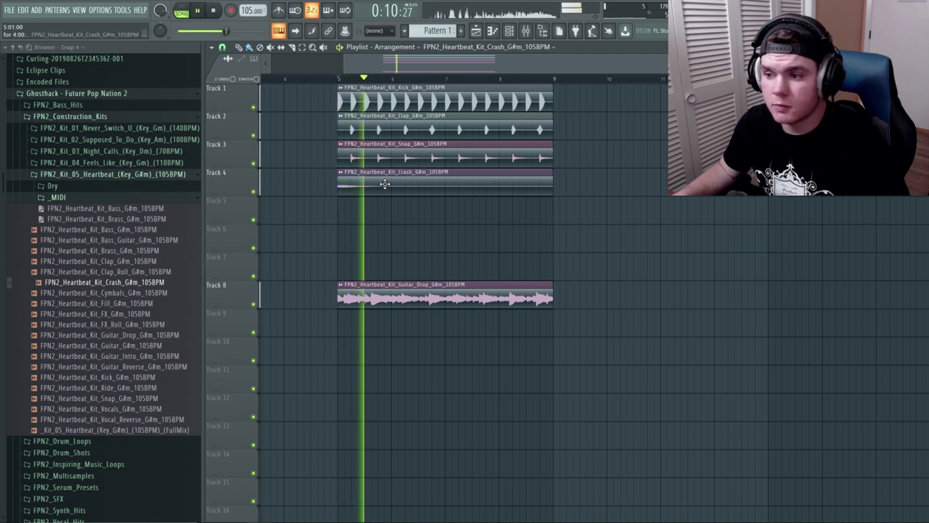
pyautogui.doubleClick(385, 183)
pyautogui.press('space')
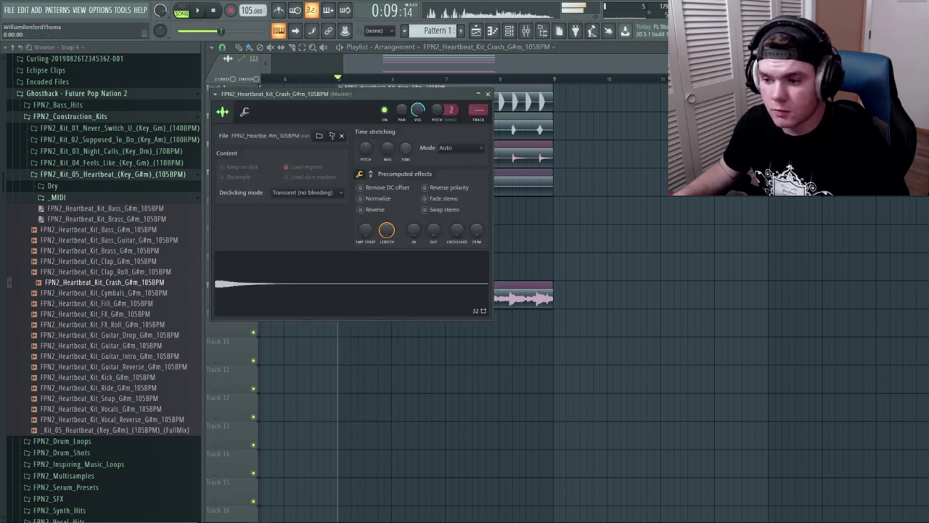
pyautogui.press('Escape')
pyautogui.press('F9')
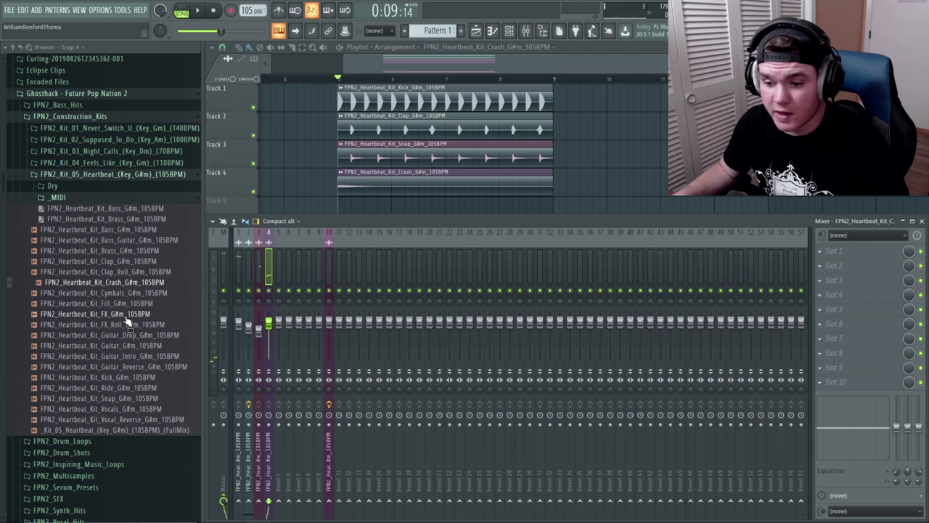
pyautogui.moveTo(126, 317); pyautogui.dragTo(416, 250)
pyautogui.moveTo(343, 209); pyautogui.dragTo(338, 207)
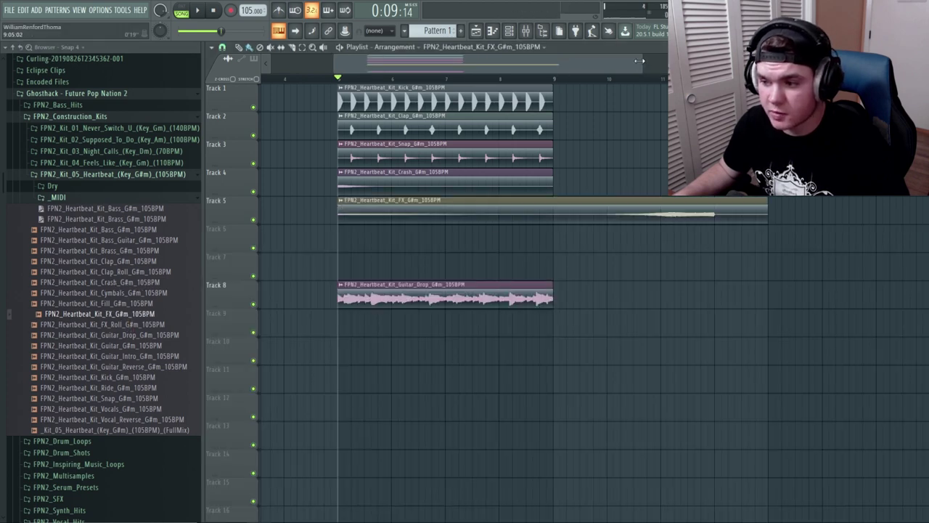
pyautogui.moveTo(646, 67); pyautogui.dragTo(661, 68)
# - Duplicate the Track 1–4 drum clips and the Track 8 Guitar Drop clip with Ctrl+B
pyautogui.moveTo(476, 184); pyautogui.dragTo(314, 85)
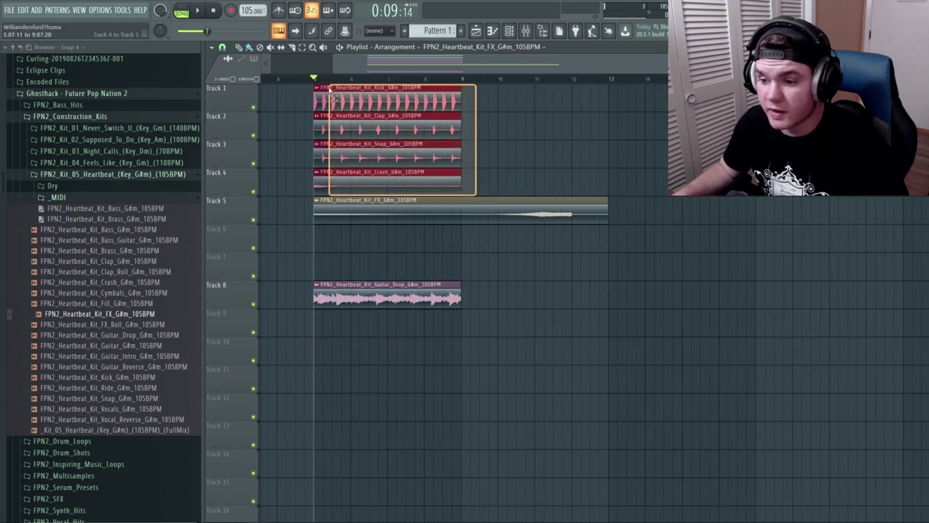
pyautogui.hotkey('ctrl', 'b')
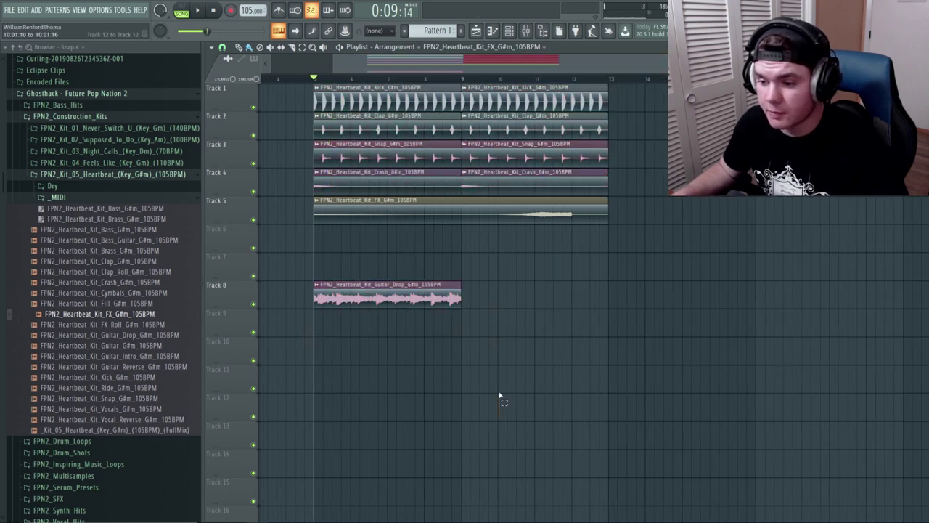
pyautogui.moveTo(500, 397); pyautogui.dragTo(314, 279)
pyautogui.hotkey('ctrl', 'b')
pyautogui.click(143, 230)
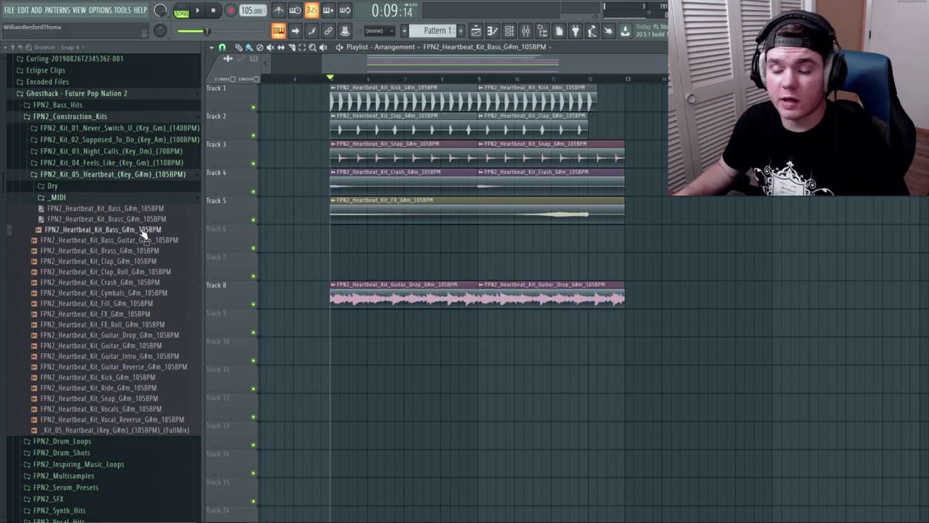
pyautogui.click(215, 13)
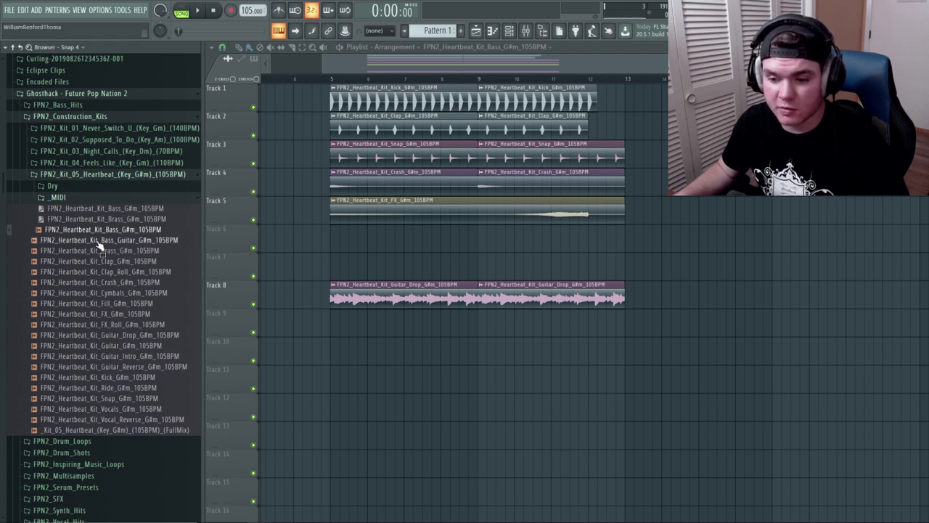
# - Place the Bass Guitar sample on Track 9 and play it from bar 5
pyautogui.moveTo(96, 240); pyautogui.dragTo(342, 327)
pyautogui.press('space')
pyautogui.click(341, 76)
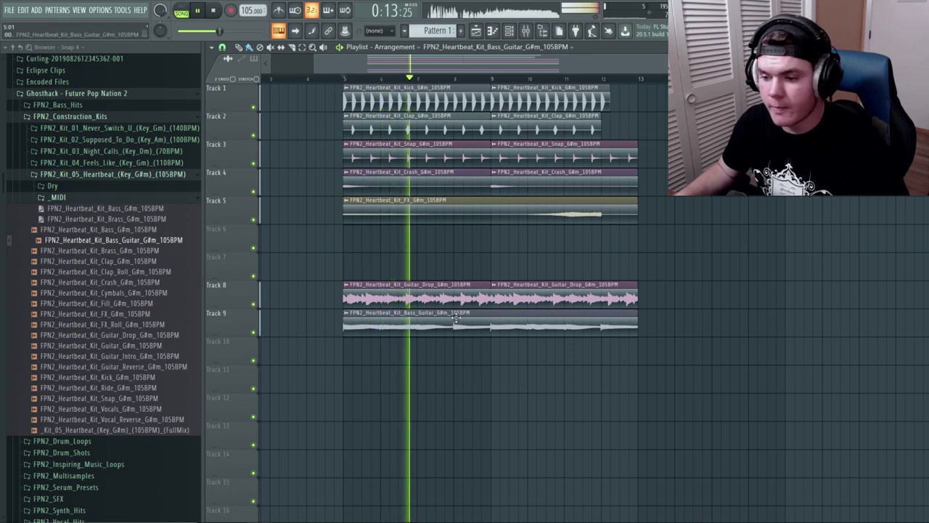
pyautogui.press('space')
# - Boost the bass guitar's low shelf with Parametric EQ 2 and pull the Maximus low band to -11.2 dB
pyautogui.click(527, 30)
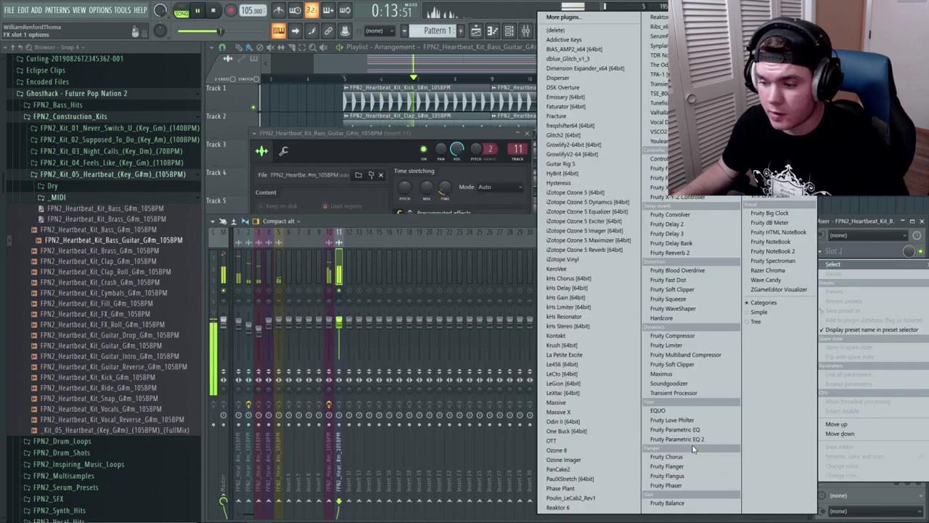
pyautogui.click(690, 445)
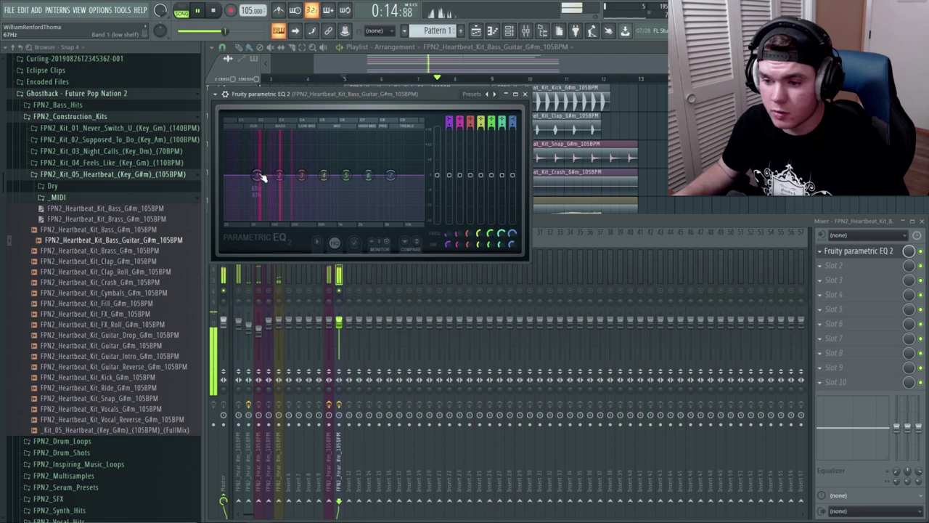
pyautogui.moveTo(260, 176)
pyautogui.mouseDown()
pyautogui.moveTo(263, 150)
pyautogui.moveTo(284, 164)
pyautogui.moveTo(273, 188)
pyautogui.mouseUp()
pyautogui.moveTo(264, 150); pyautogui.dragTo(265, 155)
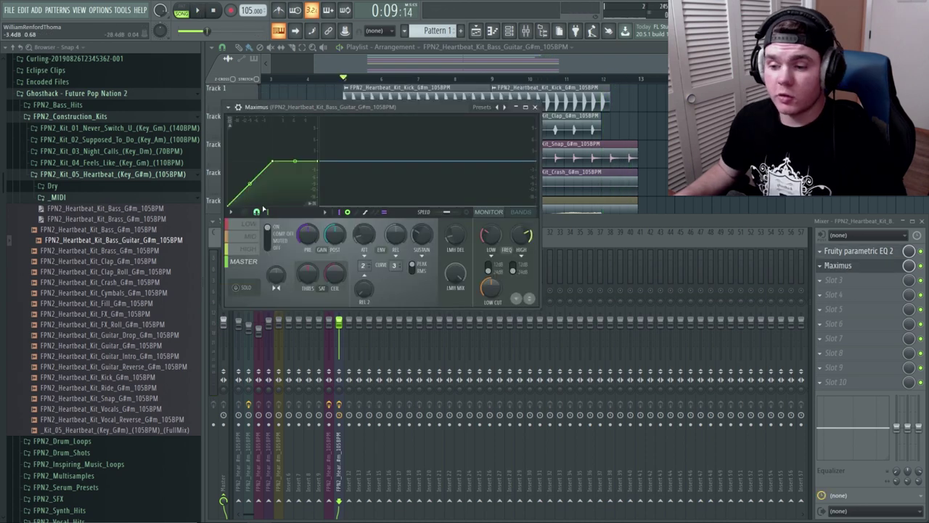
pyautogui.click(256, 225)
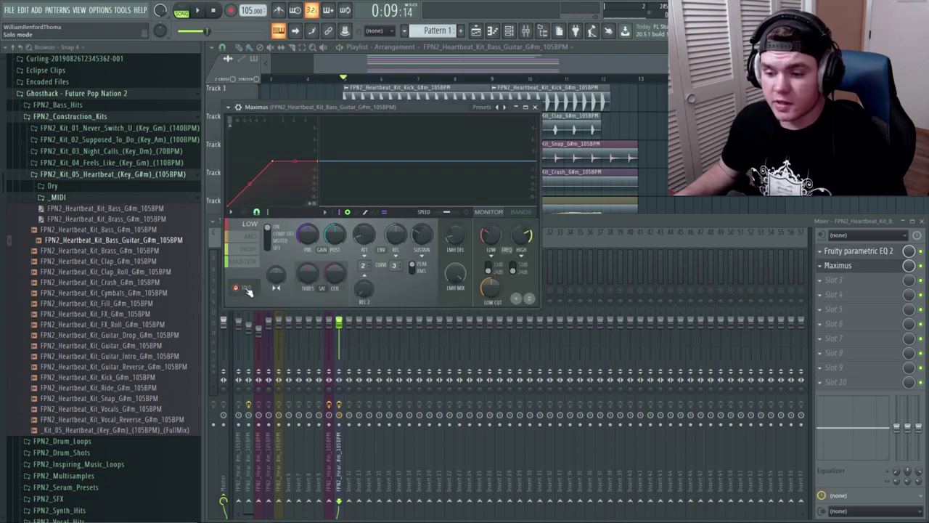
pyautogui.press('space')
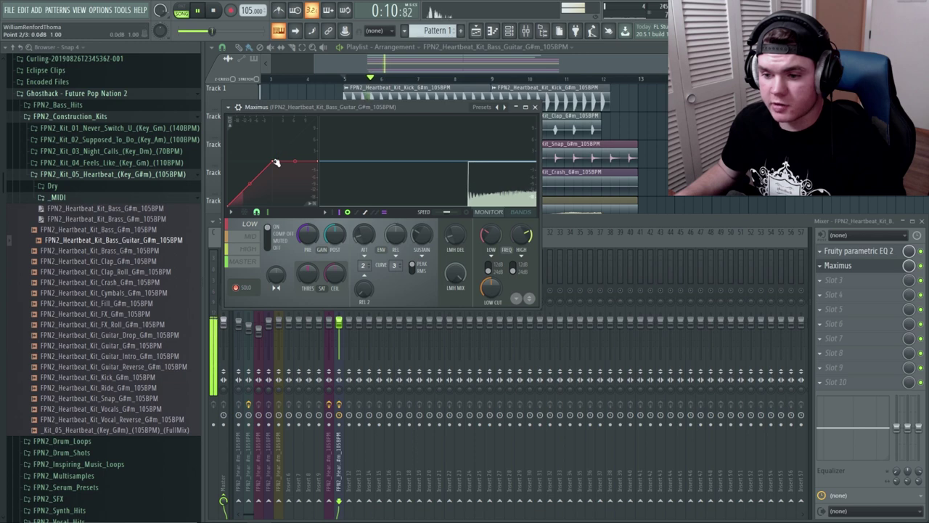
pyautogui.moveTo(276, 162); pyautogui.dragTo(236, 189)
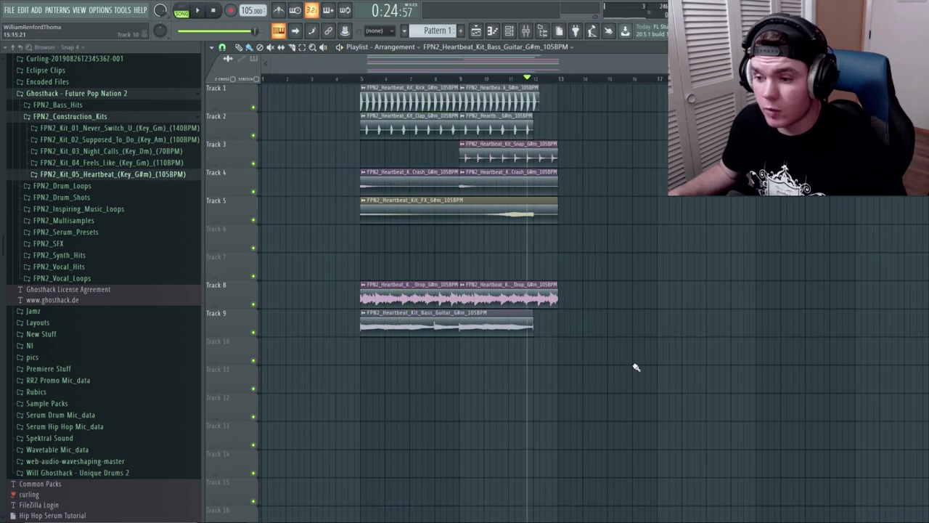
pyautogui.moveTo(751, 390); pyautogui.dragTo(309, 84)
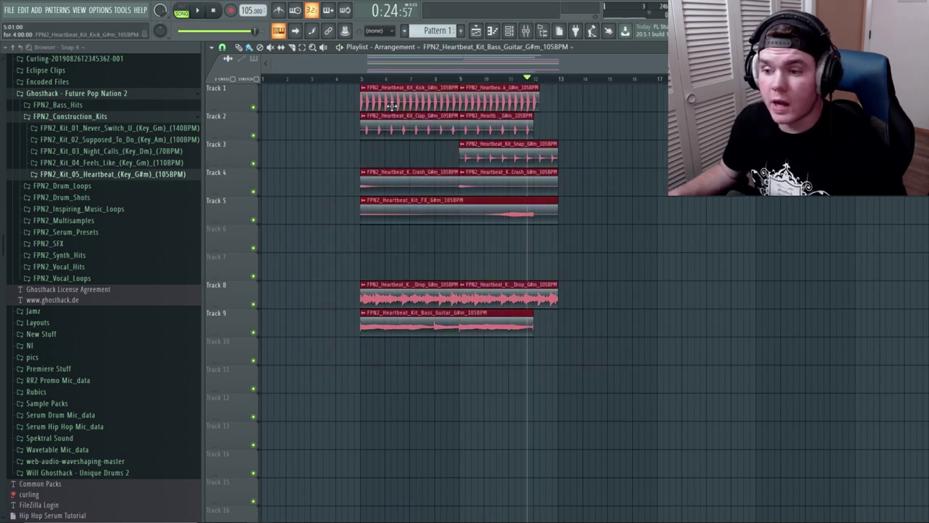
# - Duplicate the whole arrangement from bar 13 and fill the Track 3 gap with a Snap clip
pyautogui.hotkey('ctrl', 'b')
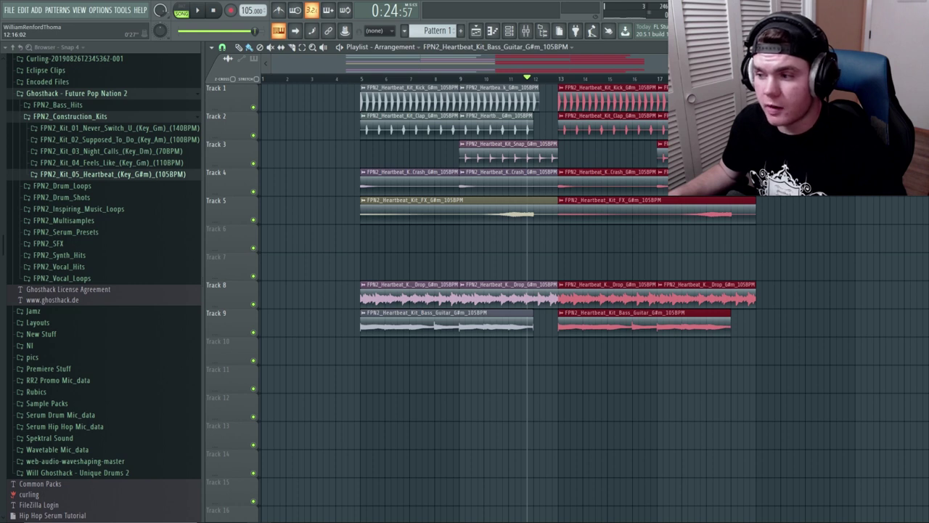
pyautogui.scroll(-3, 517, 145)
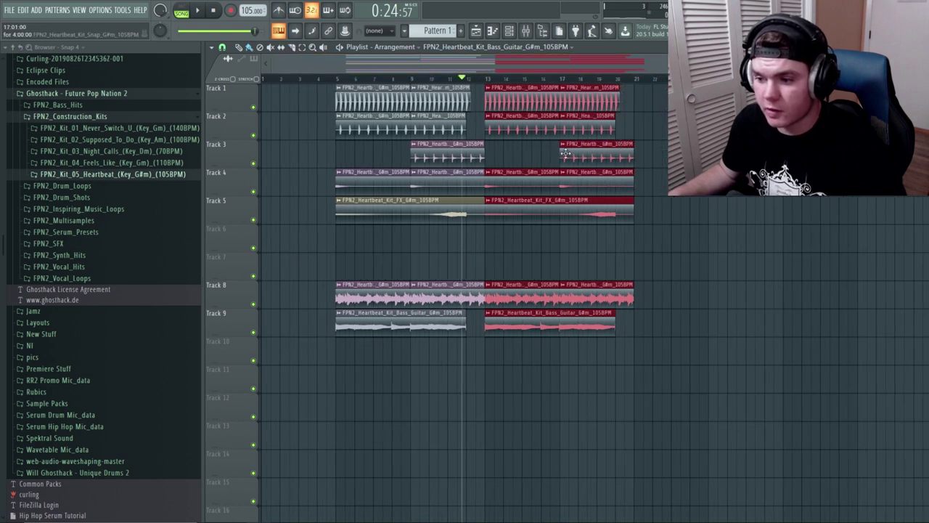
pyautogui.click(492, 160)
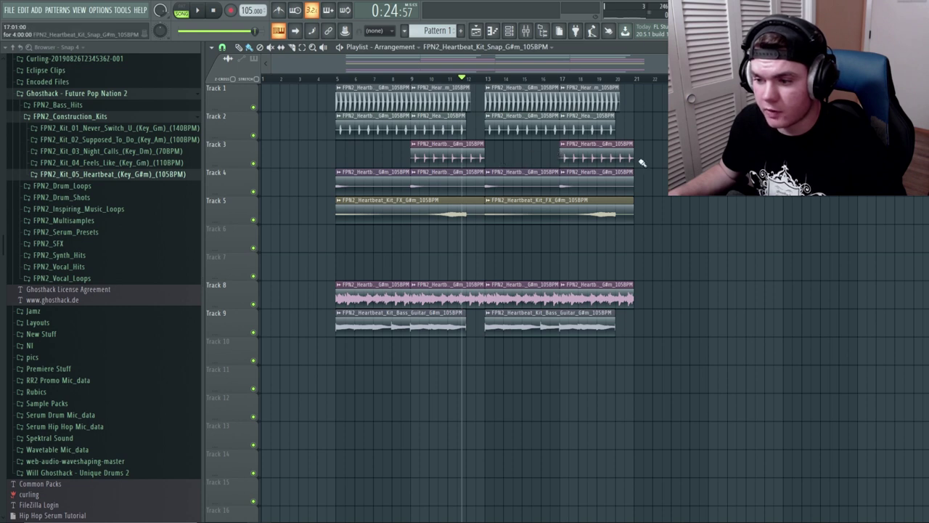
pyautogui.click(485, 160)
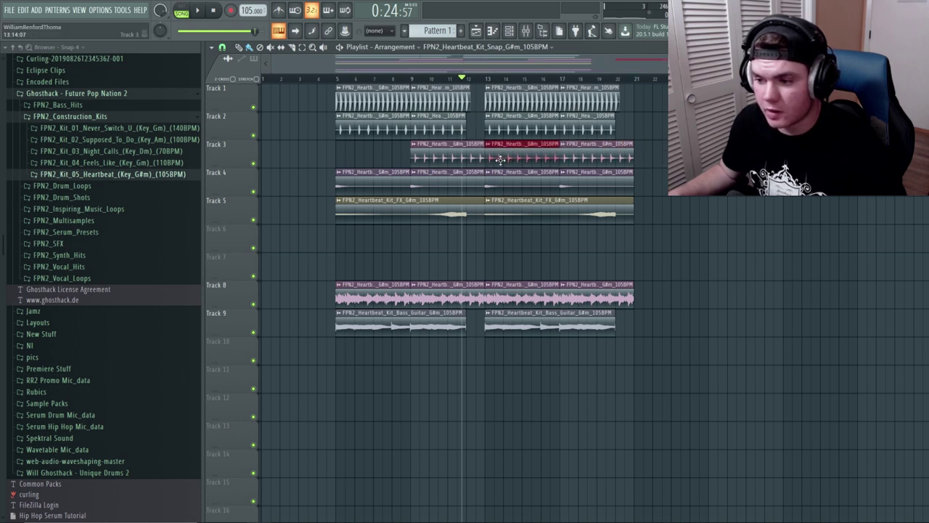
# - Add Ride clips on Track 6 at bars 13 and 17
pyautogui.click(112, 174)
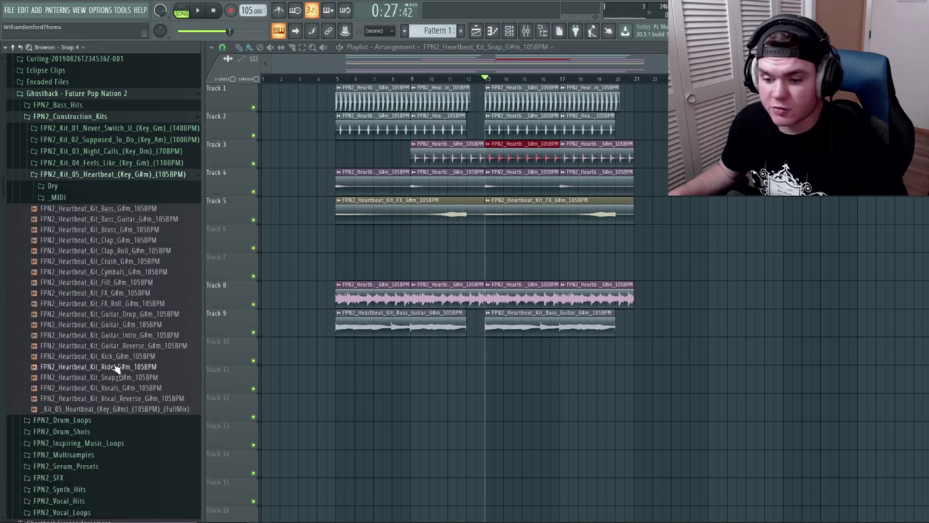
pyautogui.click(115, 368)
pyautogui.moveTo(115, 369); pyautogui.dragTo(334, 281)
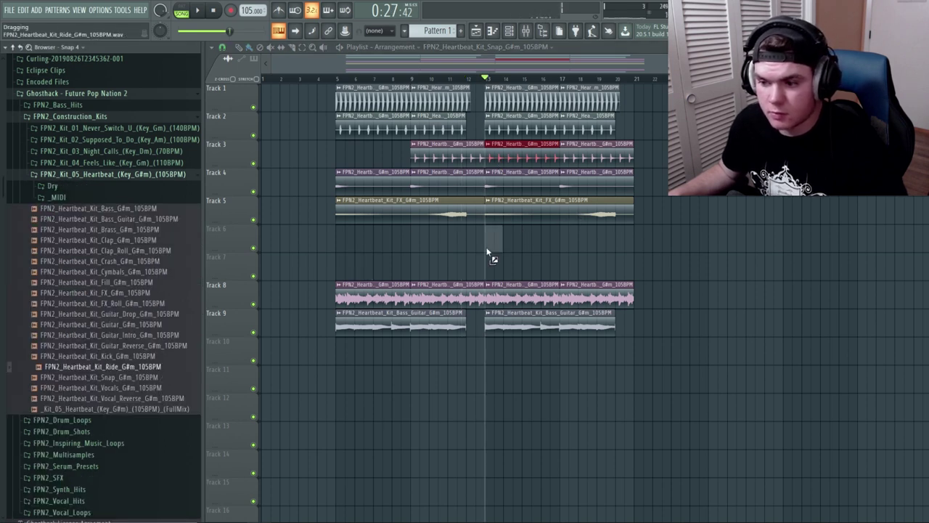
pyautogui.moveTo(487, 249); pyautogui.dragTo(500, 245)
pyautogui.press('space')
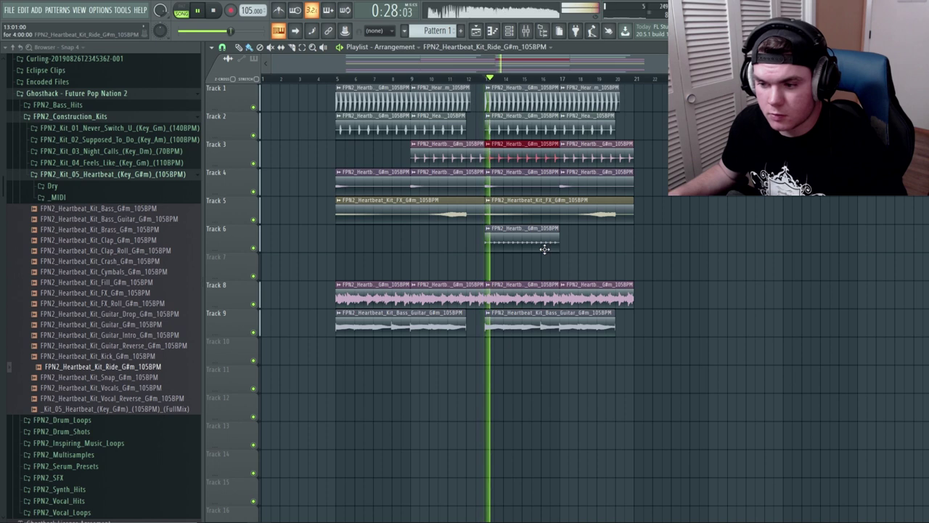
pyautogui.click(562, 237)
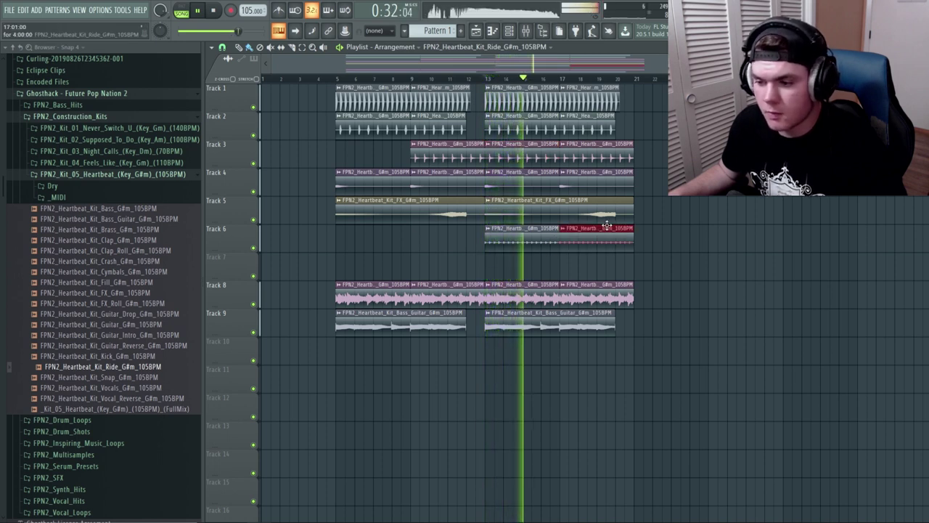
pyautogui.press('space')
# - Select both Ride clips and play back to check their timing
pyautogui.moveTo(694, 282); pyautogui.dragTo(479, 234)
pyautogui.scroll(3, 491, 76)
pyautogui.press('space')
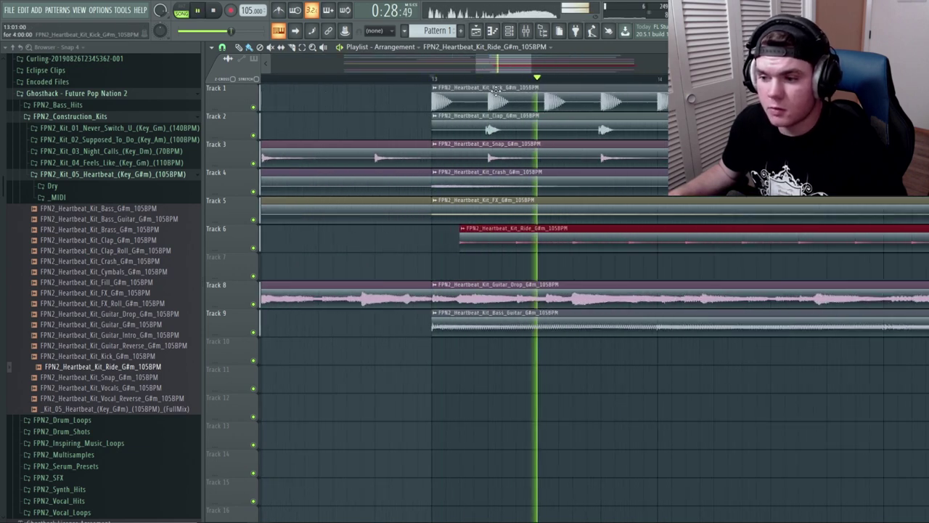
pyautogui.scroll(-3, 500, 85)
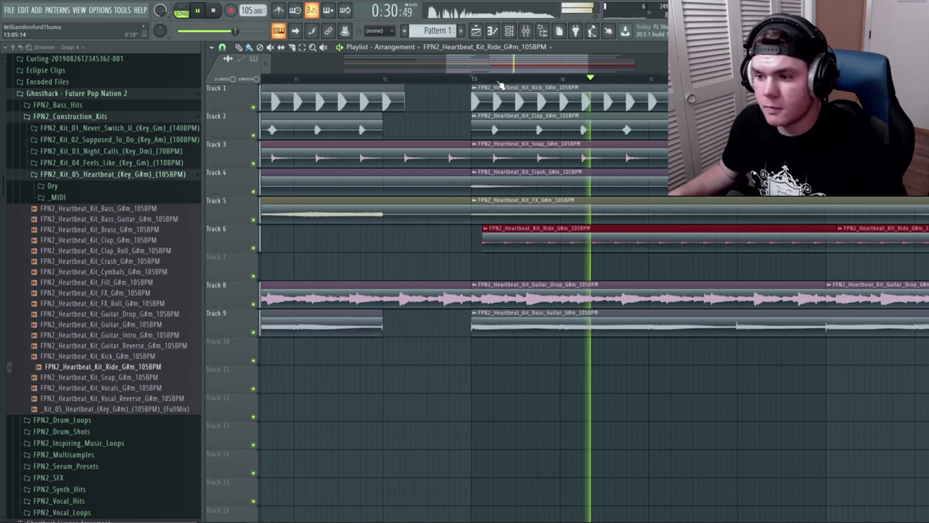
pyautogui.scroll(-3, 500, 86)
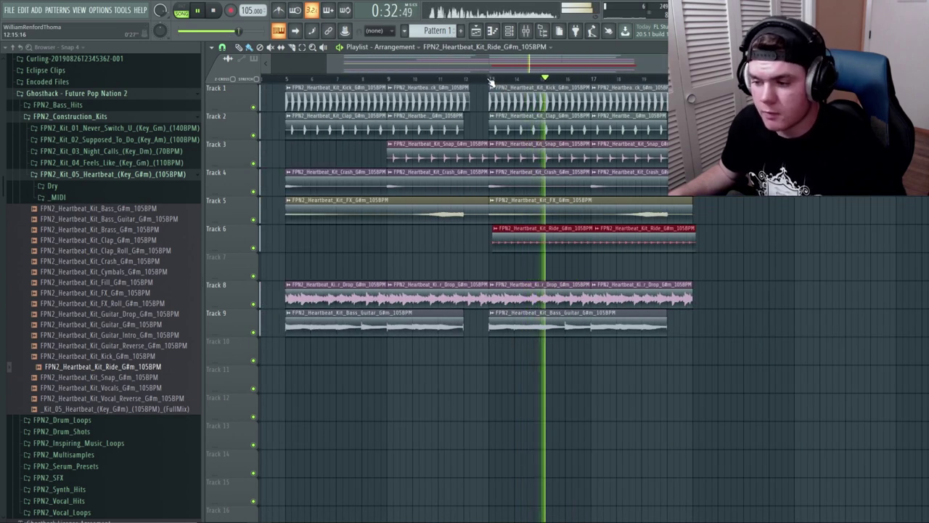
pyautogui.press('space')
pyautogui.scroll(-2, 648, 91)
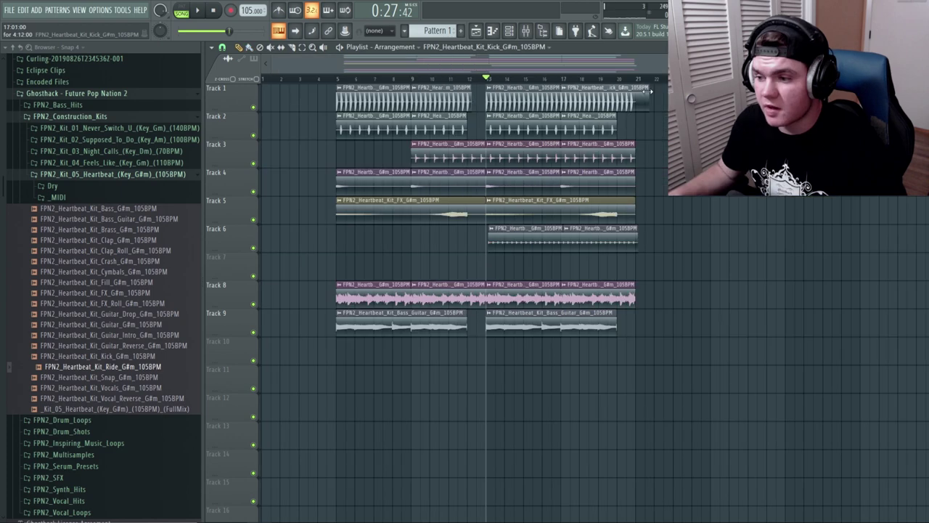
pyautogui.scroll(4, 637, 73)
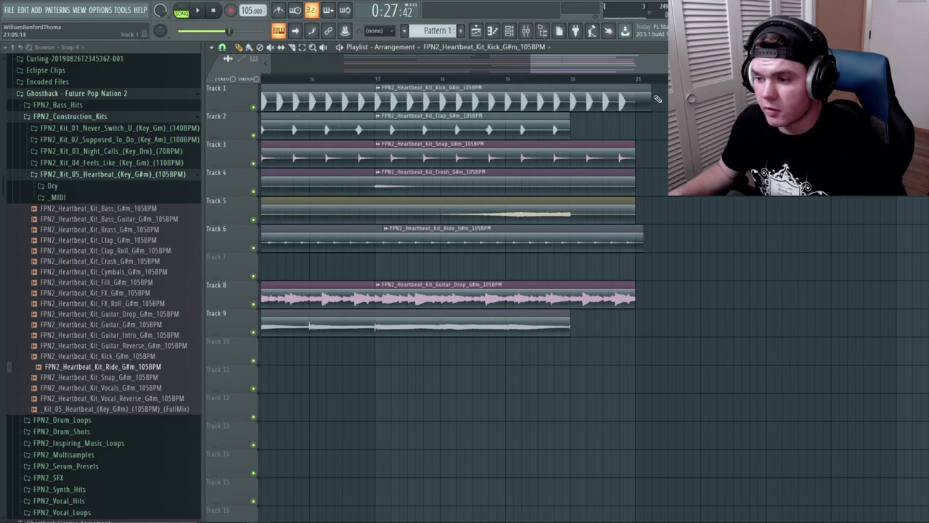
# - Lengthen the Track 2 Clap clip, move and shorten the Track 5 FX clip, and lengthen the Track 9 bass guitar
pyautogui.moveTo(570, 123); pyautogui.dragTo(635, 124)
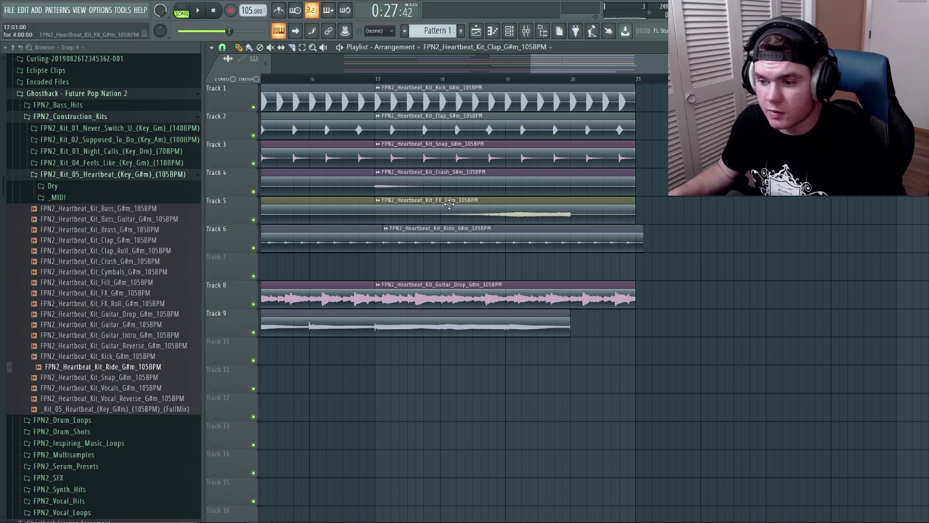
pyautogui.moveTo(450, 203); pyautogui.dragTo(519, 204)
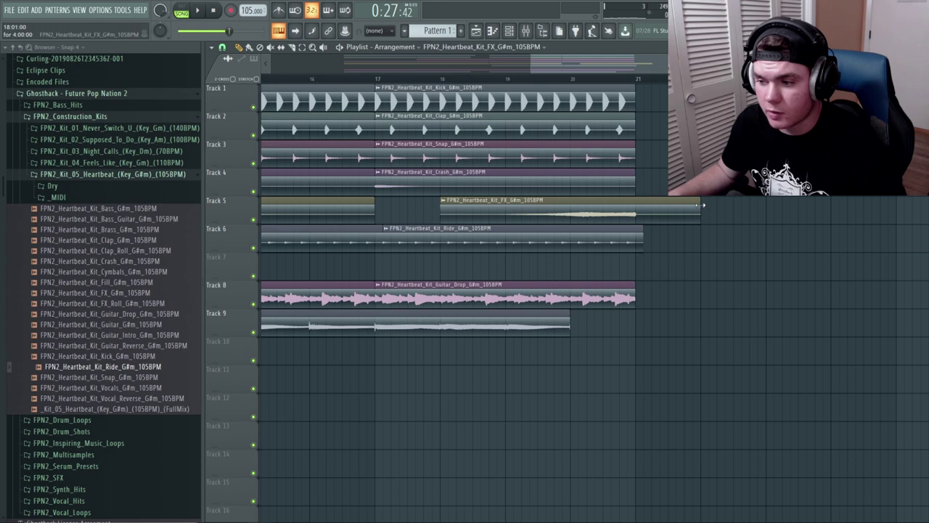
pyautogui.moveTo(702, 205); pyautogui.dragTo(660, 210)
pyautogui.moveTo(570, 323); pyautogui.dragTo(616, 324)
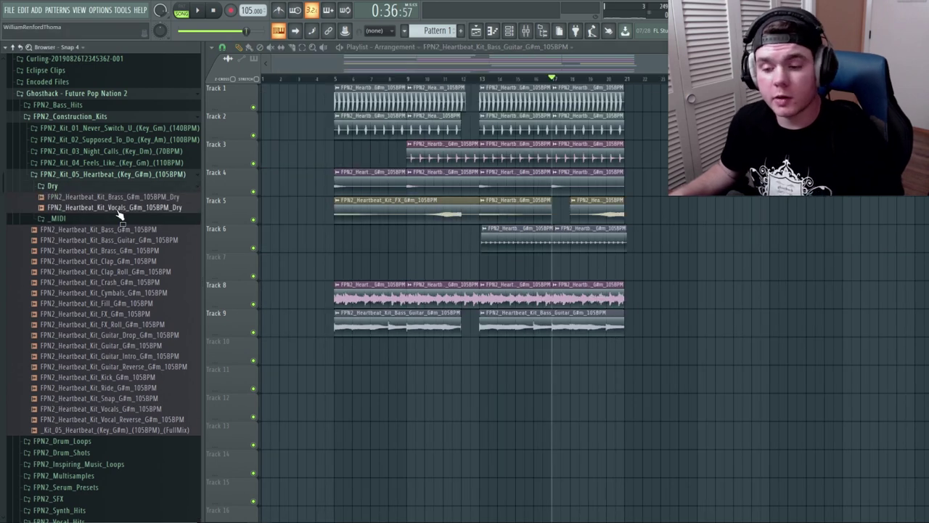
pyautogui.rightClick(118, 209)
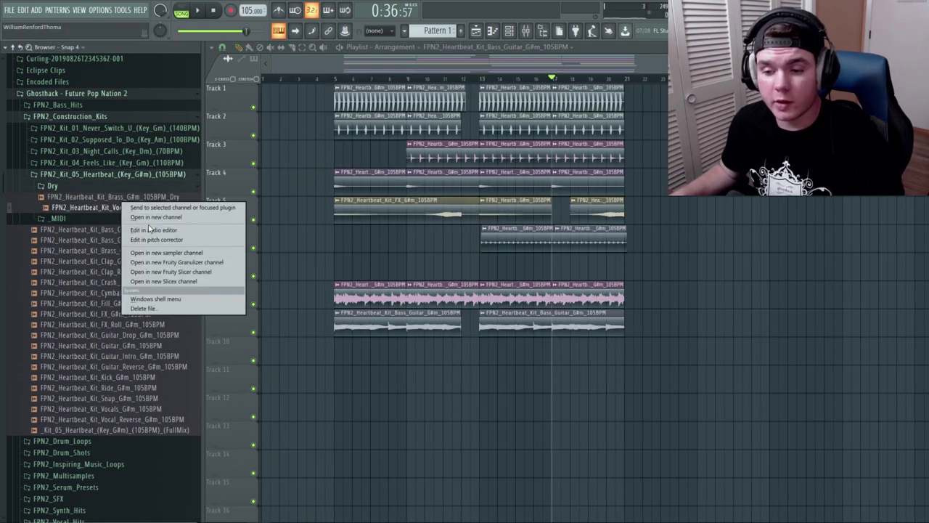
# - Open the Vocals_Dry sample in Edison, select its opening phrase and play it back
pyautogui.click(149, 229)
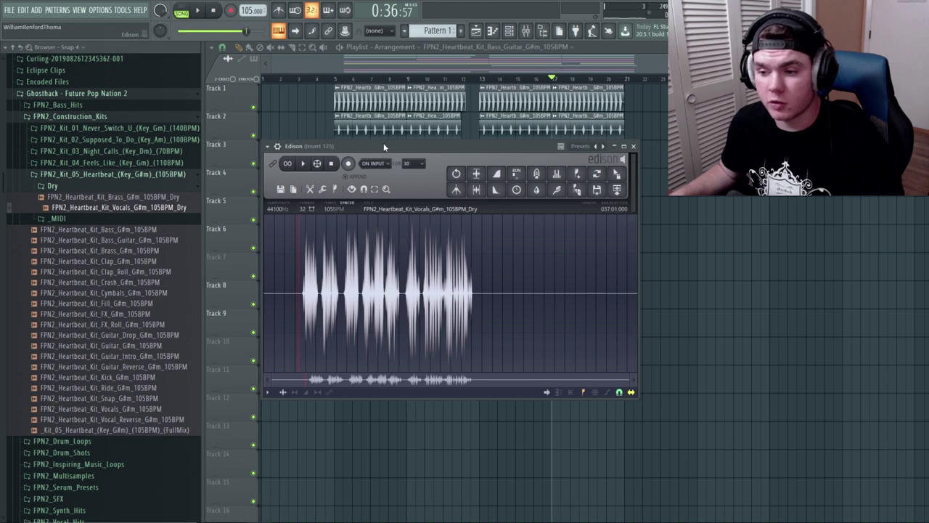
pyautogui.moveTo(384, 147)
pyautogui.mouseDown()
pyautogui.moveTo(408, 206)
pyautogui.moveTo(381, 137)
pyautogui.mouseUp()
pyautogui.scroll(2, 298, 264)
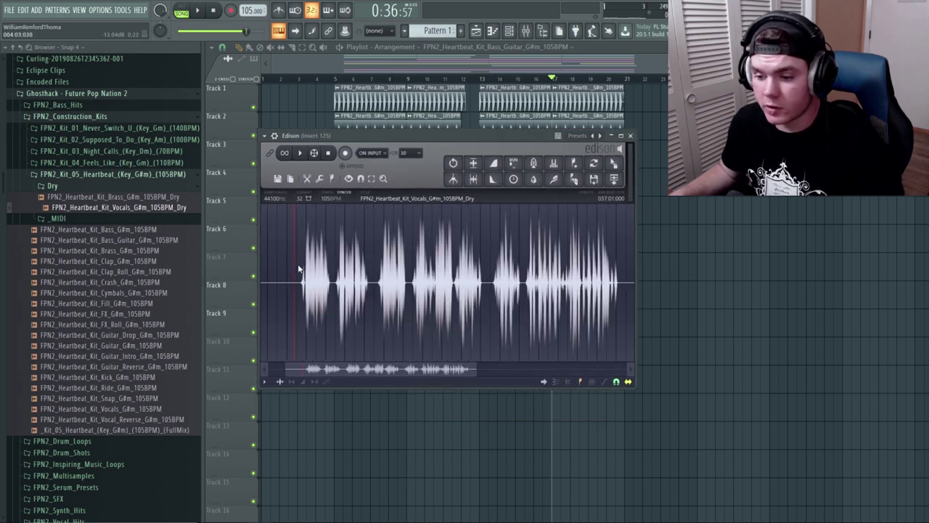
pyautogui.moveTo(298, 263); pyautogui.dragTo(557, 290)
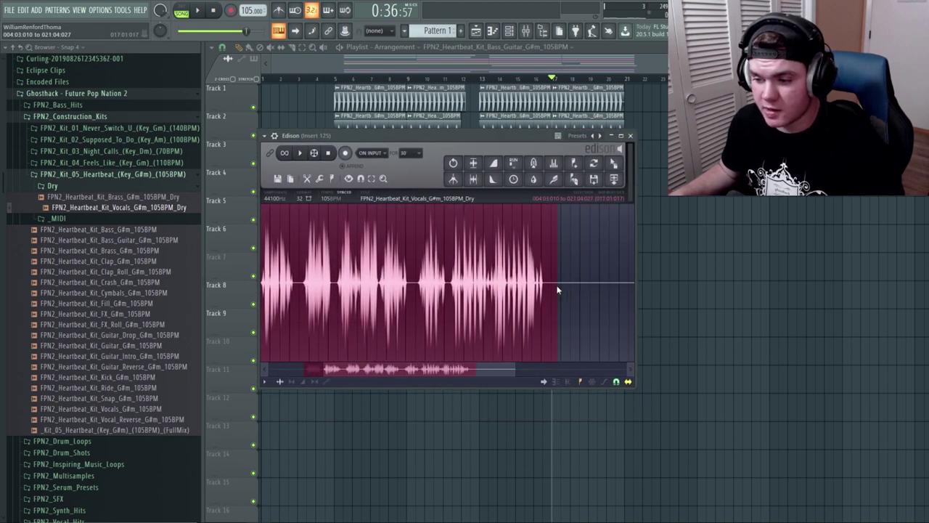
pyautogui.moveTo(324, 371); pyautogui.dragTo(305, 372)
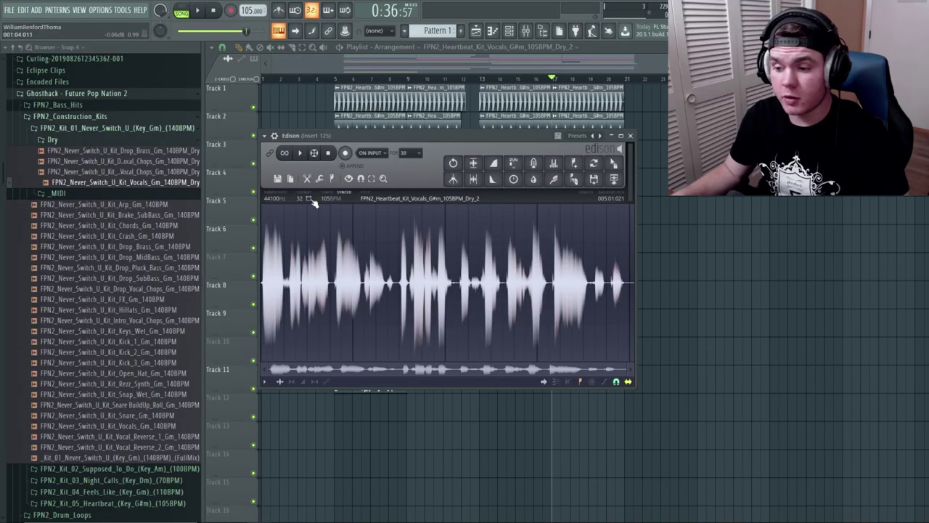
pyautogui.click(304, 155)
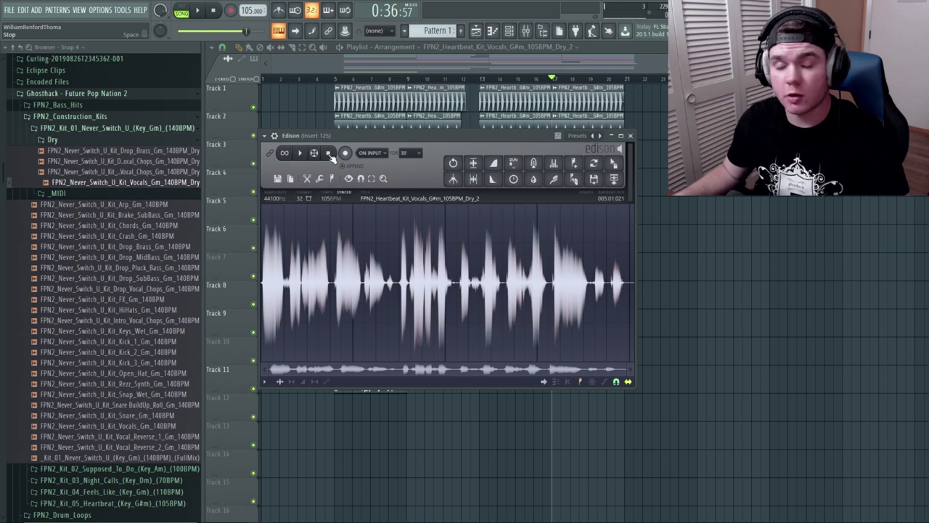
# - With the trimmed vocal open in Edison, replace a Channel Rack channel with Fruity Slicer
pyautogui.press('Escape')
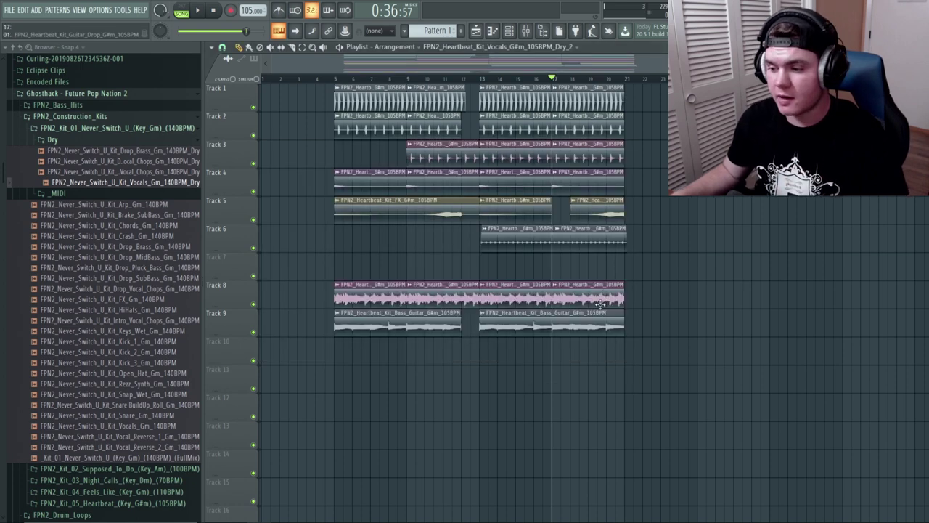
pyautogui.click(545, 36)
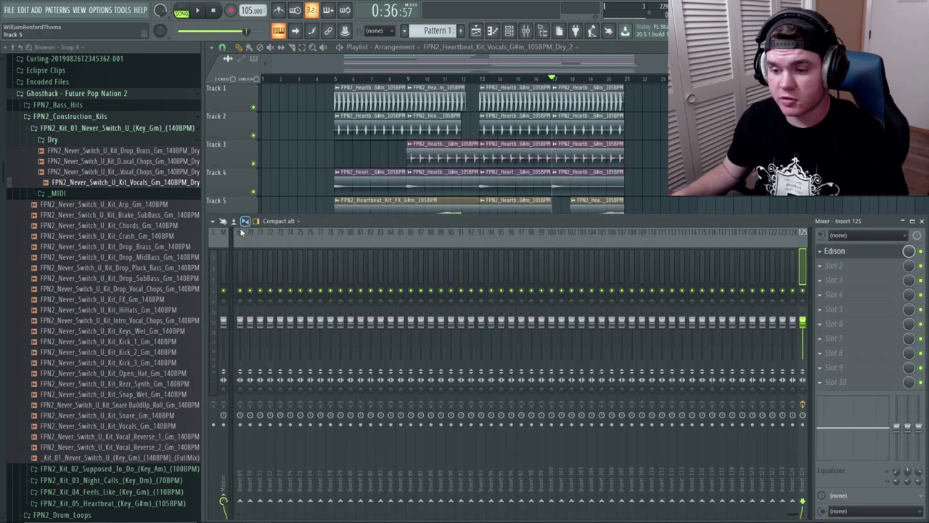
pyautogui.click(850, 251)
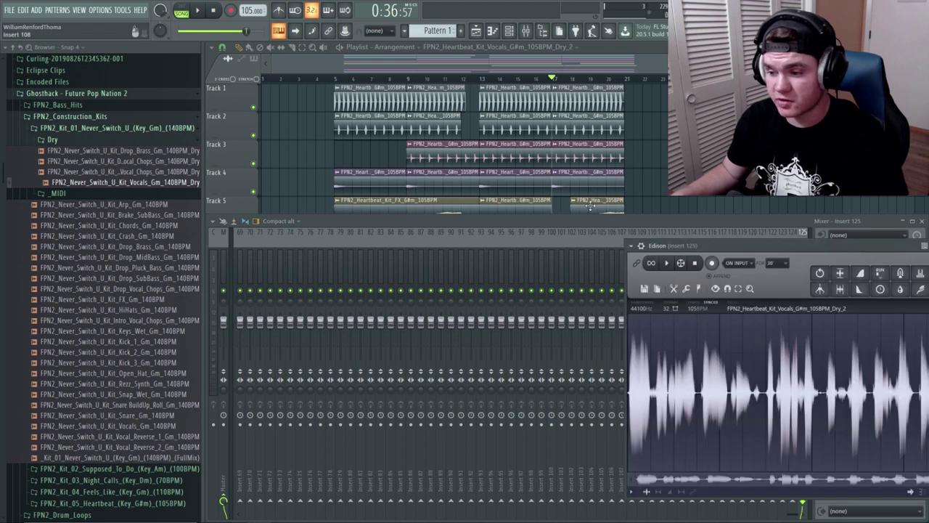
pyautogui.press('F6')
pyautogui.rightClick(366, 120)
pyautogui.moveTo(380, 211)
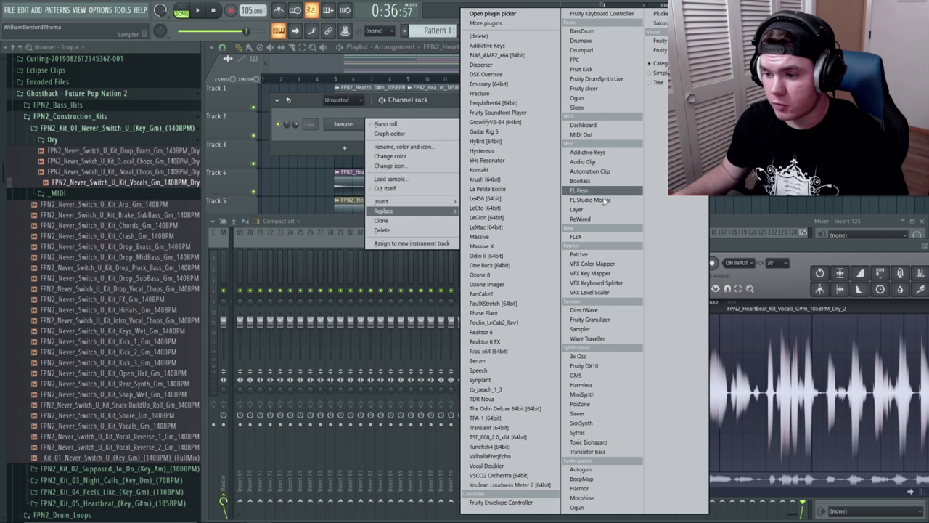
pyautogui.click(607, 339)
# - Load the trimmed vocal into Fruity Slicer, audition slices, and adjust the LOW threshold to re-slice
pyautogui.moveTo(776, 247); pyautogui.dragTo(393, 252)
pyautogui.moveTo(610, 288); pyautogui.dragTo(319, 156)
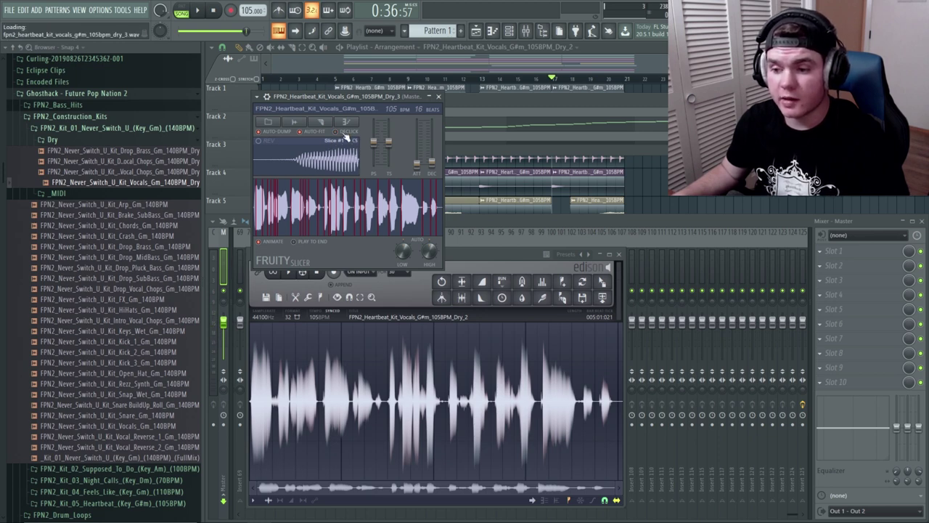
pyautogui.press('z')
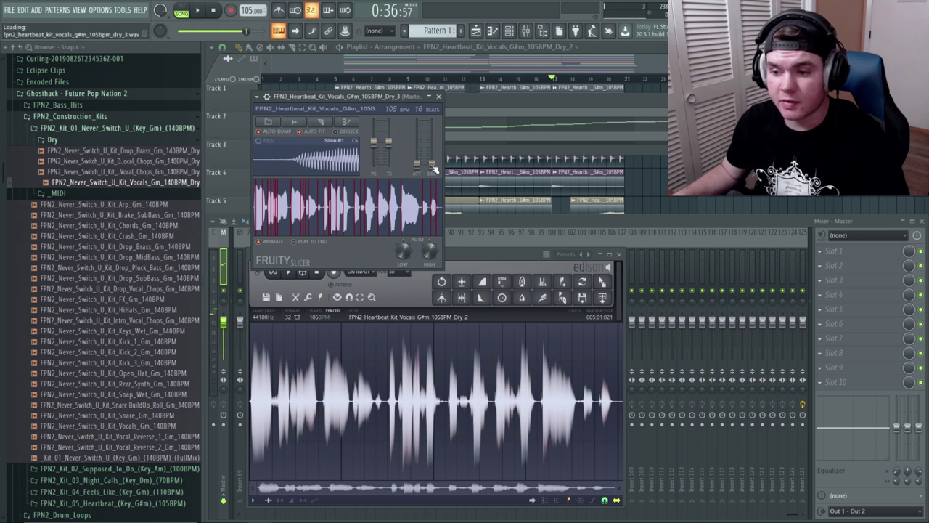
pyautogui.press('z')
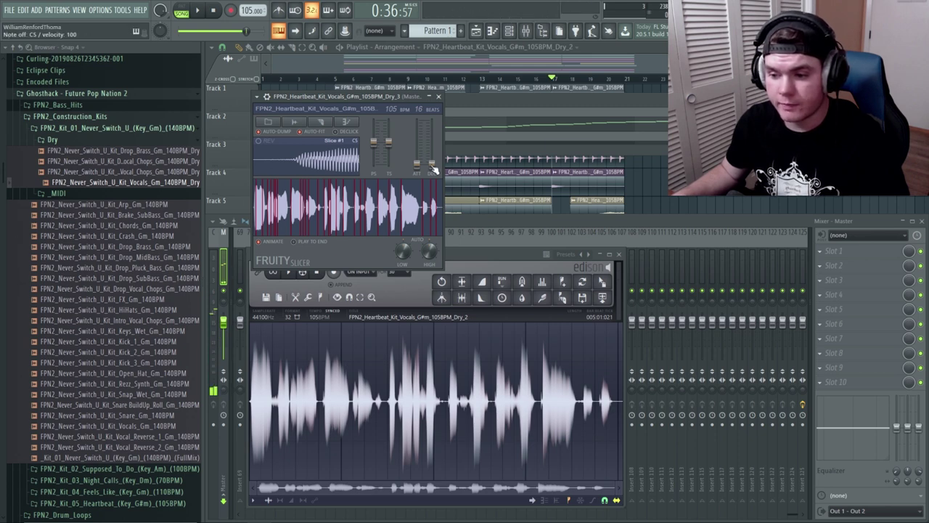
pyautogui.press('z')
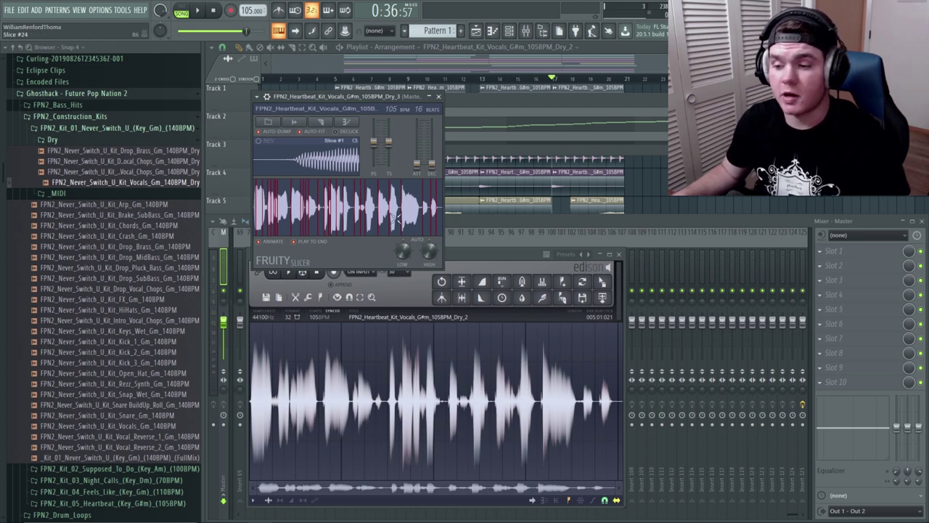
pyautogui.moveTo(405, 258); pyautogui.dragTo(404, 245)
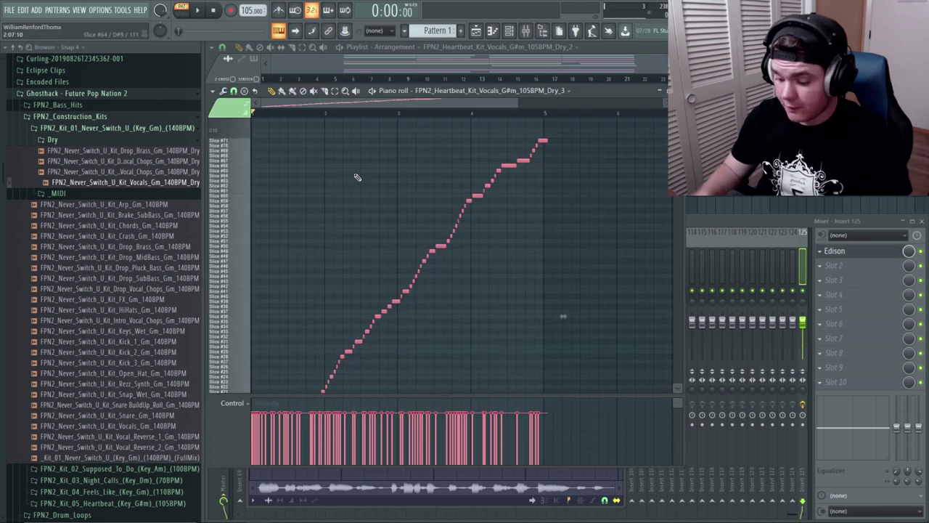
# - Delete all slice notes from the vocal pattern's piano roll
pyautogui.hotkey('ctrl', 'a')
pyautogui.press('Delete')
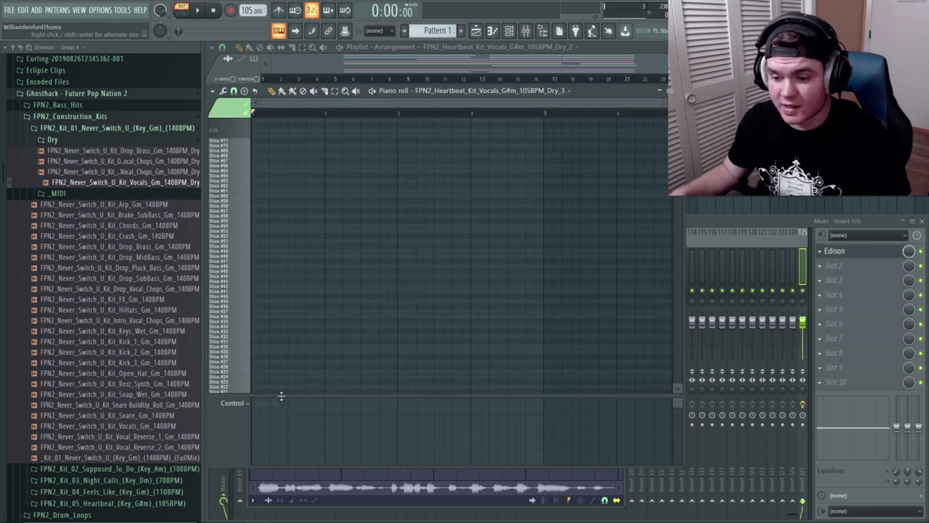
pyautogui.moveTo(279, 398); pyautogui.dragTo(274, 480)
# - Audition individual vocal slices on the slice keyboard, from low to high
pyautogui.click(247, 447)
pyautogui.click(244, 421)
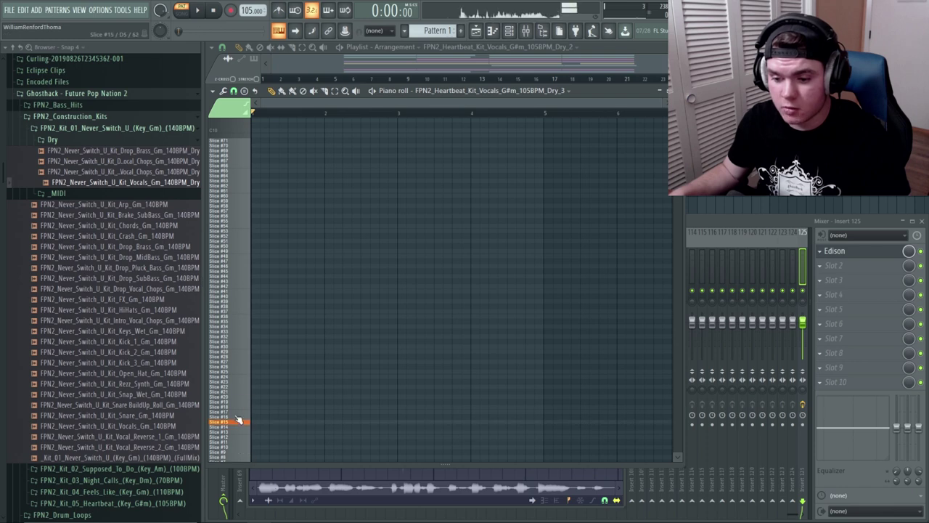
pyautogui.click(243, 380)
pyautogui.click(243, 344)
pyautogui.click(244, 264)
pyautogui.click(243, 180)
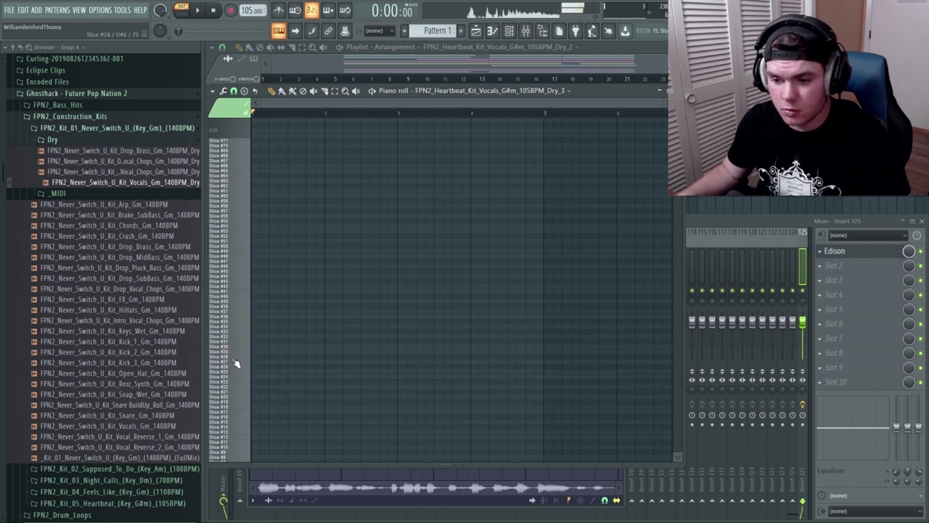
pyautogui.click(231, 403)
pyautogui.click(231, 462)
pyautogui.scroll(-2, 231, 450)
pyautogui.click(231, 454)
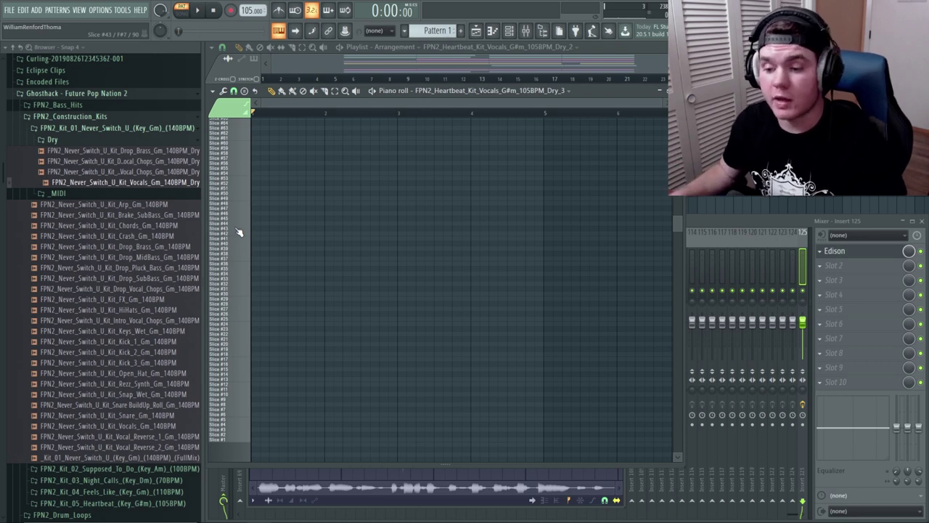
pyautogui.scroll(3, 247, 363)
pyautogui.click(247, 326)
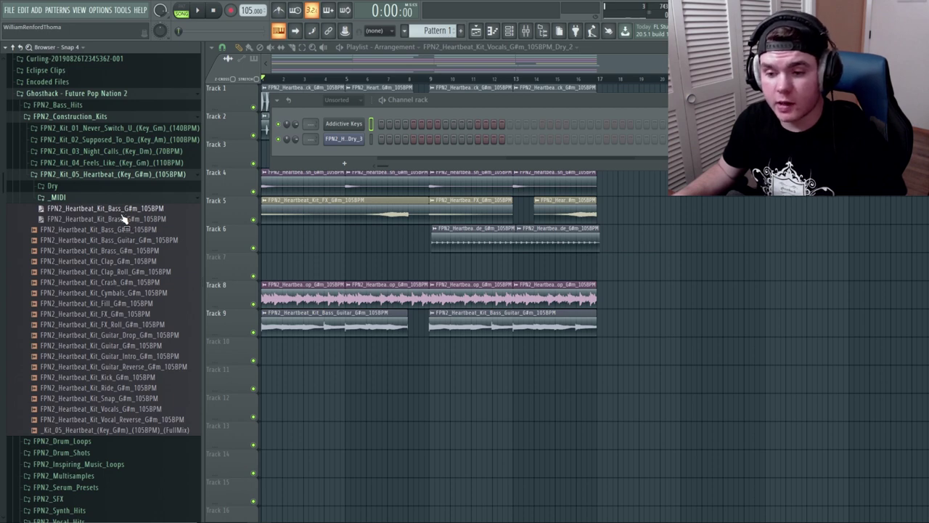
# - Load the Heartbeat bass MIDI onto Addictive Keys and play it back, repositioning the Channel rack
pyautogui.moveTo(122, 211); pyautogui.dragTo(356, 128)
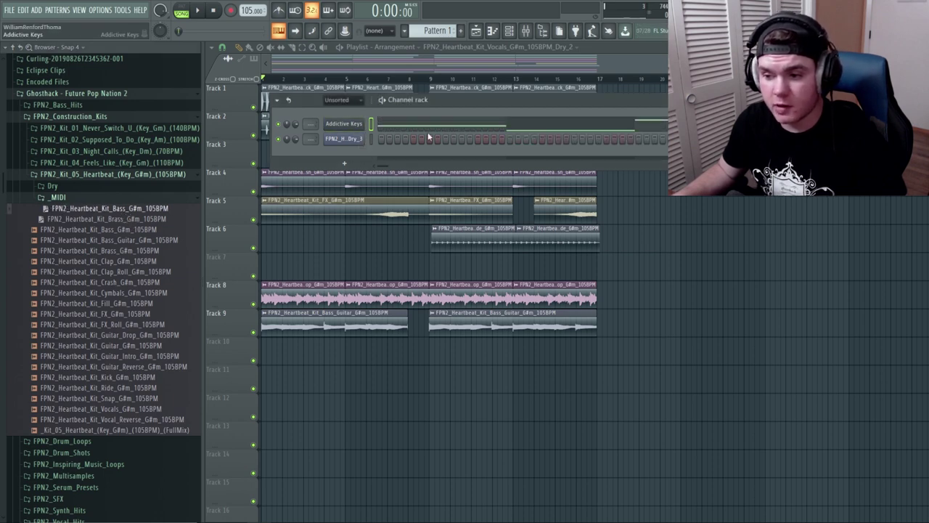
pyautogui.press('space')
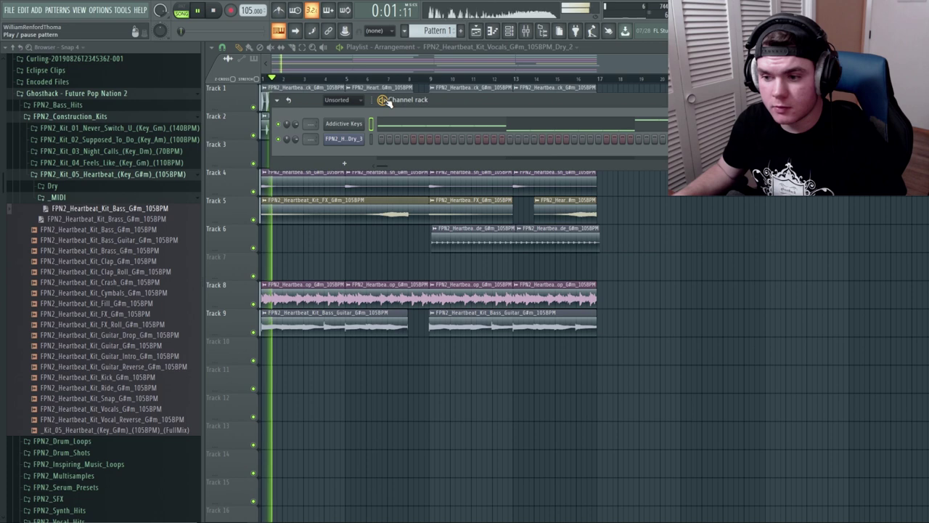
pyautogui.moveTo(457, 97); pyautogui.dragTo(408, 100)
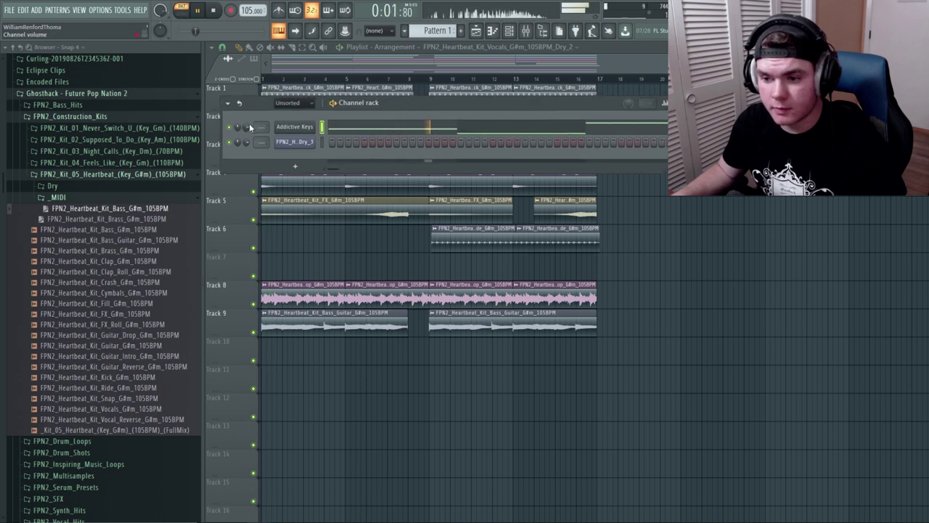
pyautogui.moveTo(403, 107); pyautogui.dragTo(382, 101)
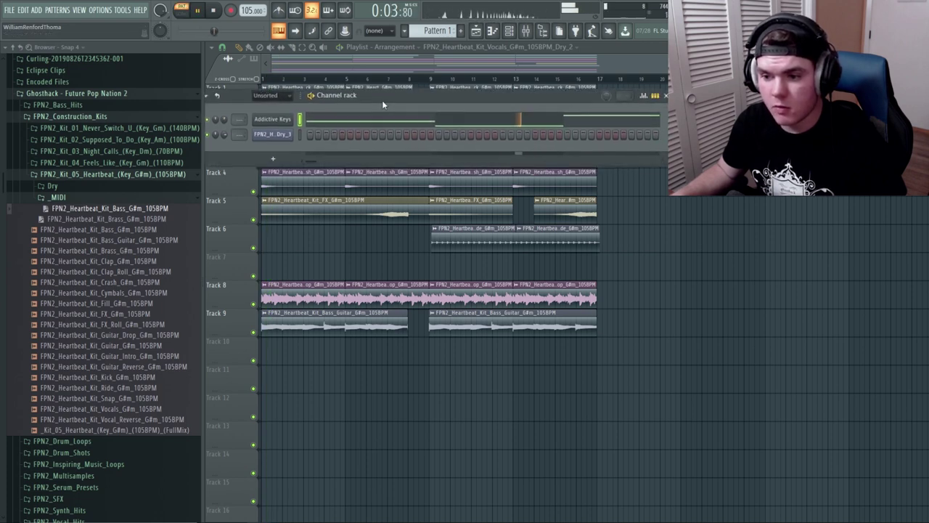
pyautogui.press('space')
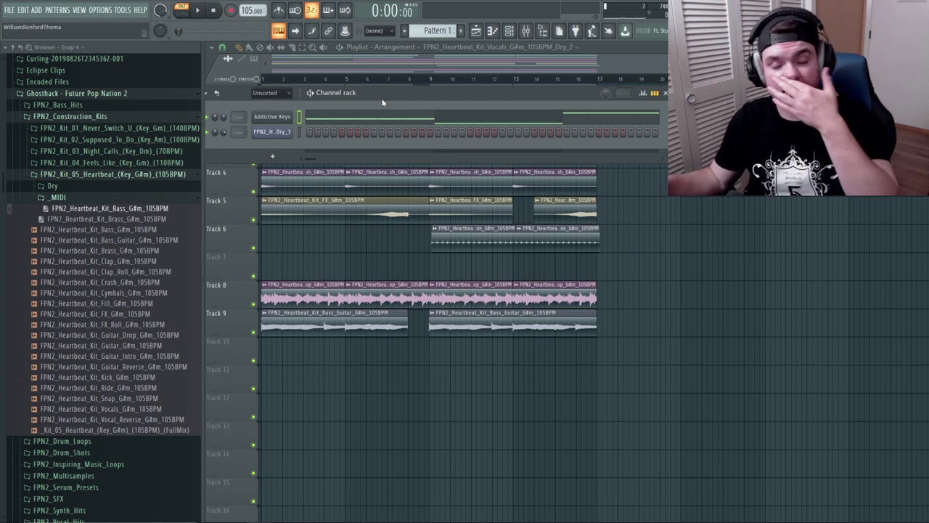
# - Open the chopped vocal's piano roll and play its slice pattern
pyautogui.rightClick(293, 132)
pyautogui.click(368, 116)
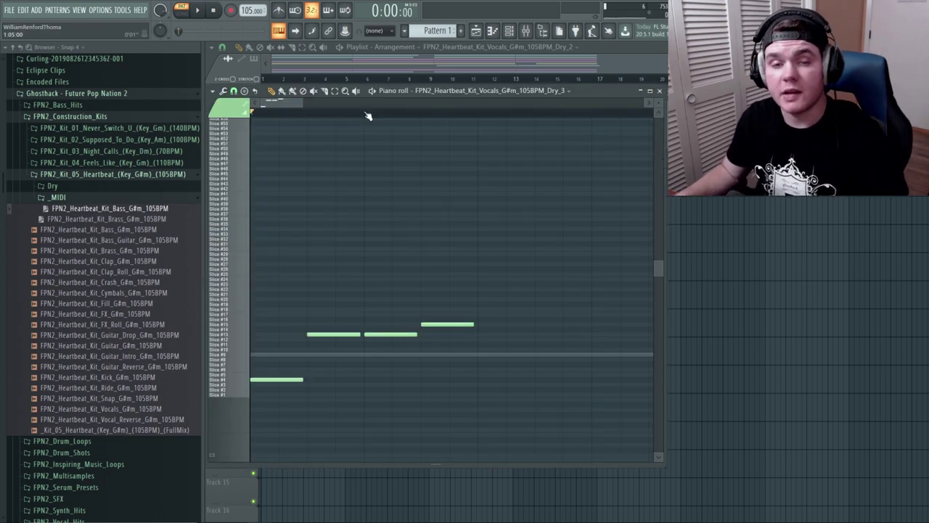
pyautogui.press('space')
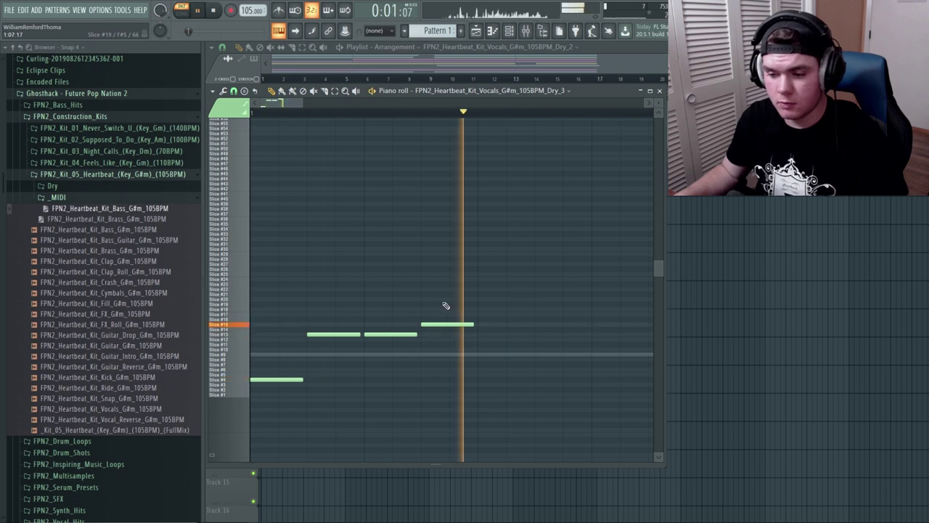
pyautogui.press('space')
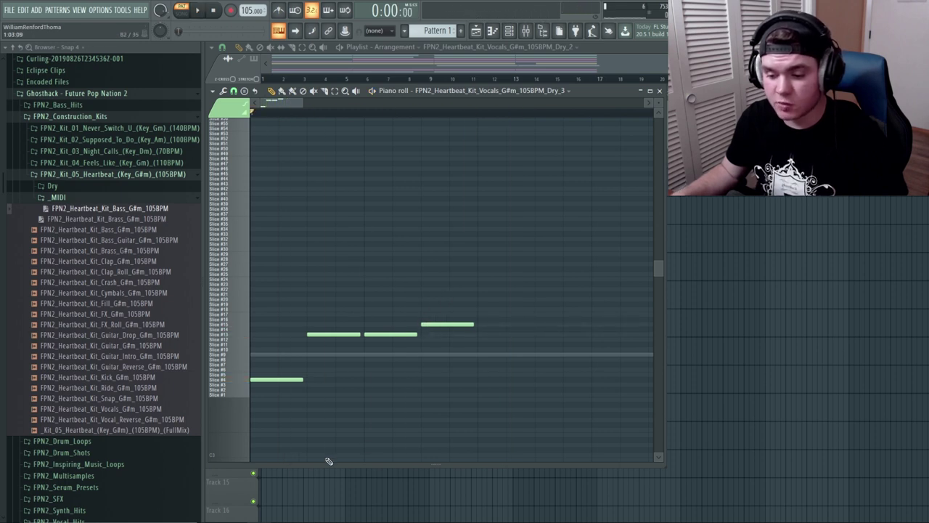
# - Switch the piano roll control panel to Note fine pitch and lower the first note's fine pitch
pyautogui.moveTo(437, 464); pyautogui.dragTo(439, 397)
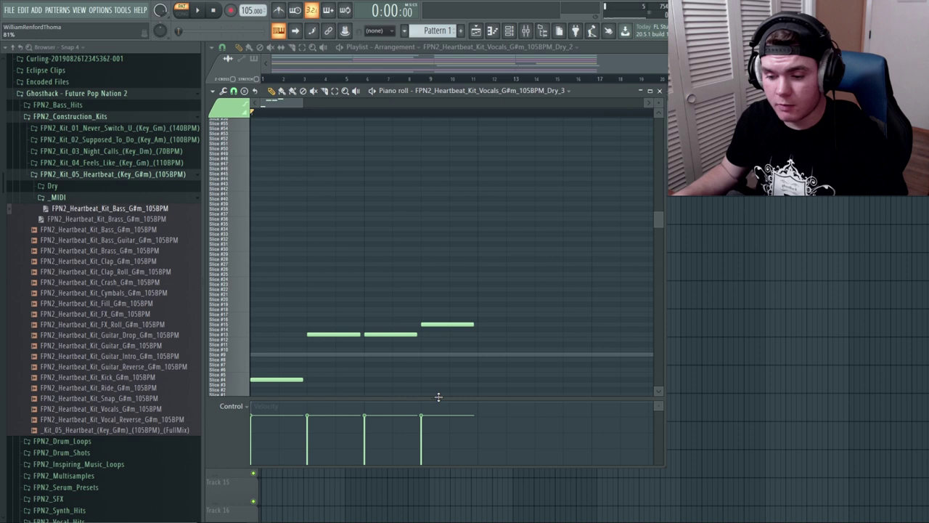
pyautogui.click(234, 406)
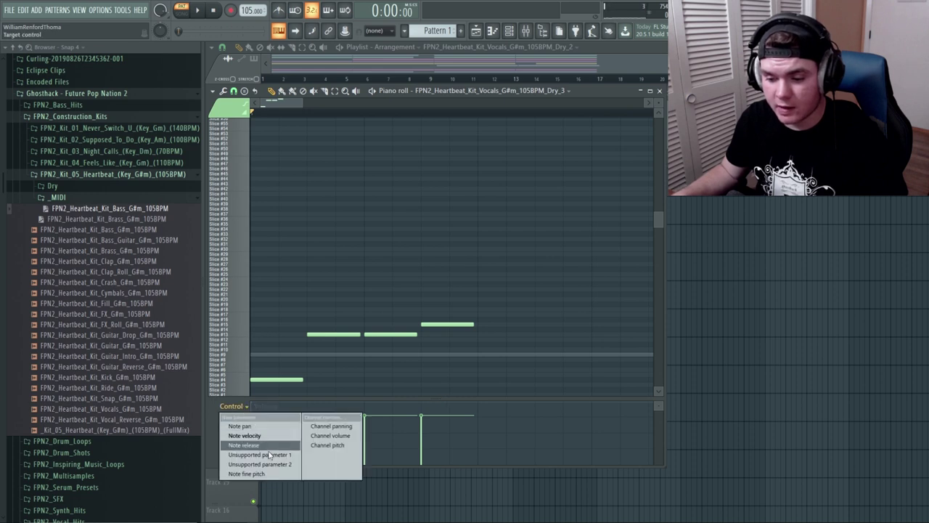
pyautogui.click(263, 474)
pyautogui.scroll(-2, 268, 287)
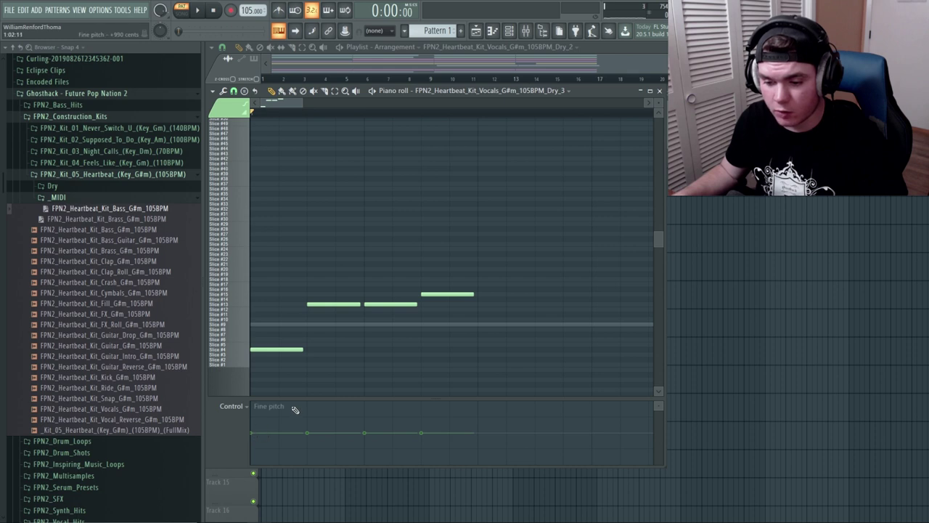
pyautogui.moveTo(292, 400); pyautogui.dragTo(288, 310)
pyautogui.scroll(-3, 294, 276)
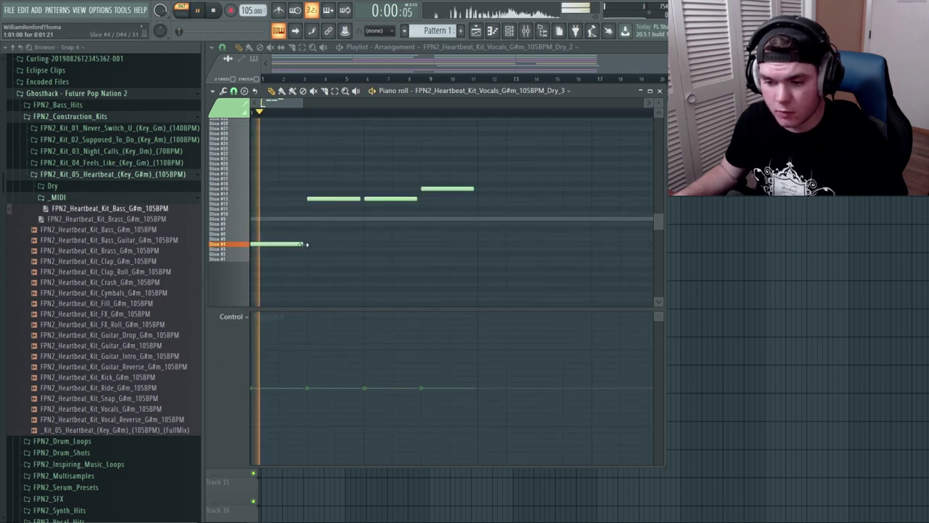
pyautogui.click(255, 398)
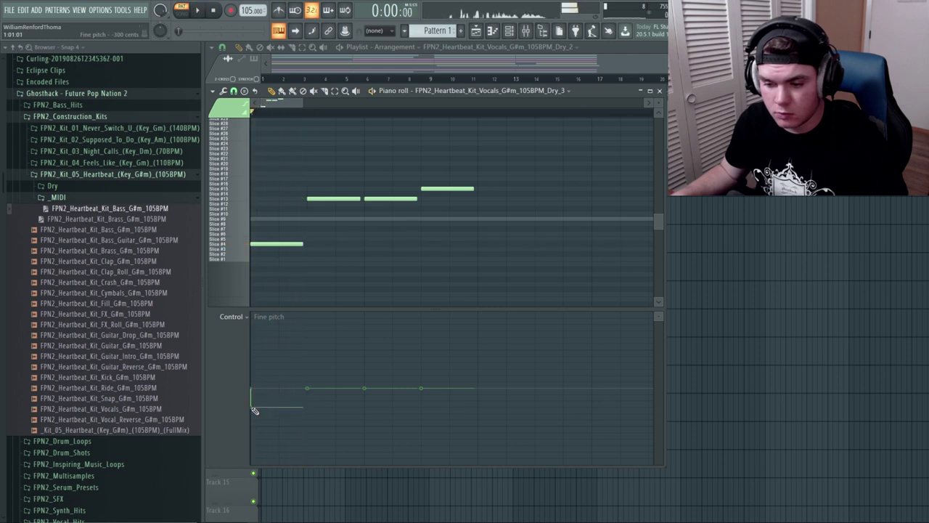
pyautogui.click(254, 411)
pyautogui.scroll(-3, 494, 218)
pyautogui.scroll(3, 442, 225)
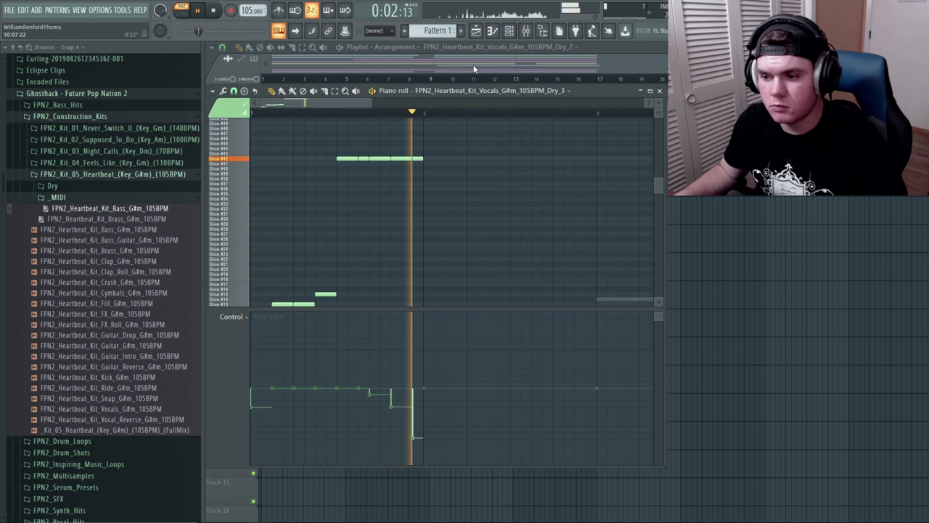
pyautogui.press('space')
pyautogui.press('F7')
# - Place a Pattern 1 clip at the start of Track 10
pyautogui.click(363, 352)
pyautogui.rightClick(380, 355)
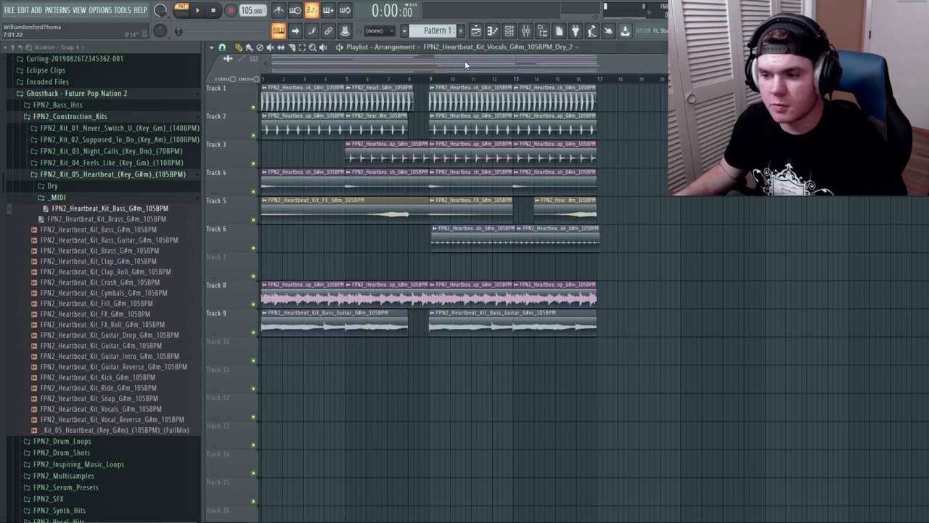
pyautogui.click(529, 47)
pyautogui.click(475, 170)
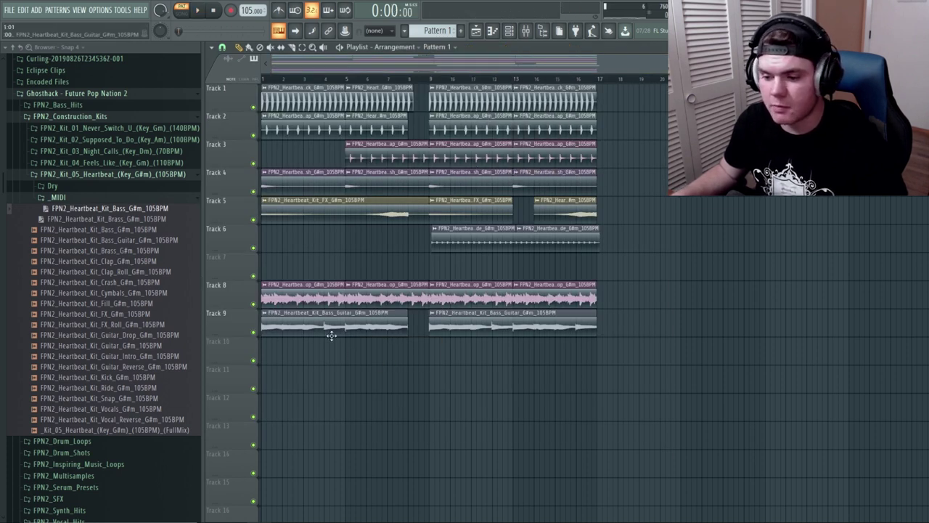
pyautogui.click(368, 354)
pyautogui.moveTo(369, 354); pyautogui.dragTo(300, 354)
# - Switch to Song mode, play, and open Pattern 1's vocal slice notes for review
pyautogui.press('l')
pyautogui.press('space')
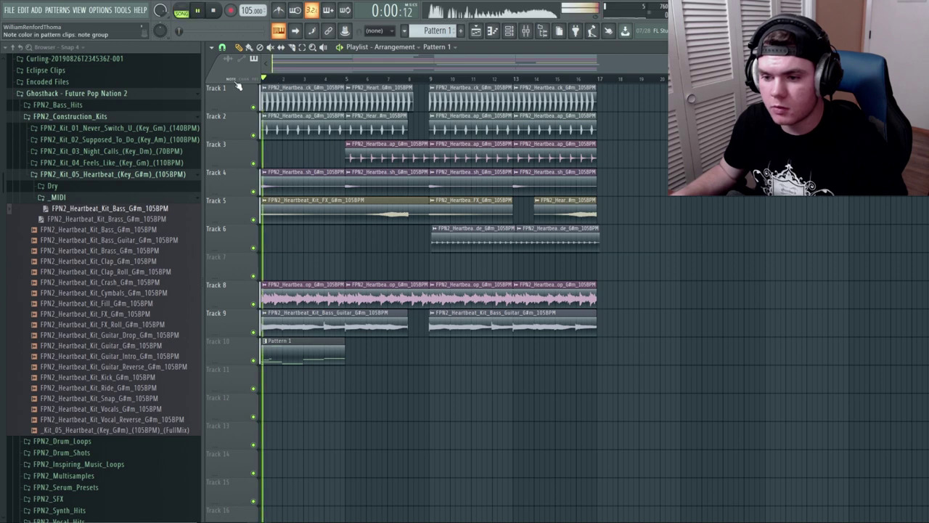
pyautogui.doubleClick(322, 356)
pyautogui.press('space')
pyautogui.hscroll(-1, 490, 112)
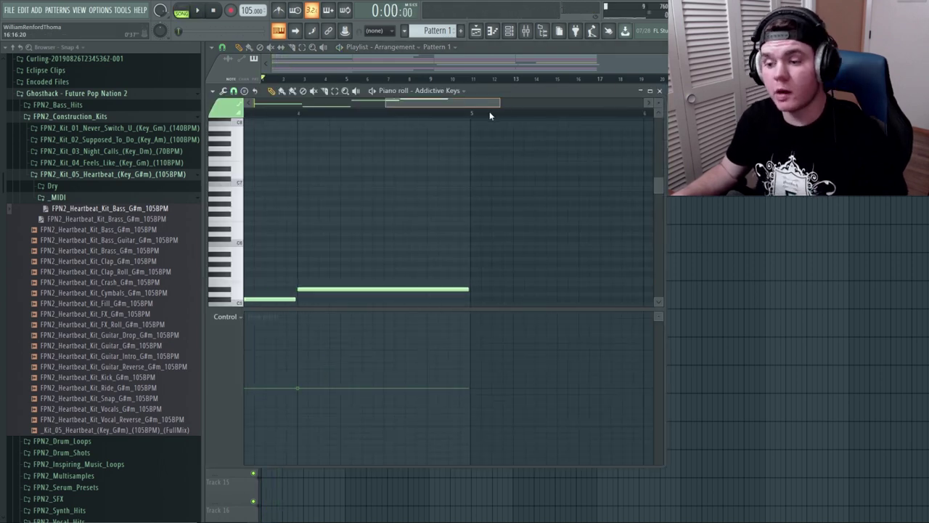
pyautogui.hscroll(-3, 467, 122)
pyautogui.press('space')
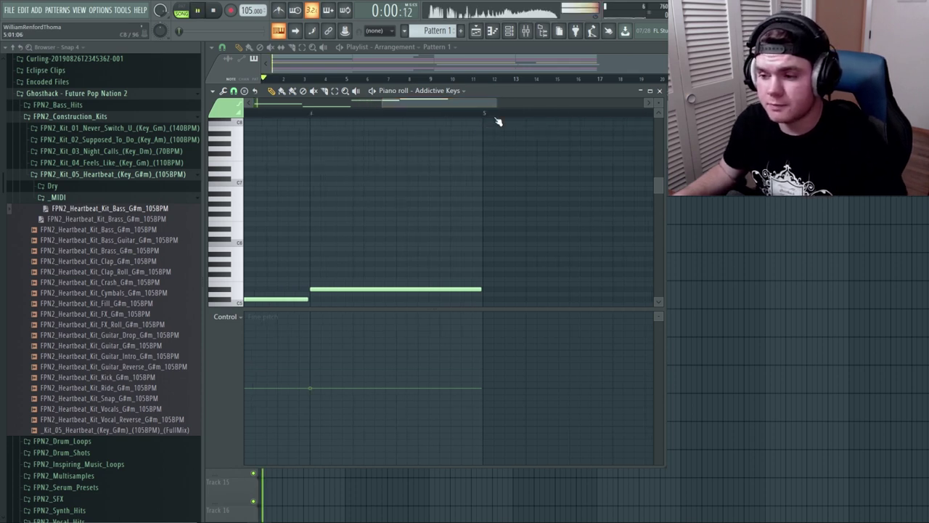
pyautogui.scroll(-3, 388, 105)
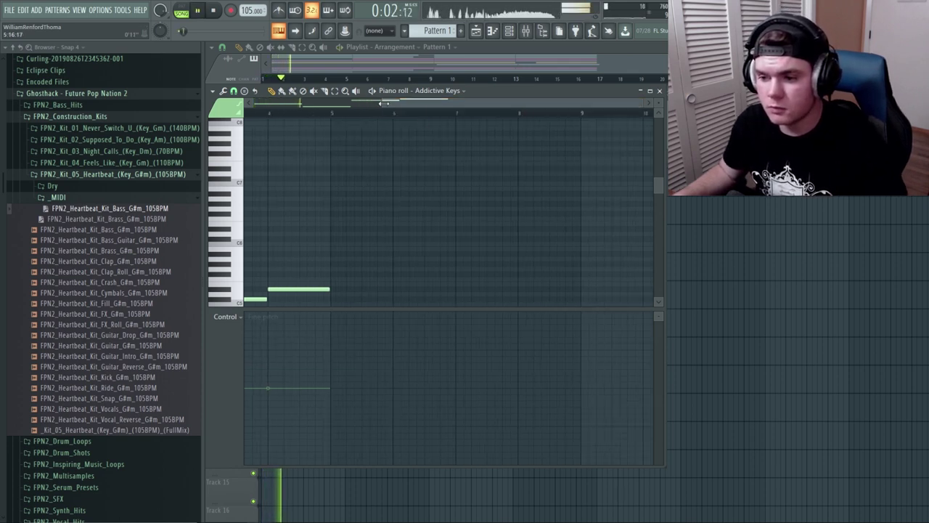
pyautogui.scroll(-2, 388, 105)
pyautogui.press('space')
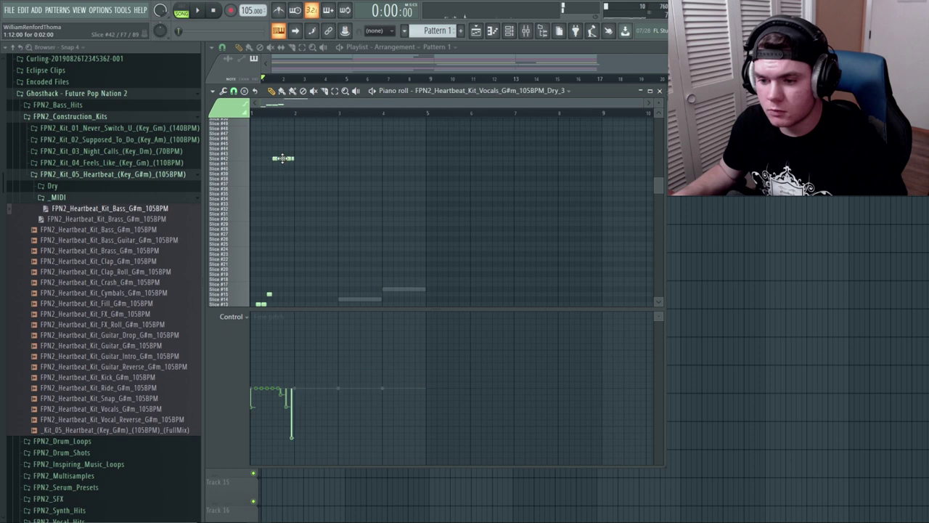
pyautogui.press('space')
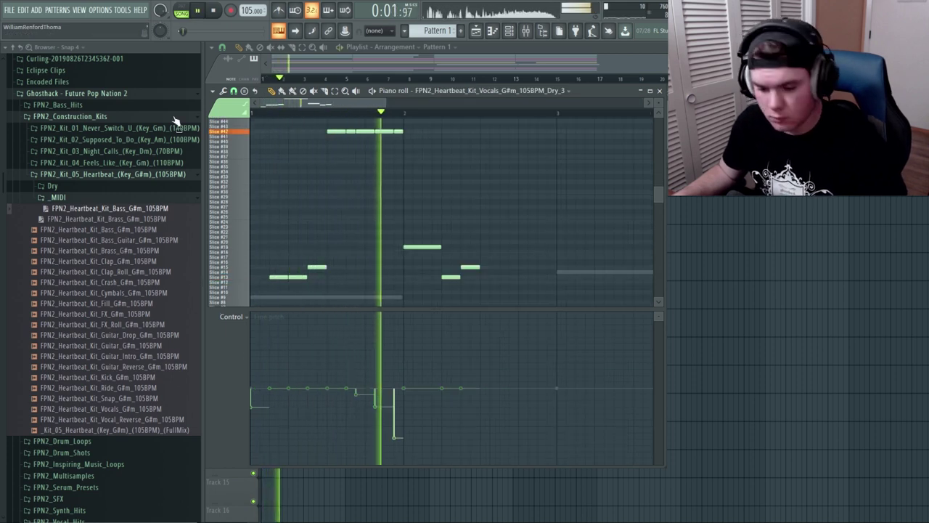
# - Extend the top-row slice-note run to the right and audition the chop from bar 2
pyautogui.press('space')
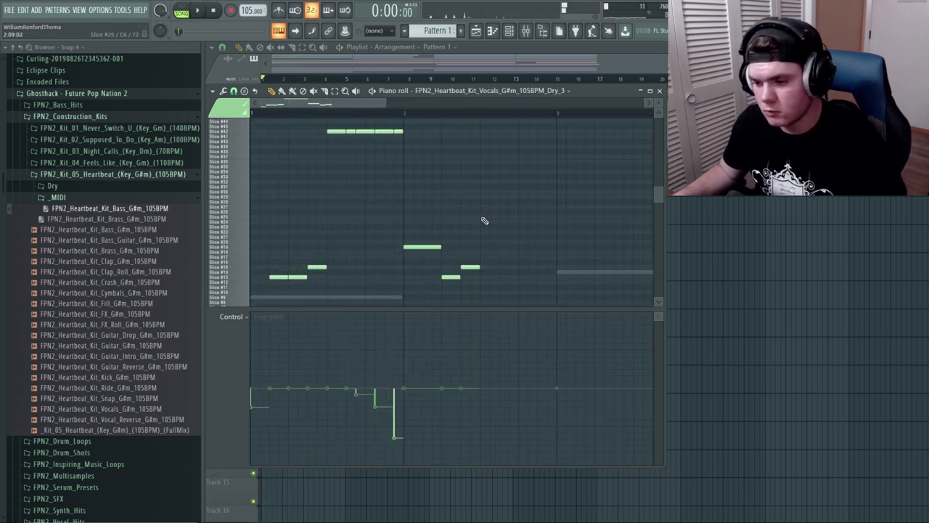
pyautogui.scroll(3, 483, 218)
pyautogui.moveTo(482, 161); pyautogui.dragTo(493, 162)
pyautogui.click(408, 114)
pyautogui.press('space')
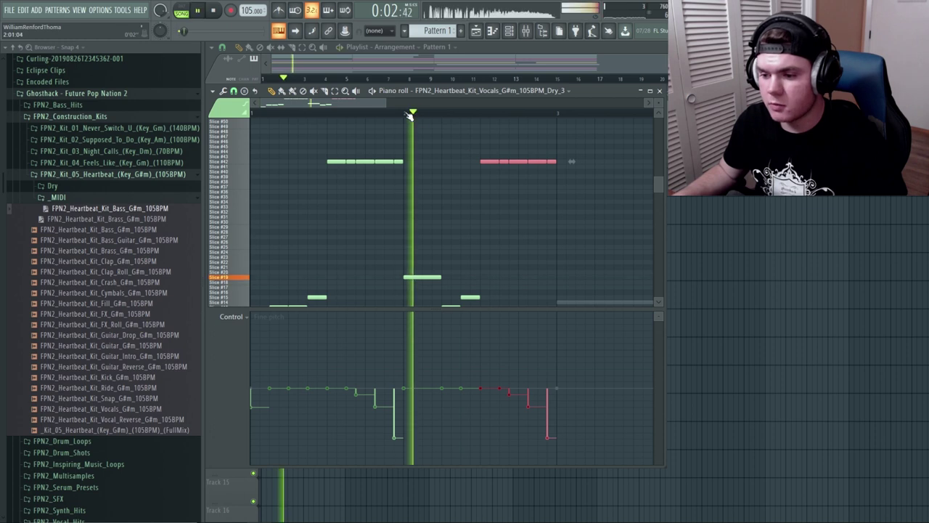
pyautogui.moveTo(378, 103); pyautogui.dragTo(232, 105)
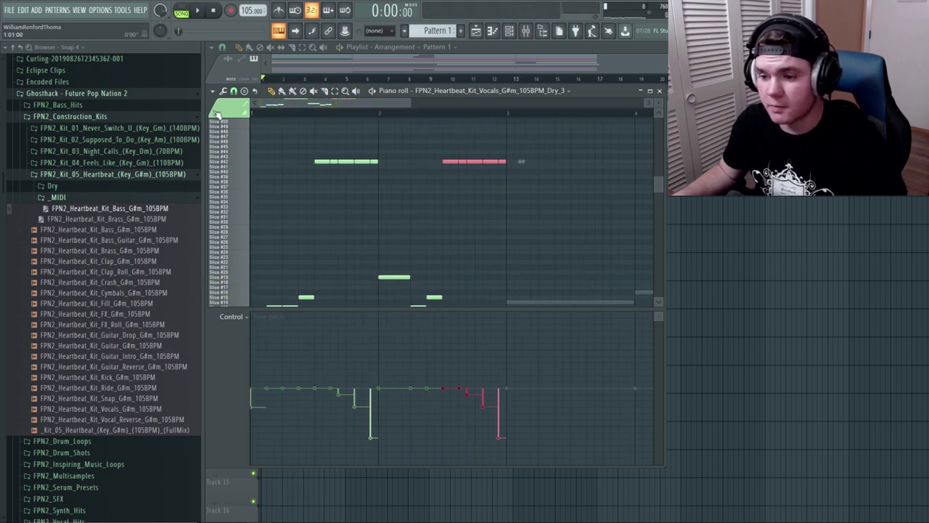
pyautogui.press('space')
pyautogui.scroll(-2, 294, 117)
pyautogui.press('space')
pyautogui.scroll(-4, 489, 208)
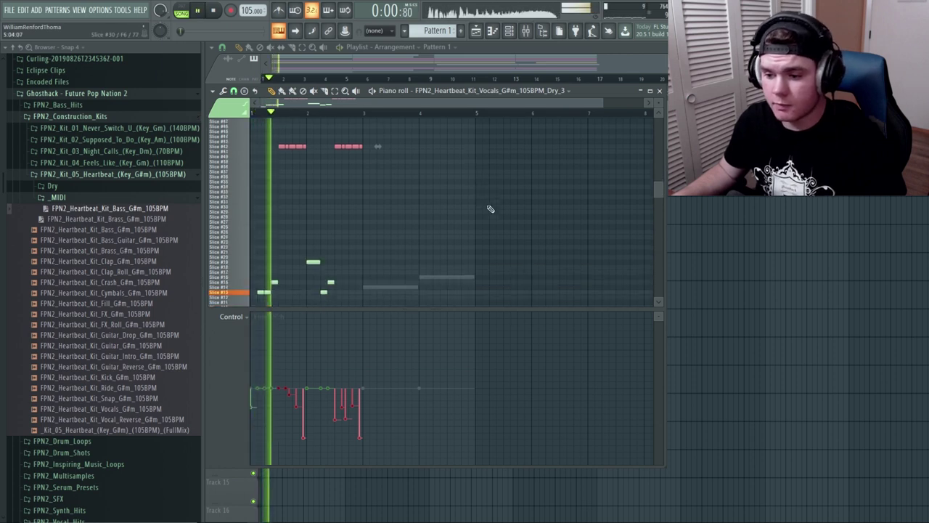
pyautogui.scroll(3, 491, 209)
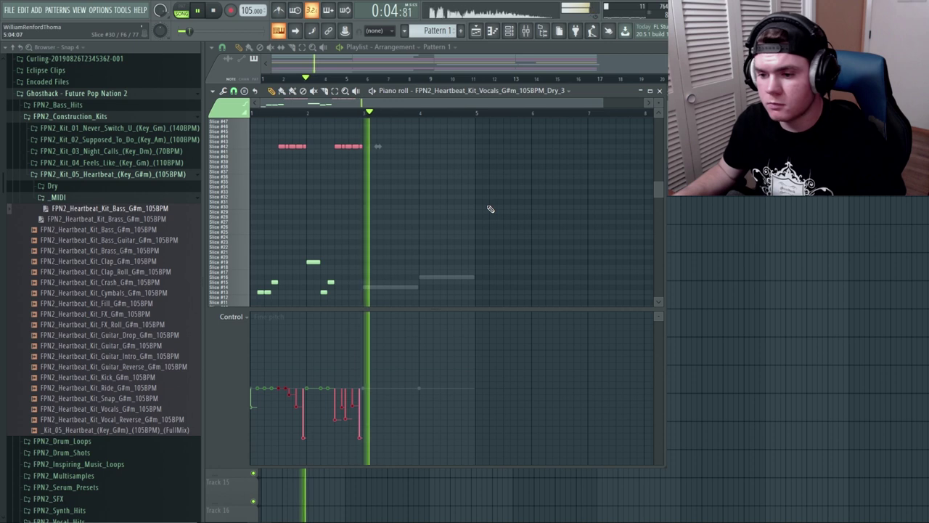
pyautogui.press('space')
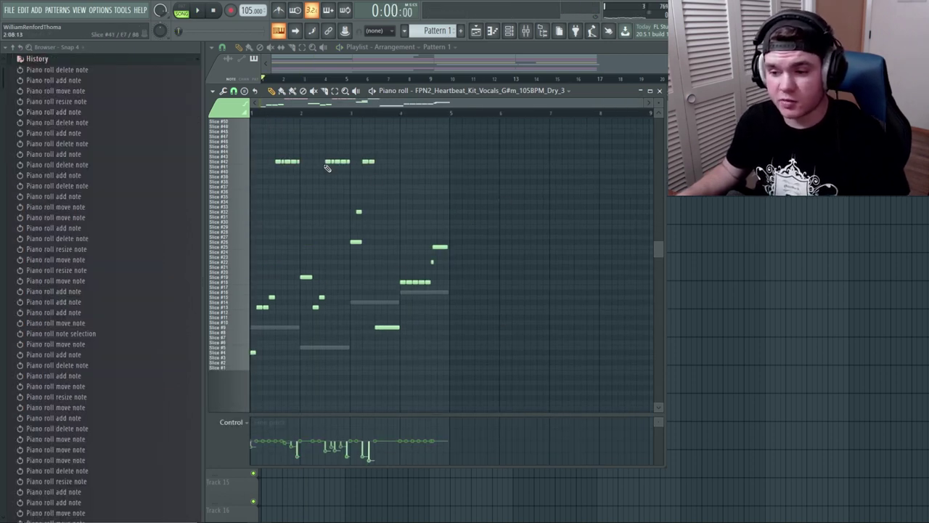
# - Audition the chop, then select the top-row slice notes and nudge them two steps earlier
pyautogui.scroll(-2, 434, 305)
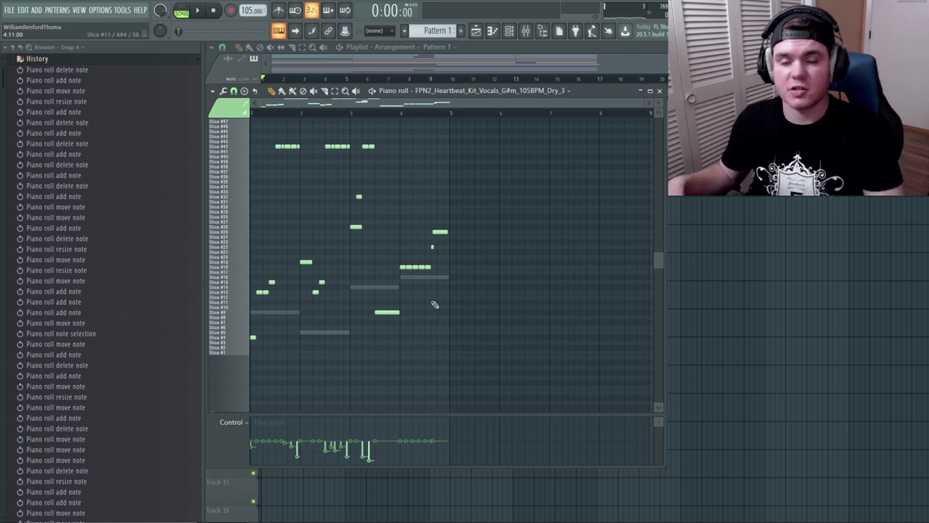
pyautogui.press('space')
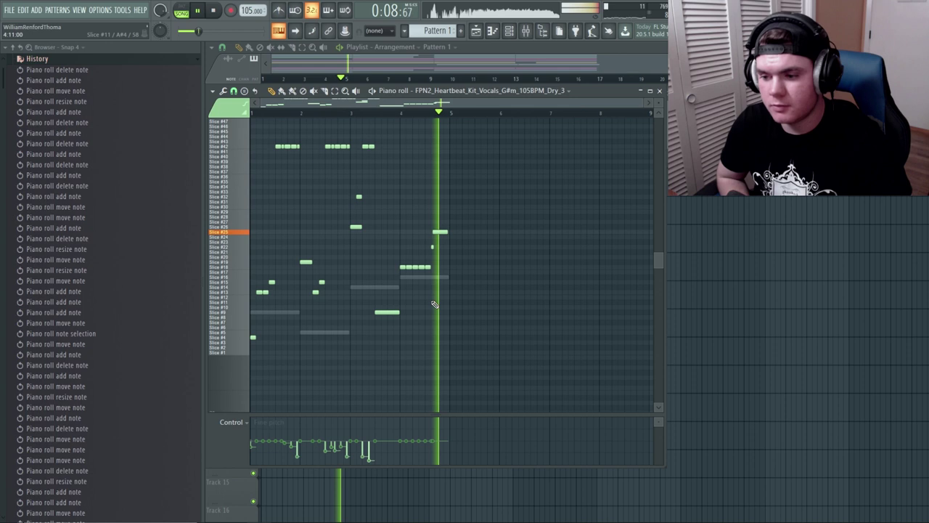
pyautogui.press('space')
pyautogui.scroll(5, 312, 106)
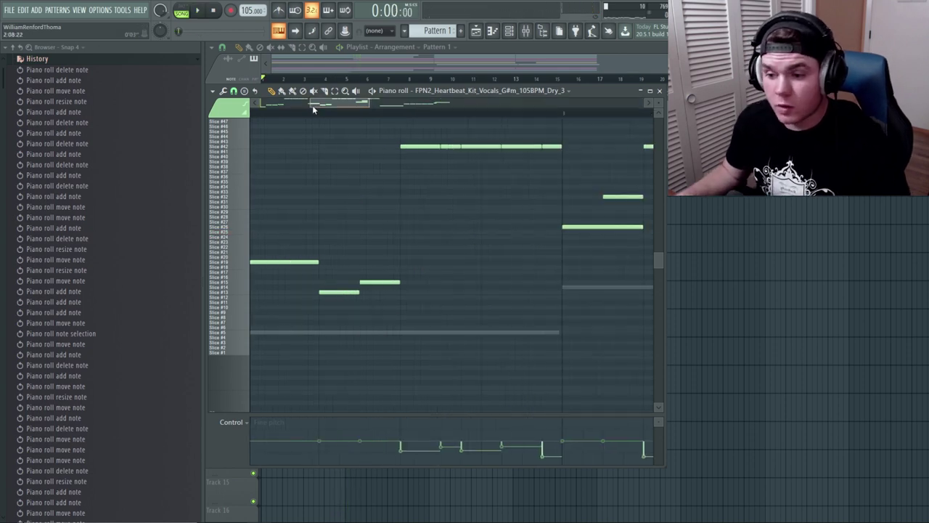
pyautogui.moveTo(317, 107); pyautogui.dragTo(308, 107)
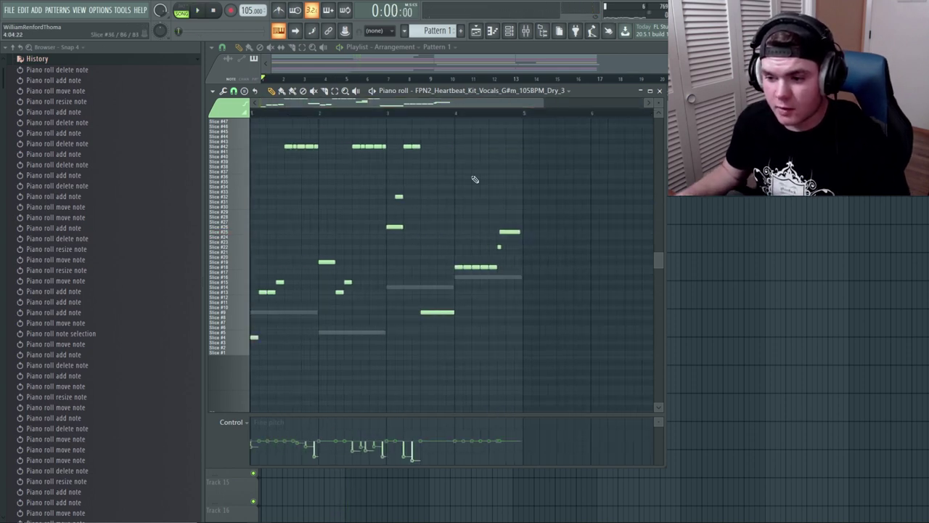
pyautogui.moveTo(472, 176); pyautogui.dragTo(263, 127)
pyautogui.scroll(4, 291, 119)
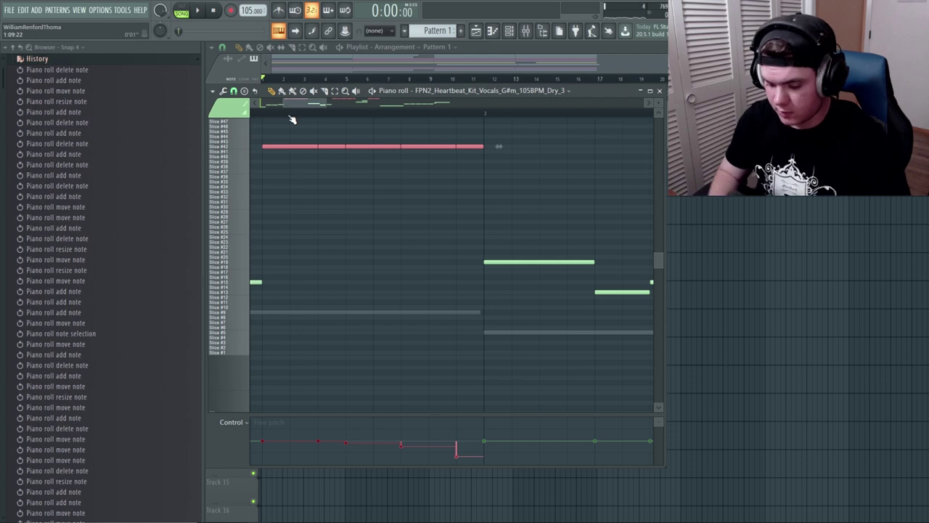
pyautogui.scroll(-2, 291, 120)
pyautogui.hotkey('shift', 'Left')
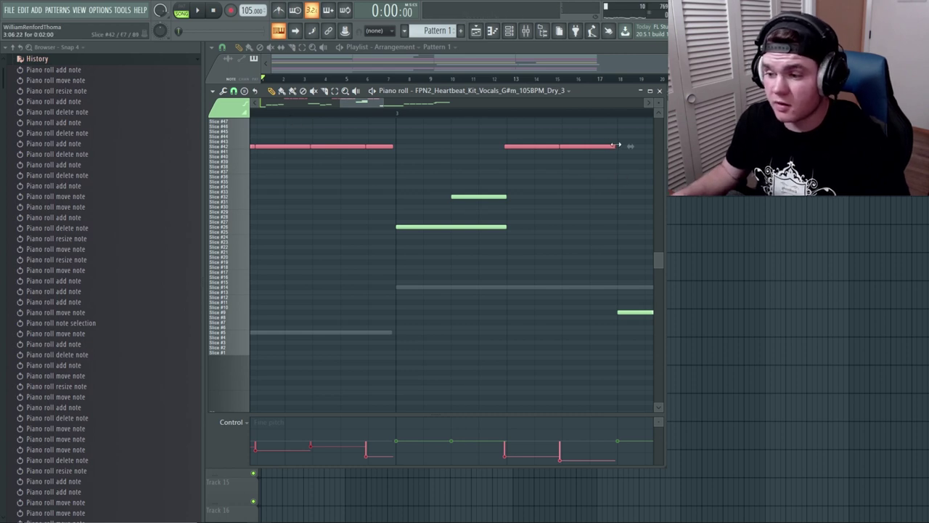
pyautogui.hotkey('shift', 'Left')
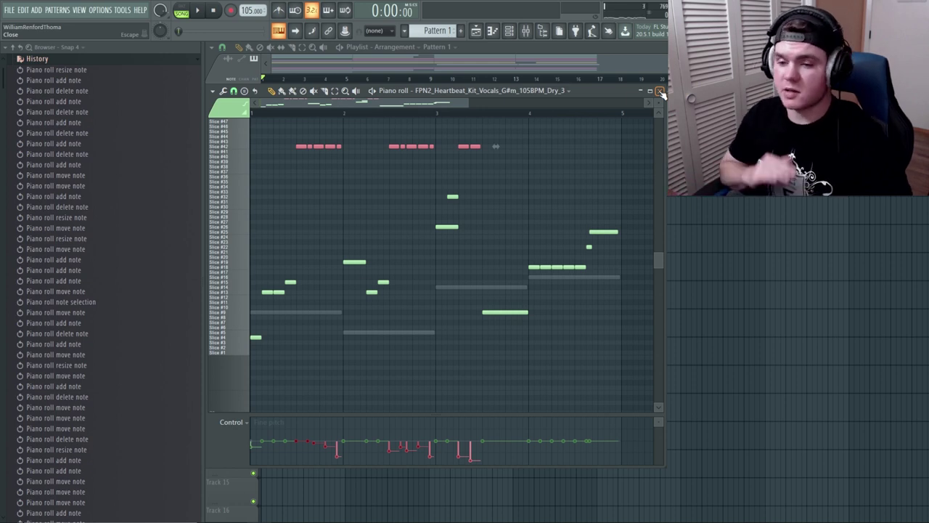
# - Close the piano roll and play the arrangement with the Pattern 1 clips on Track 10
pyautogui.click(661, 92)
pyautogui.click(346, 79)
pyautogui.press('space')
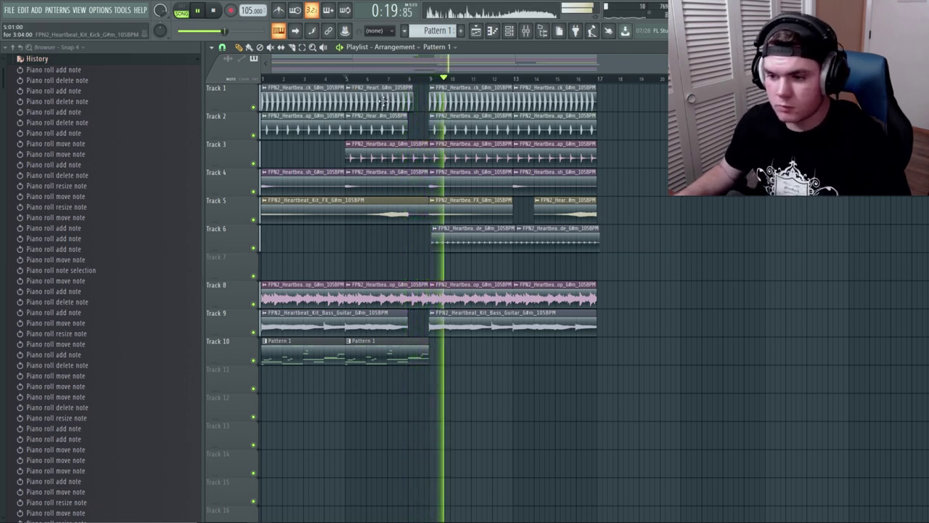
pyautogui.press('space')
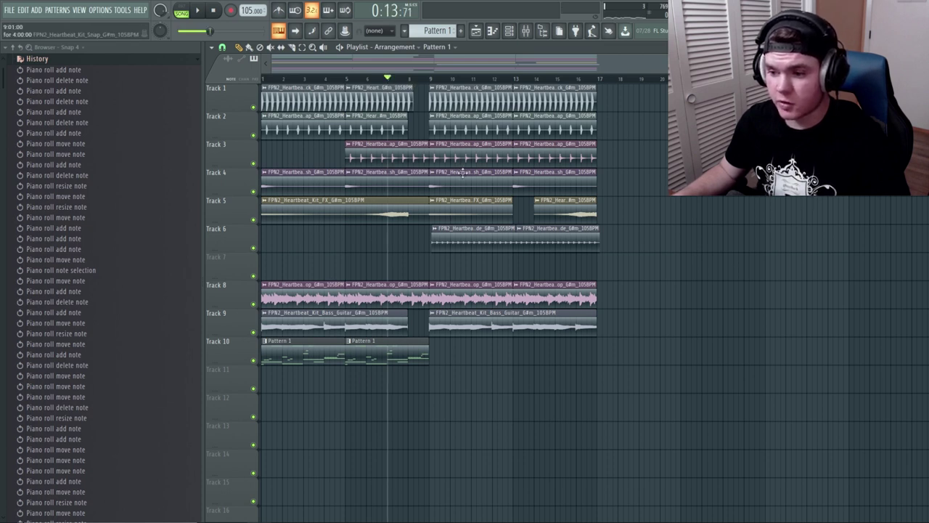
pyautogui.press('space')
pyautogui.press('space')
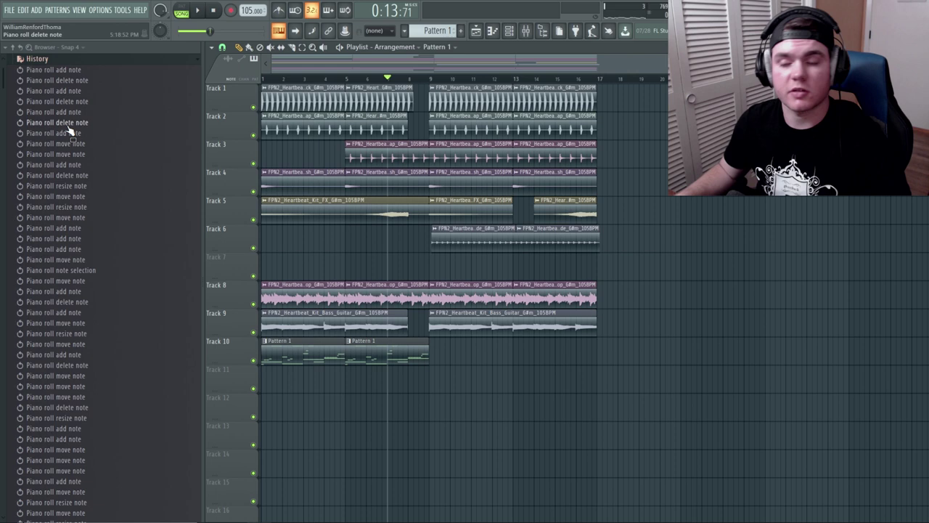
# - Delete the Addictive Keys channel from the Channel Rack
pyautogui.press('F6')
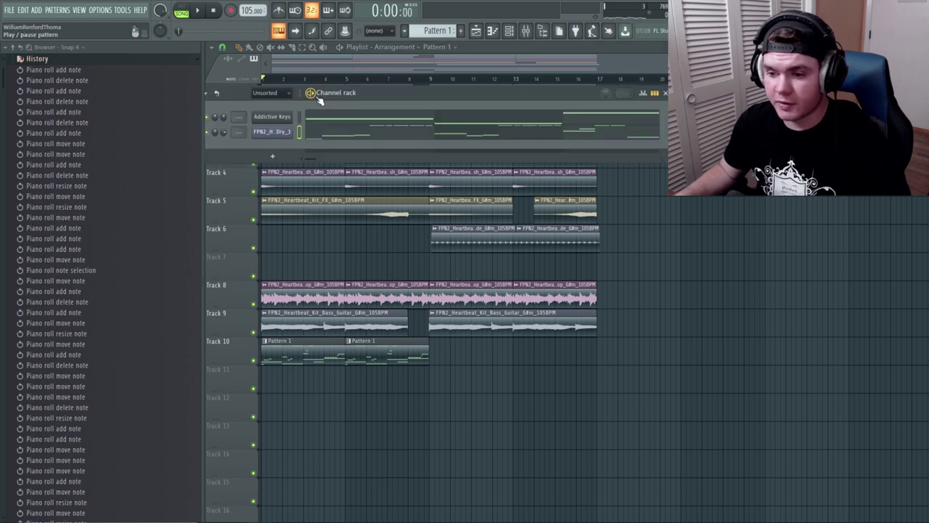
pyautogui.rightClick(287, 122)
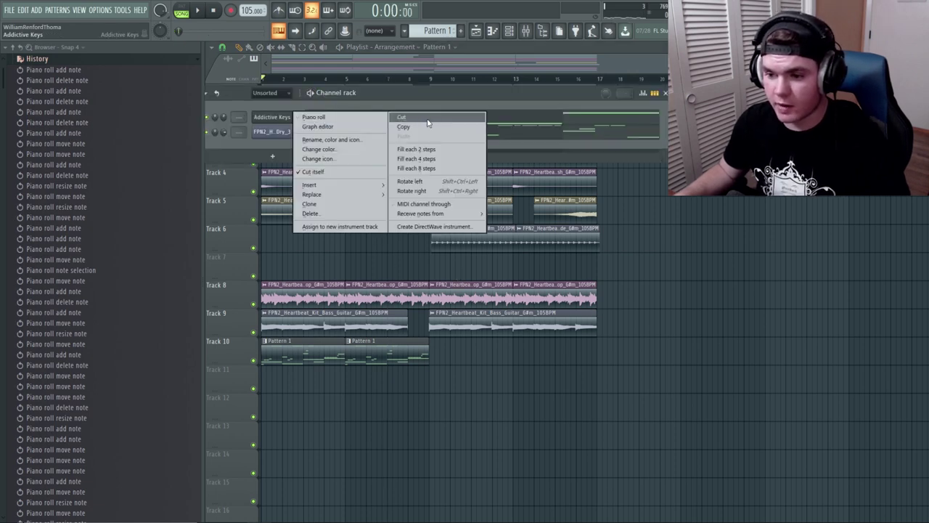
pyautogui.click(428, 123)
pyautogui.rightClick(287, 121)
pyautogui.click(310, 213)
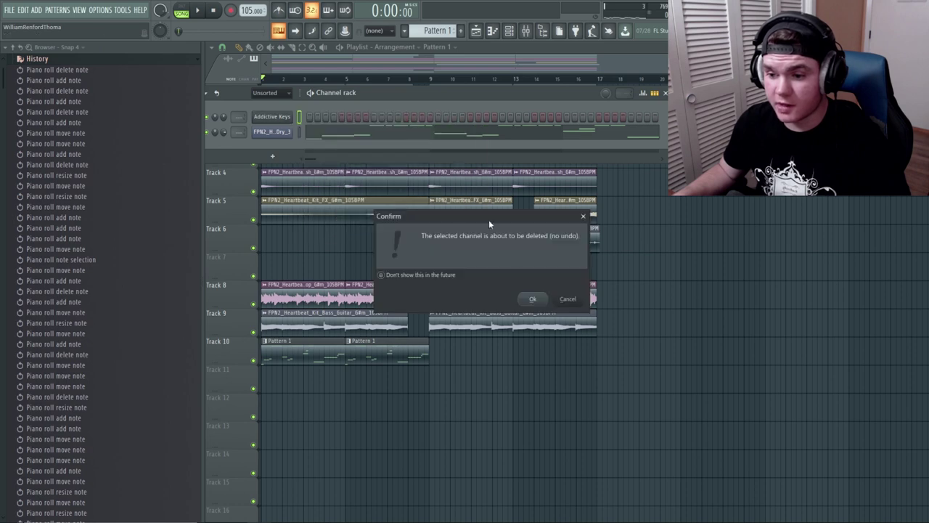
pyautogui.click(532, 300)
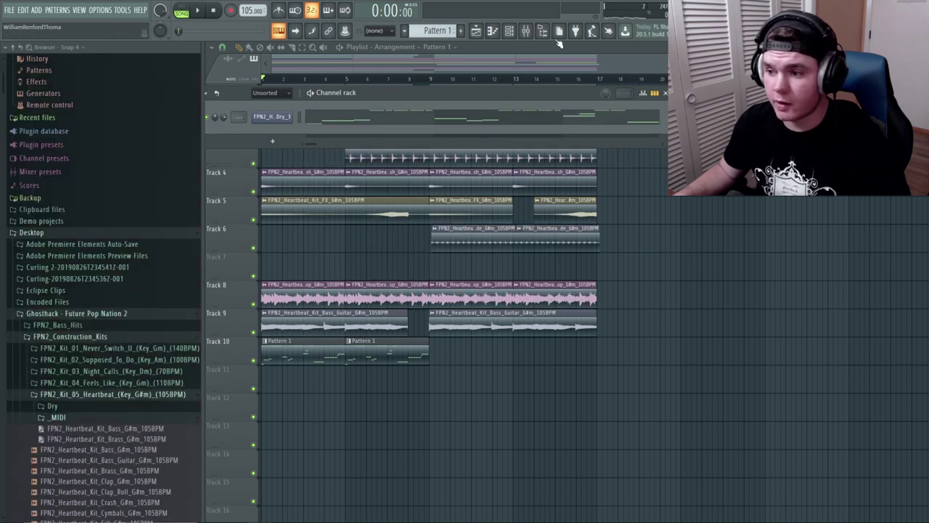
# - Route the dry vocal channel to mixer insert 12 and play the song
pyautogui.click(525, 31)
pyautogui.rightClick(351, 231)
pyautogui.moveTo(439, 323)
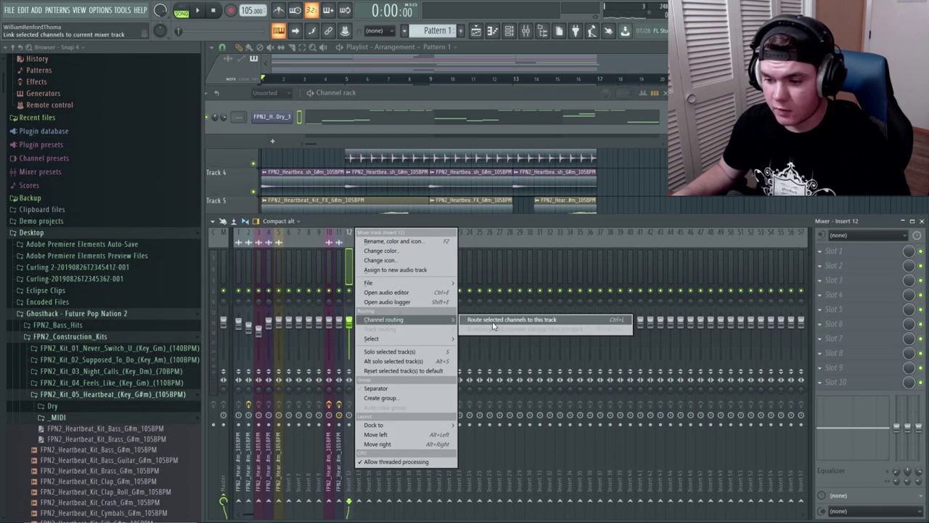
pyautogui.click(493, 324)
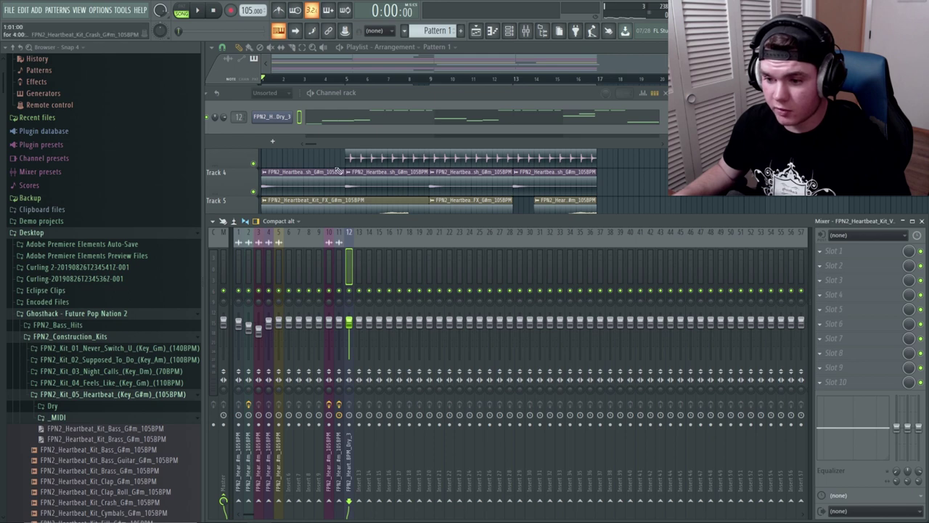
pyautogui.press('space')
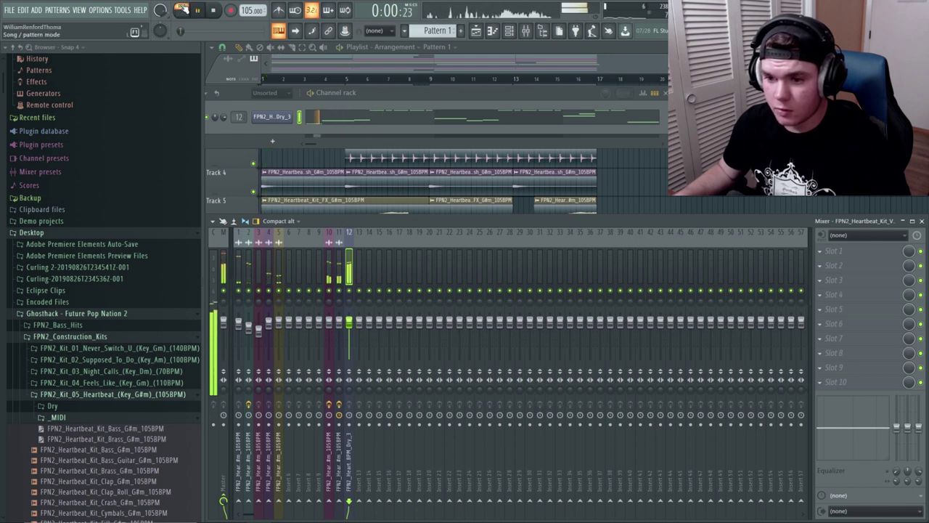
# - Load Fruity parametric EQ 2 into the vocal insert's first slot and listen
pyautogui.click(849, 252)
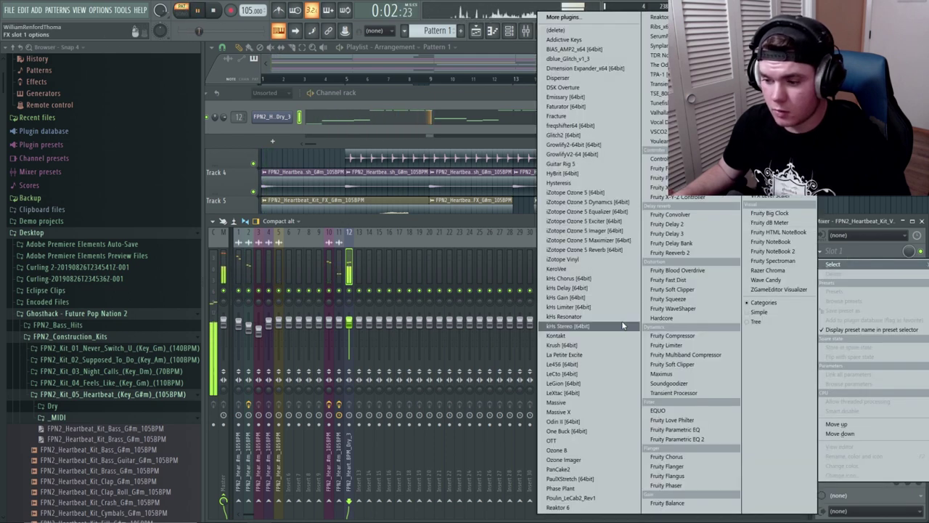
pyautogui.click(686, 436)
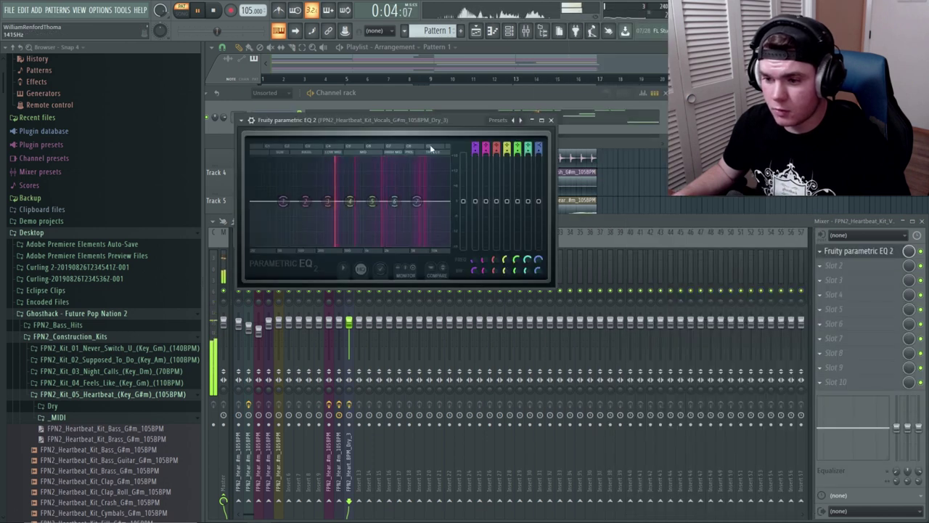
pyautogui.press('space')
pyautogui.press('space')
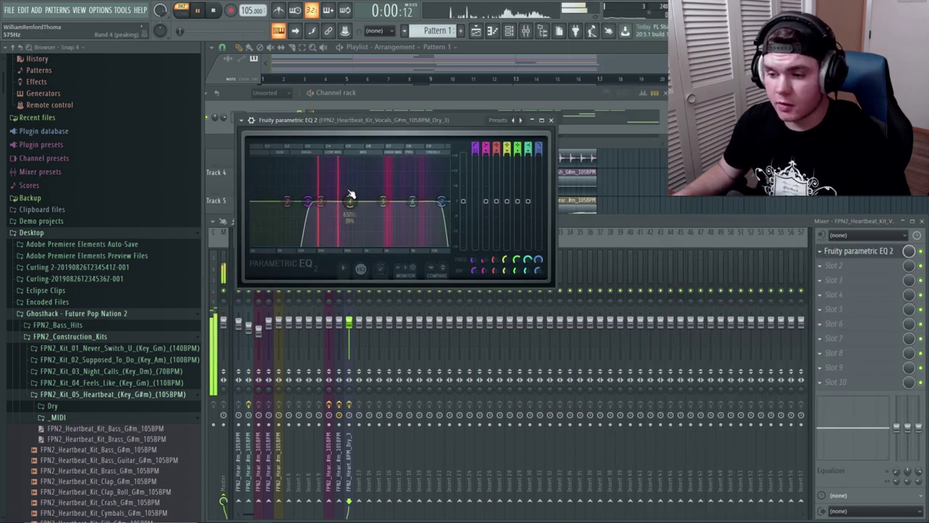
pyautogui.press('space')
# - Add OTT in the next slot and lower Depth to 55% and Time to 379%
pyautogui.click(844, 252)
pyautogui.click(835, 266)
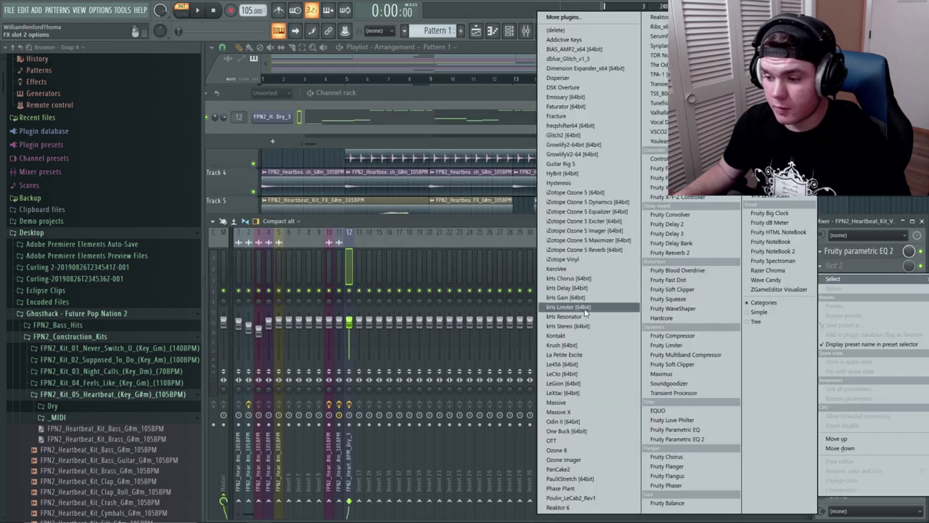
pyautogui.click(565, 440)
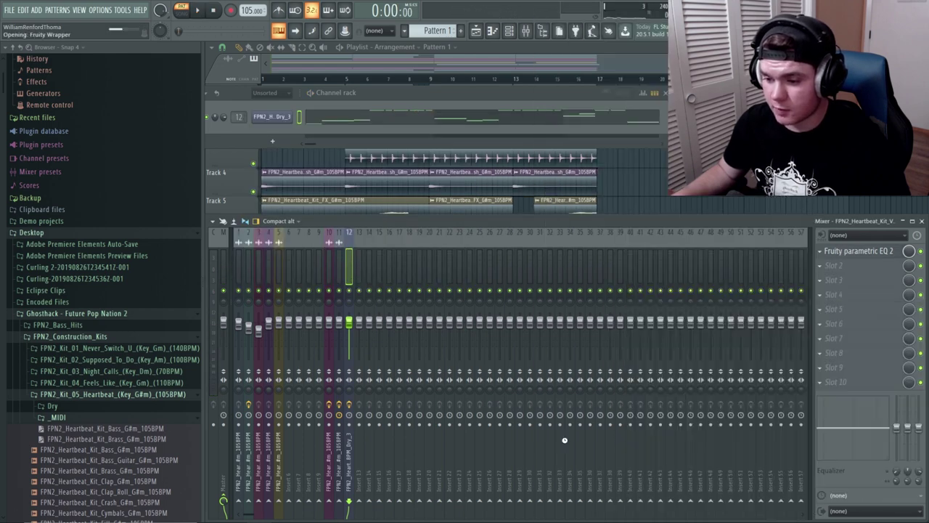
pyautogui.press('space')
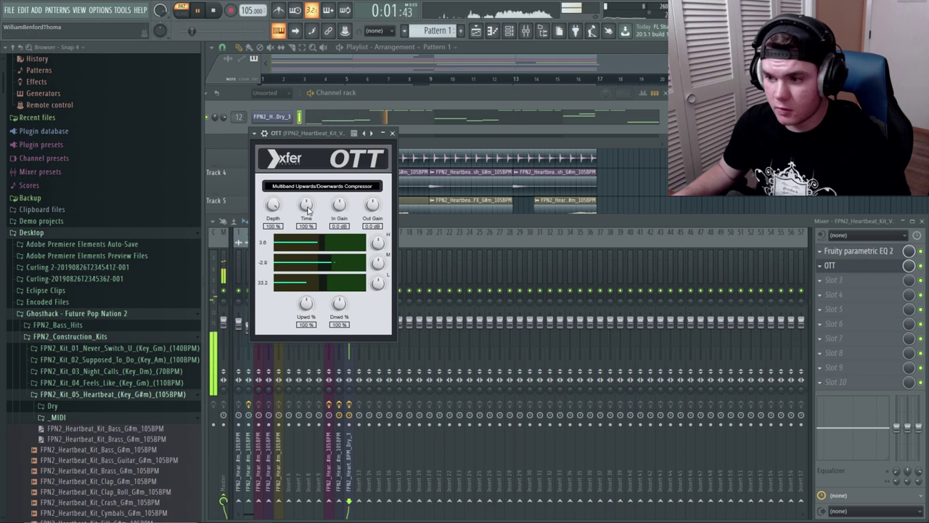
pyautogui.moveTo(307, 205); pyautogui.dragTo(306, 218)
pyautogui.moveTo(273, 205); pyautogui.dragTo(273, 225)
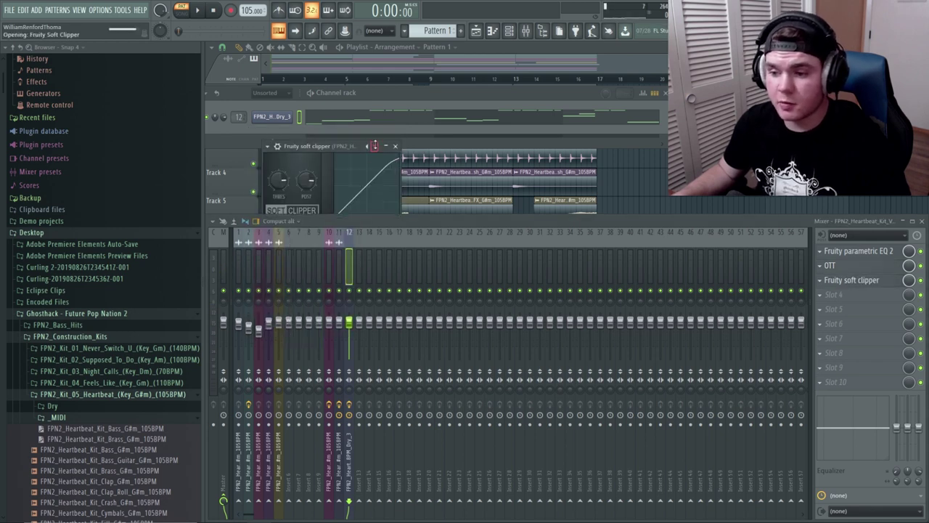
# - Play the vocal through the soft clipper and bring the OTT window back up
pyautogui.press('space')
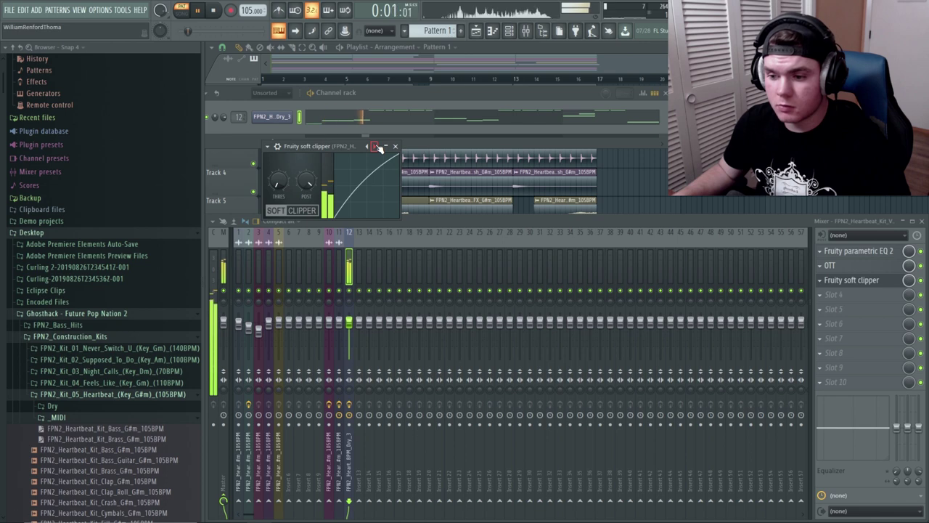
pyautogui.click(843, 267)
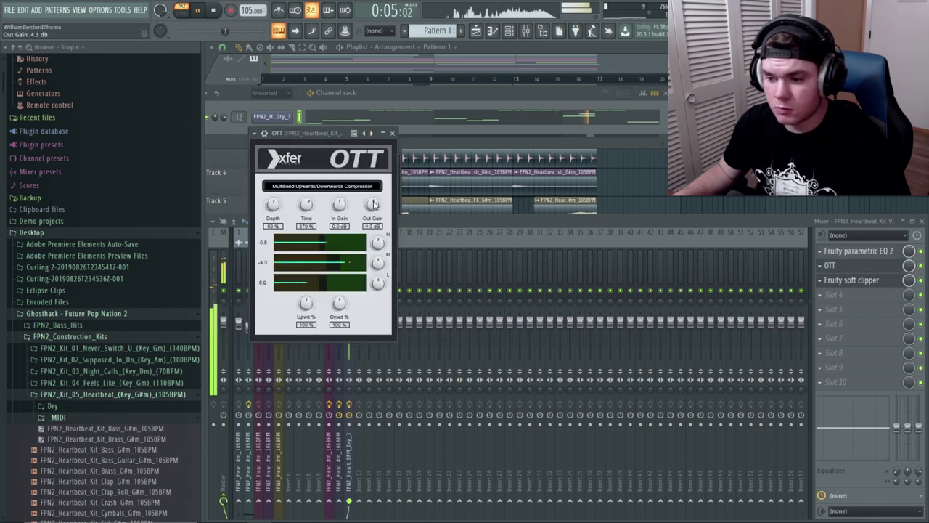
pyautogui.moveTo(338, 144); pyautogui.dragTo(392, 243)
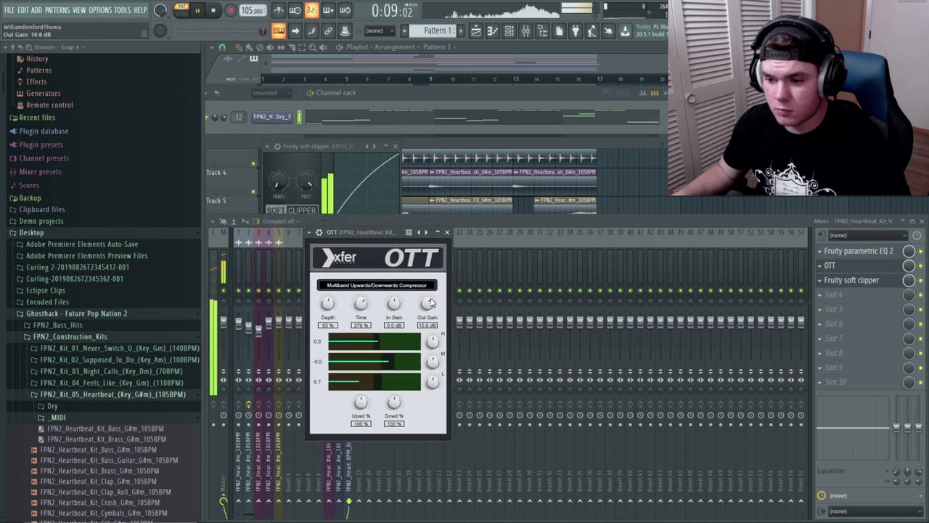
# - Add a second Fruity parametric EQ 2, raising the high-pass and boosting highs around 7550 Hz
pyautogui.click(834, 294)
pyautogui.click(675, 441)
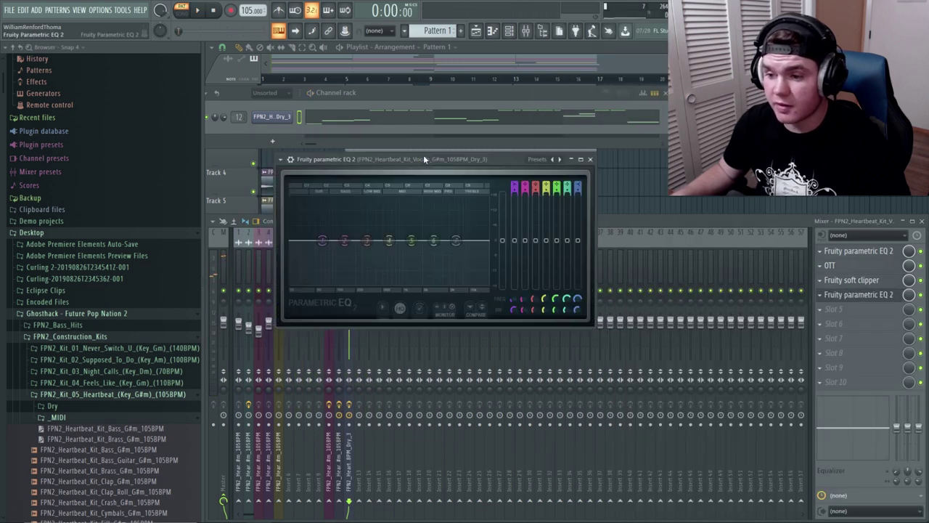
pyautogui.click(538, 159)
pyautogui.click(559, 218)
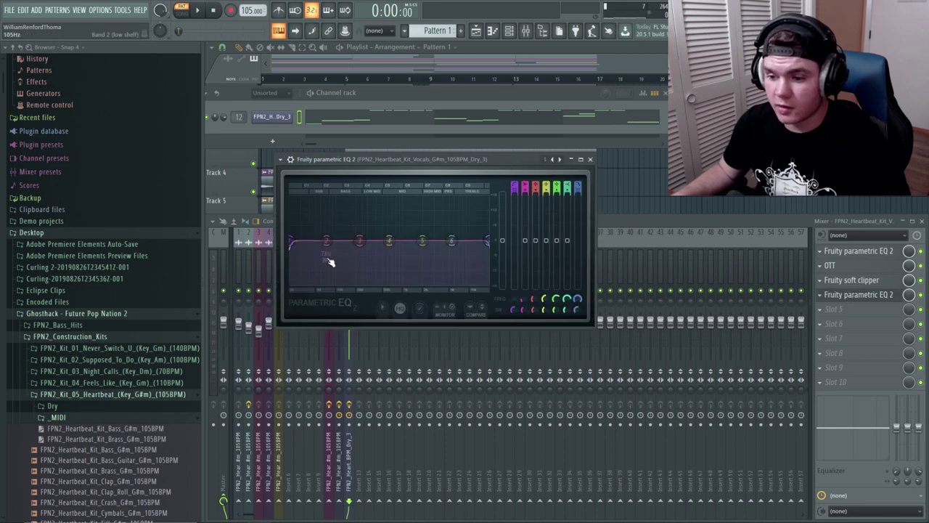
pyautogui.click(617, 231)
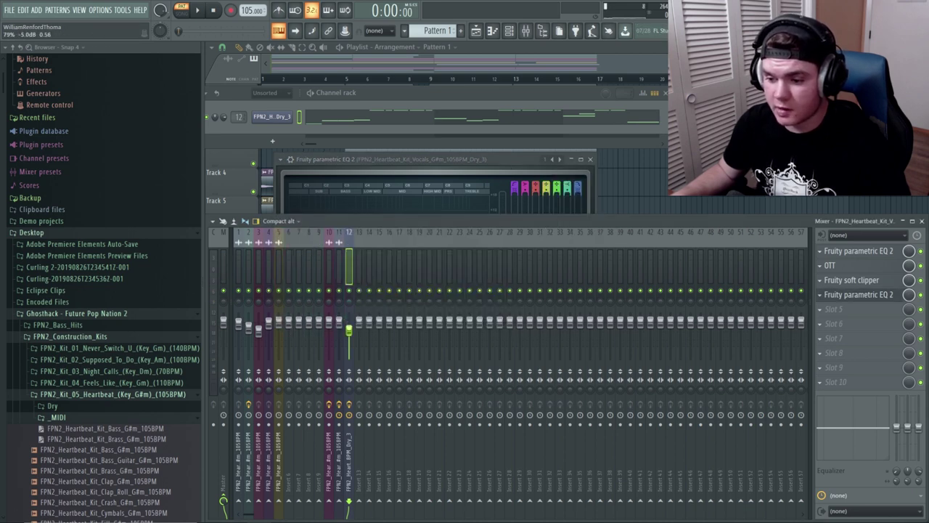
pyautogui.press('space')
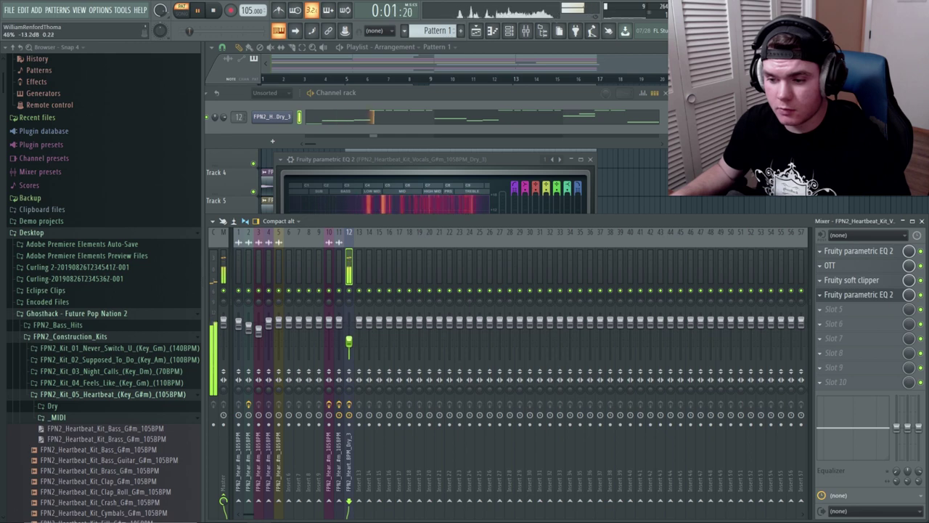
pyautogui.click(397, 166)
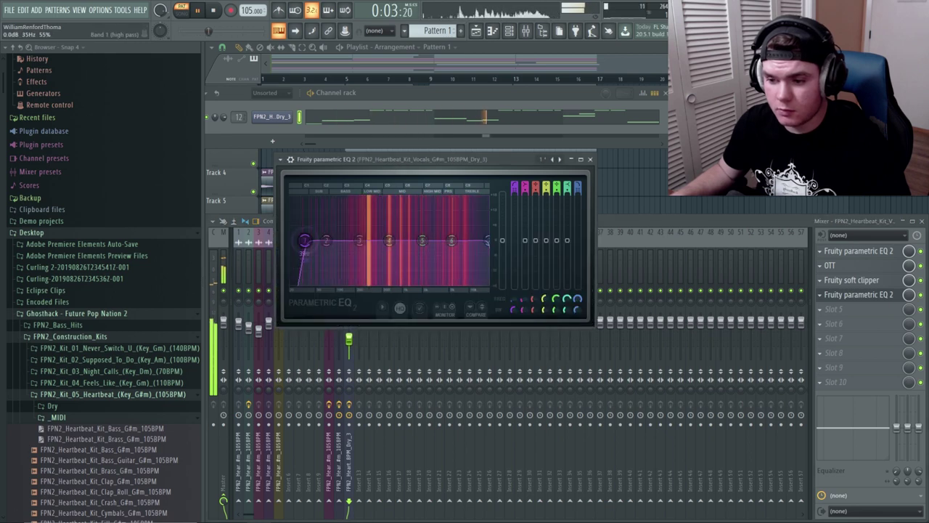
pyautogui.moveTo(316, 244); pyautogui.dragTo(345, 240)
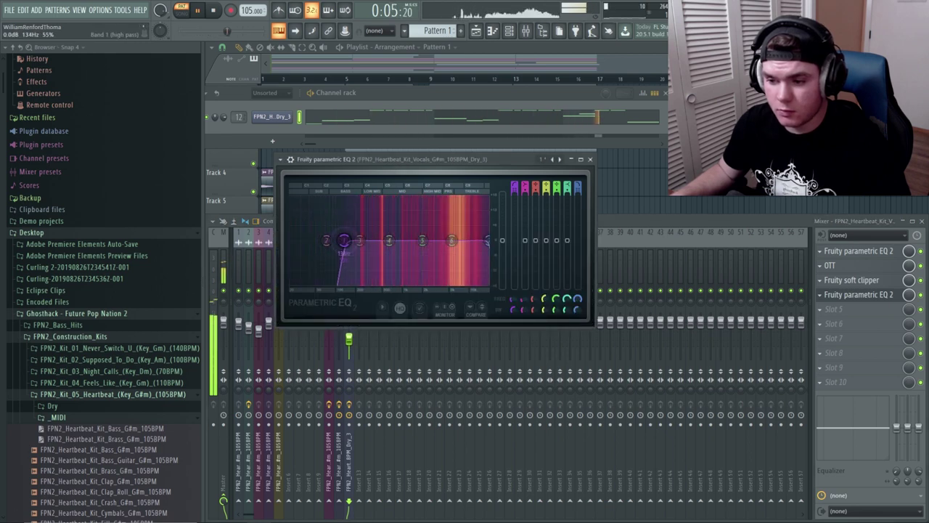
pyautogui.moveTo(418, 244); pyautogui.dragTo(451, 245)
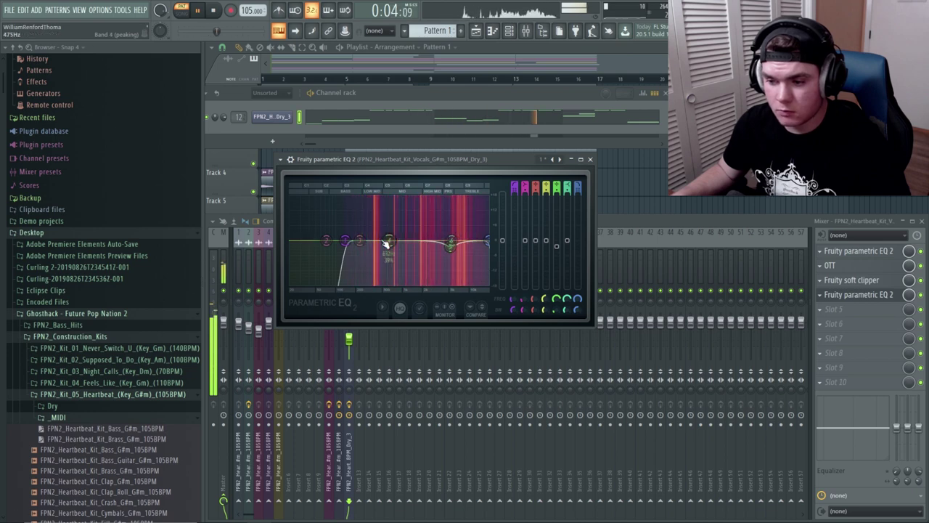
pyautogui.press('space')
# - Load Maximus onto vocal insert 12 after the EQ
pyautogui.click(827, 296)
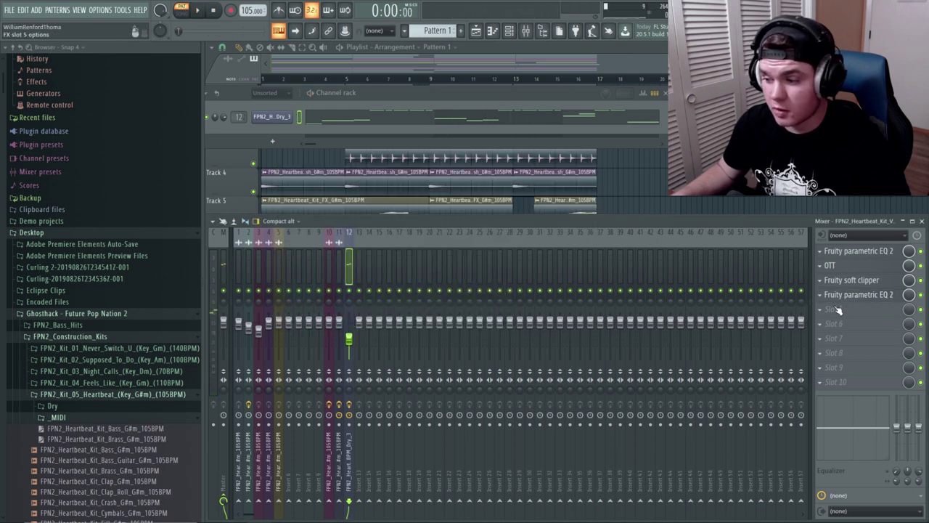
pyautogui.click(839, 310)
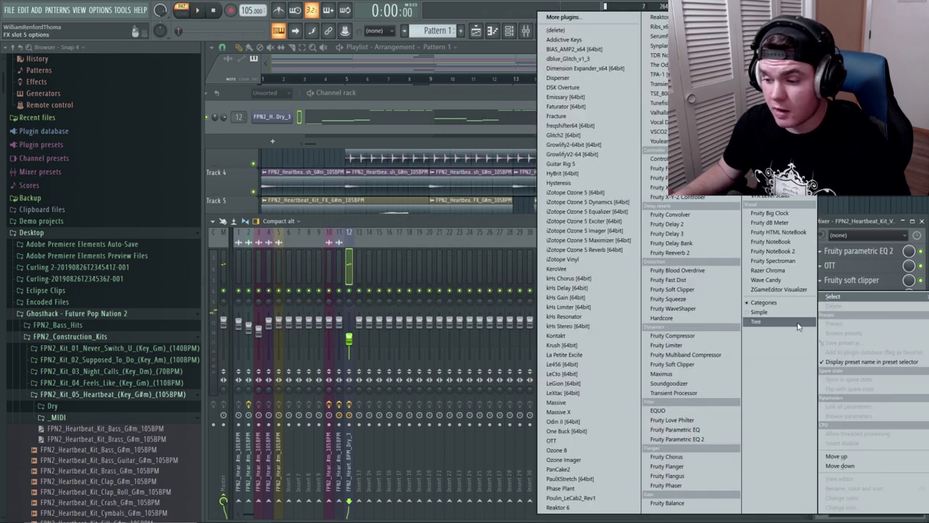
pyautogui.click(672, 373)
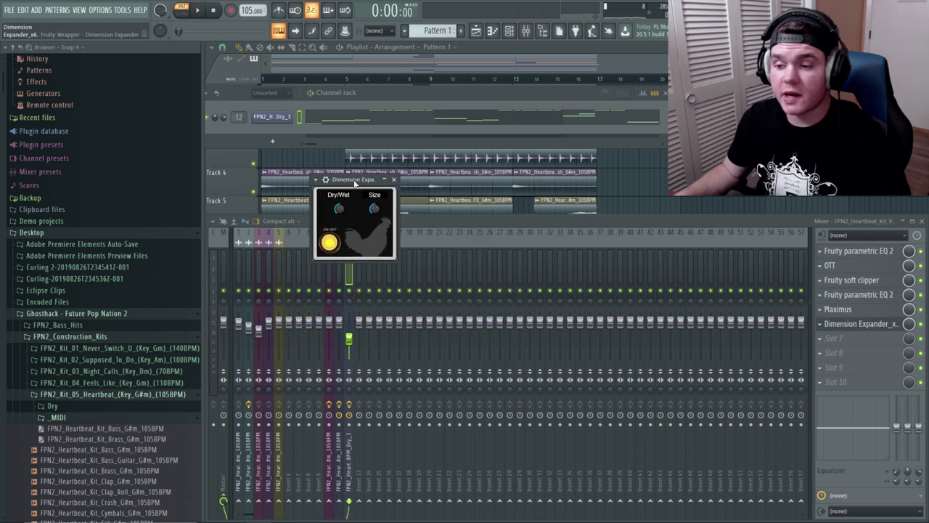
# - Add Dimension Expander to the vocal insert and audition the widening
pyautogui.moveTo(355, 191); pyautogui.dragTo(360, 166)
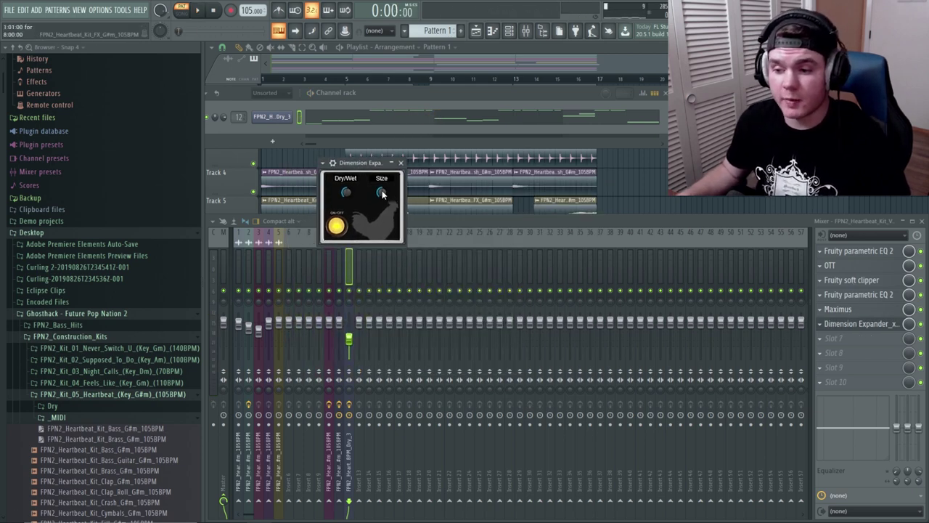
pyautogui.press('space')
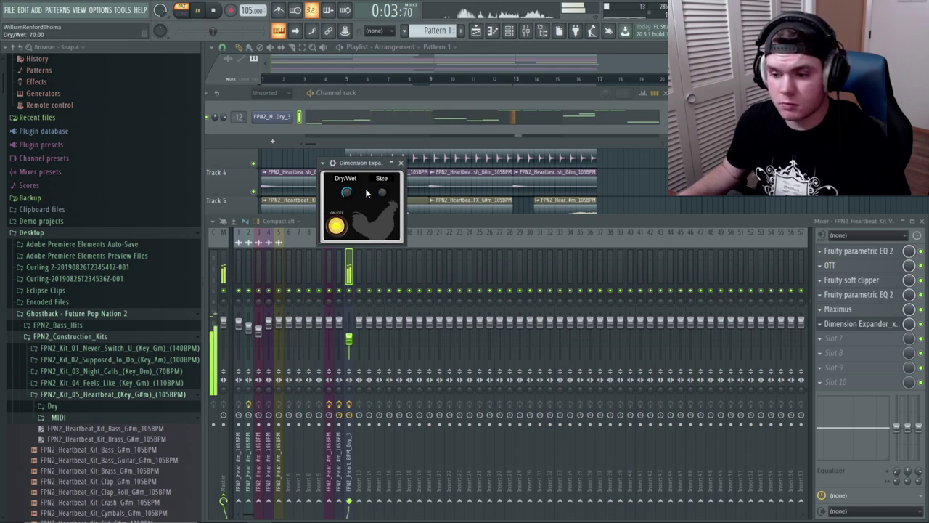
pyautogui.press('space')
pyautogui.click(392, 163)
pyautogui.click(404, 165)
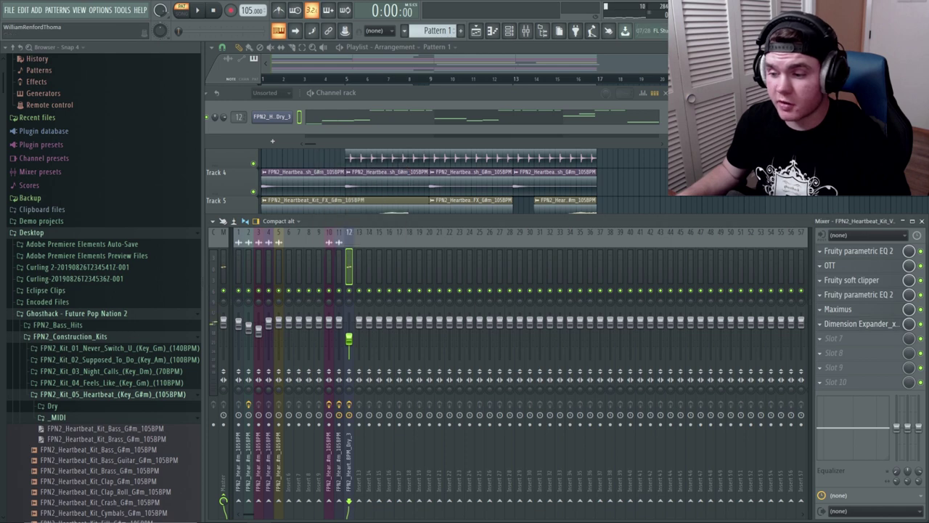
# - Finish the vocal chain with Fruity Reeverb 2, audition it, and switch to song mode
pyautogui.click(836, 339)
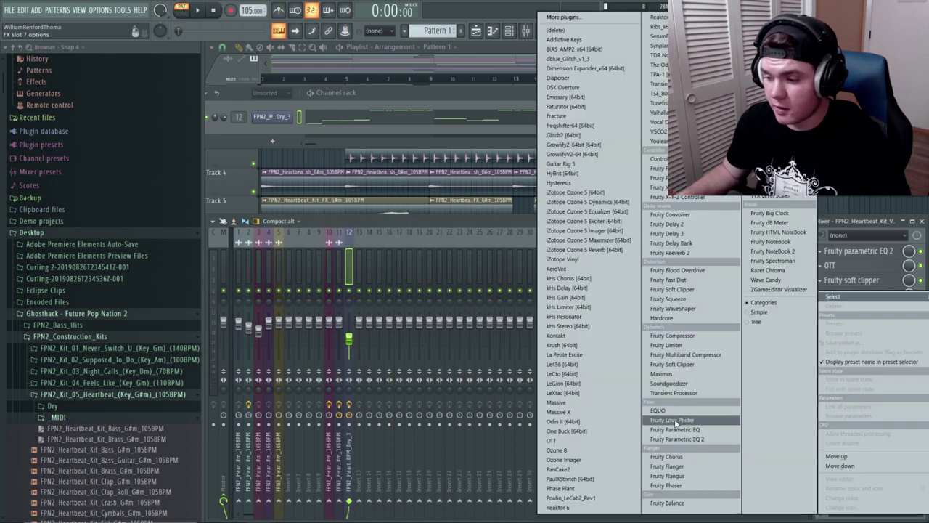
pyautogui.click(687, 254)
pyautogui.press('space')
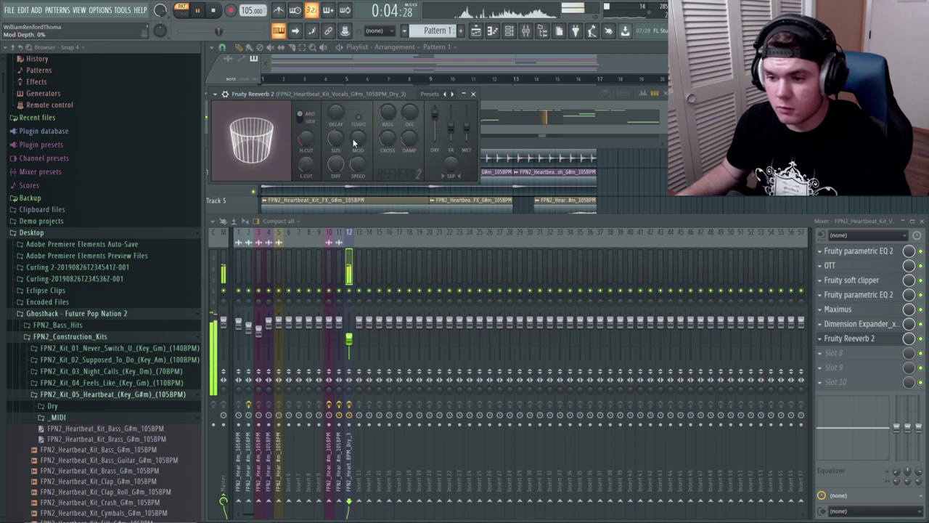
pyautogui.click(849, 338)
pyautogui.press('l')
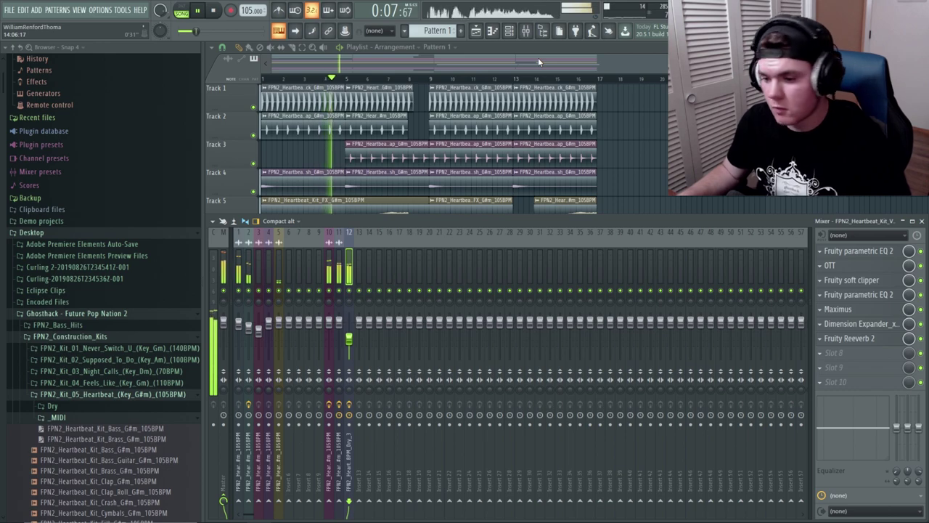
# - Place the Heartbeat Fill clip on Track 11 just before bar 9 and audition it
pyautogui.press('space')
pyautogui.press('F9')
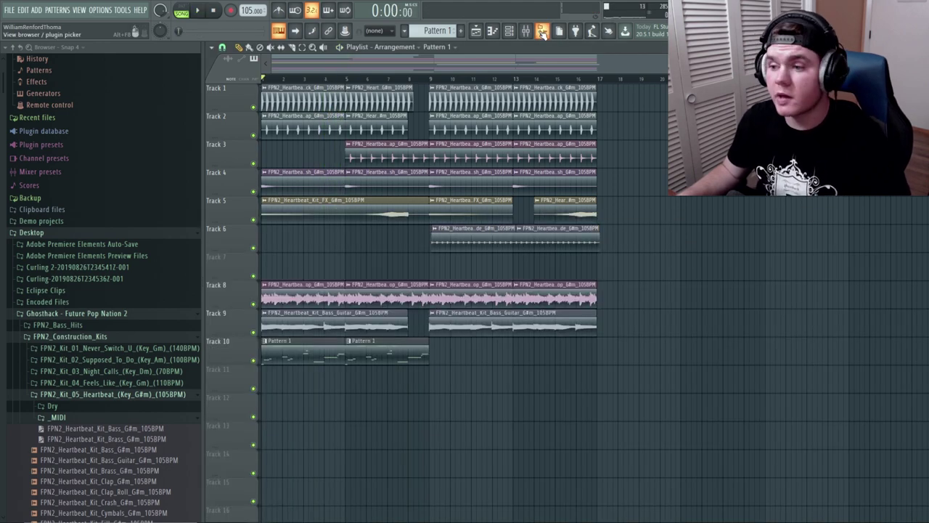
pyautogui.click(527, 33)
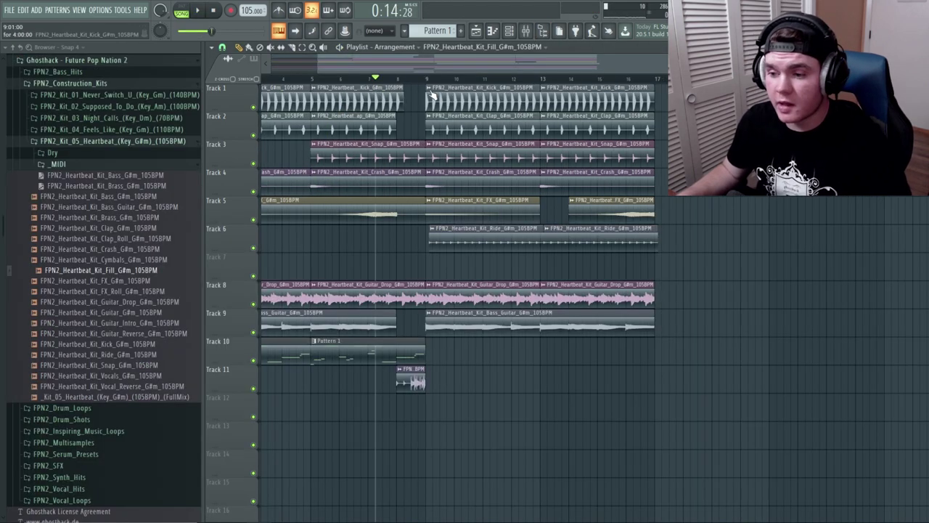
pyautogui.press('space')
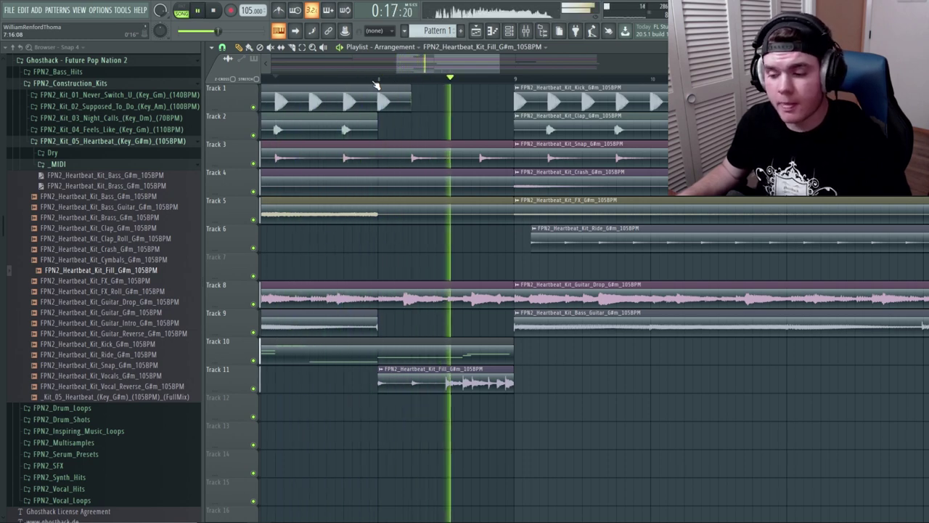
pyautogui.press('space')
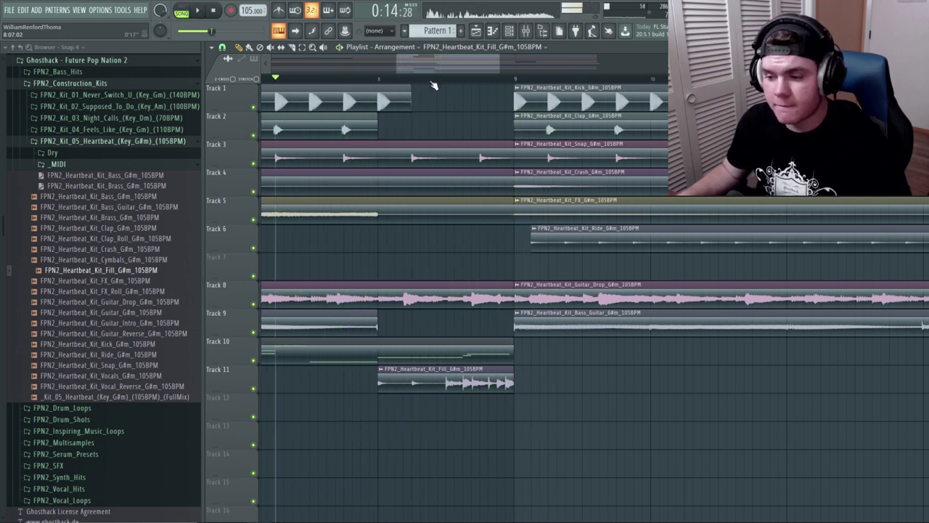
# - Pick free mixer insert 13 for routing the fill channel
pyautogui.scroll(-4, 432, 78)
pyautogui.scroll(4, 432, 80)
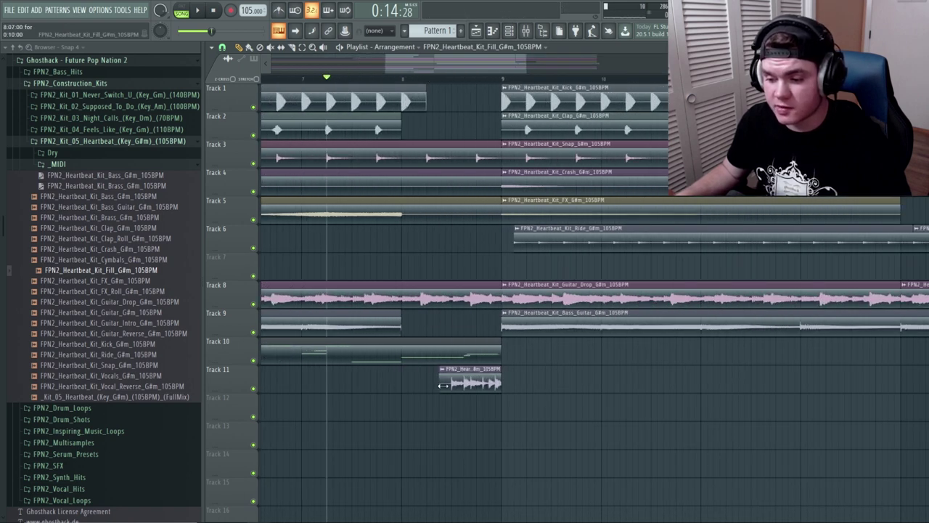
pyautogui.scroll(-5, 496, 82)
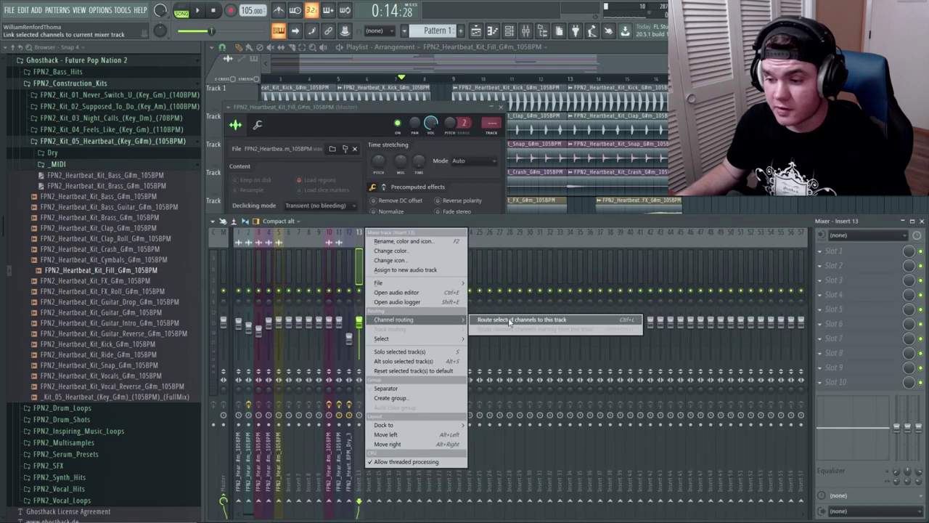
pyautogui.click(510, 322)
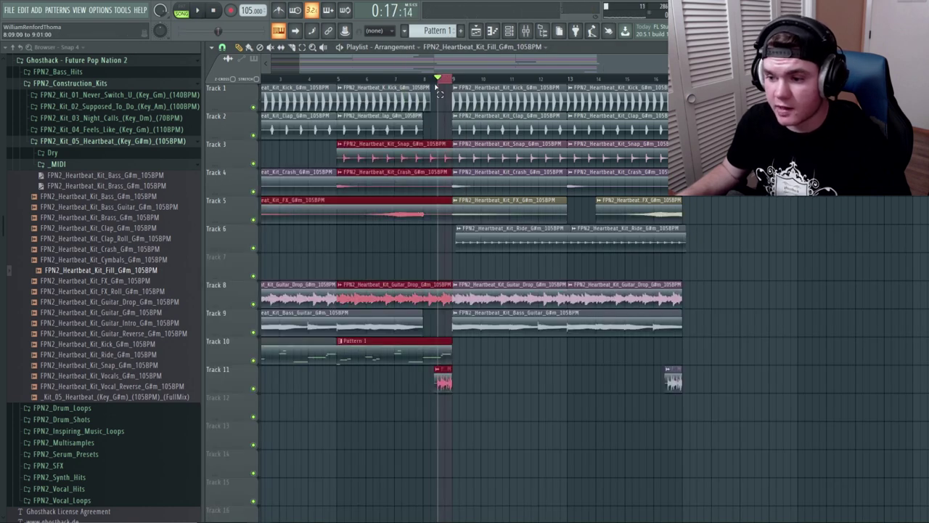
# - Add Parametric EQ 2 to the fill's insert, boosting highs, raising a mid band and lifting the low cut
pyautogui.press('space')
pyautogui.press('F9')
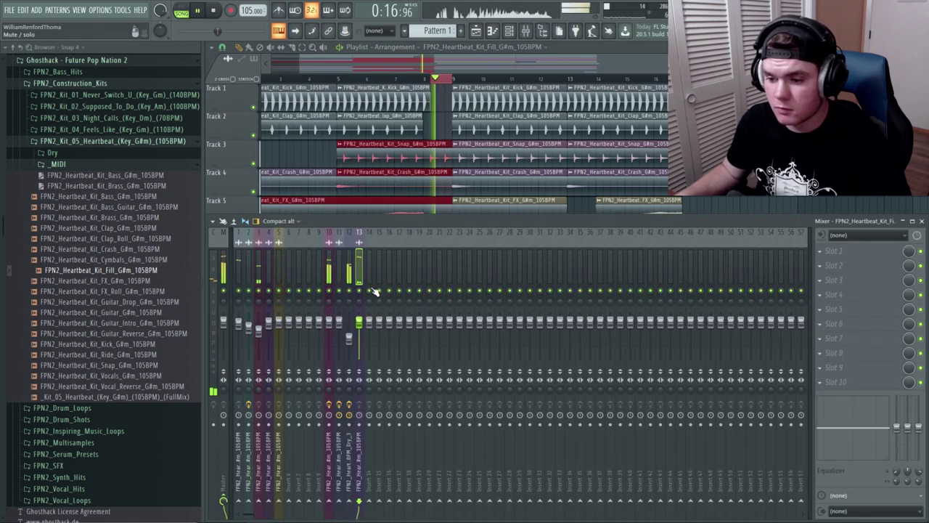
pyautogui.click(859, 250)
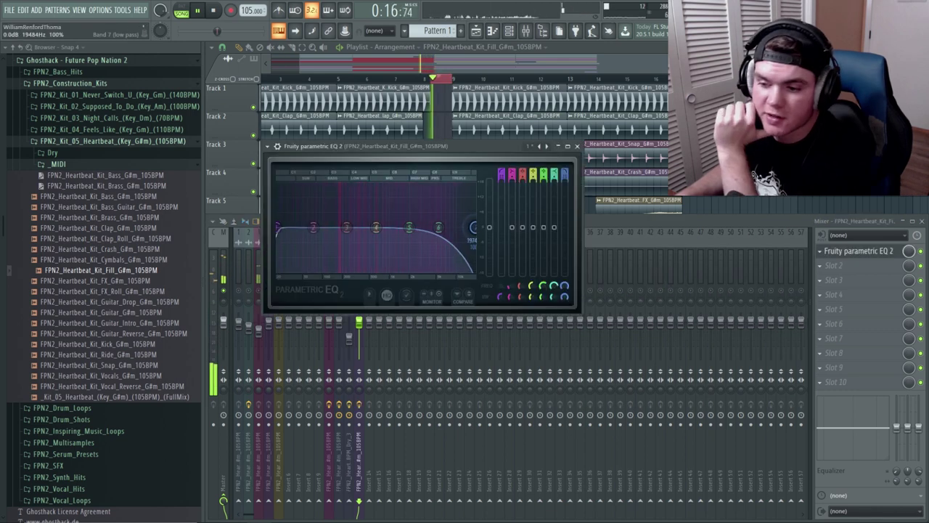
pyautogui.moveTo(408, 227); pyautogui.dragTo(375, 194)
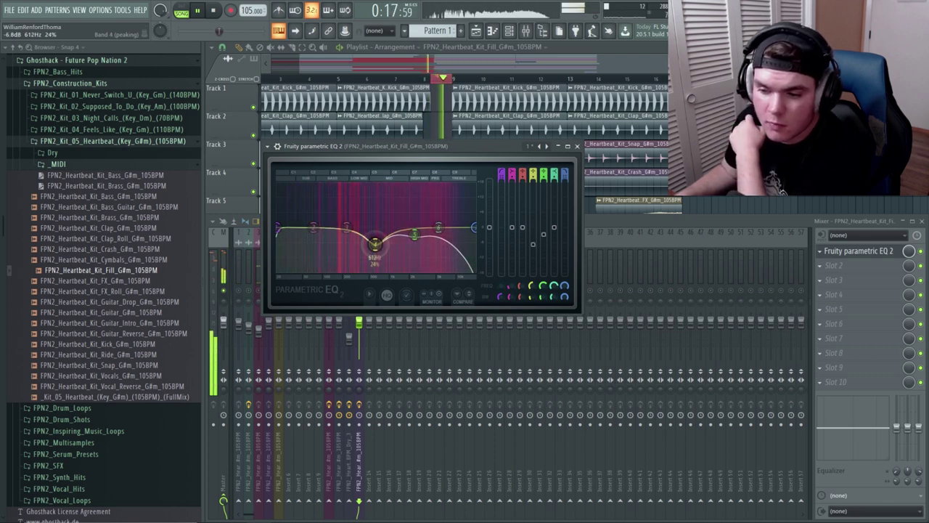
pyautogui.moveTo(375, 243); pyautogui.dragTo(382, 233)
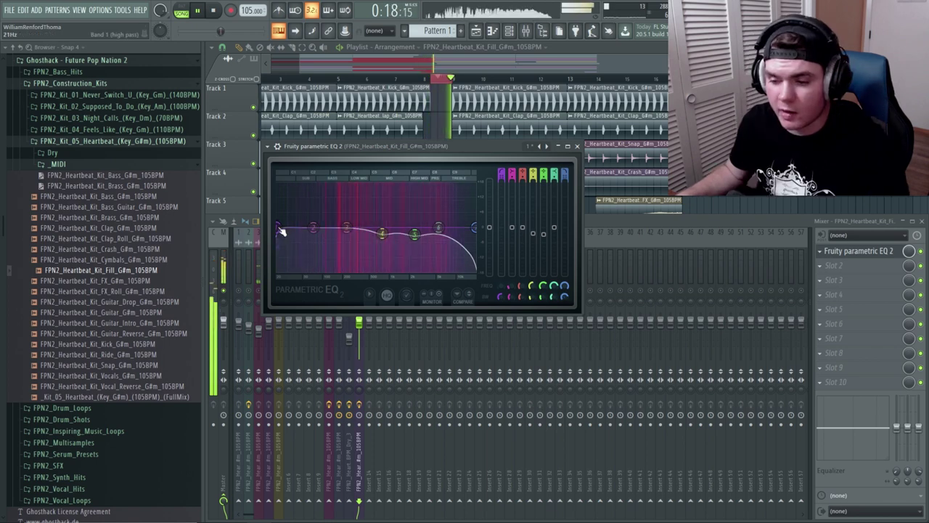
pyautogui.moveTo(294, 227); pyautogui.dragTo(302, 227)
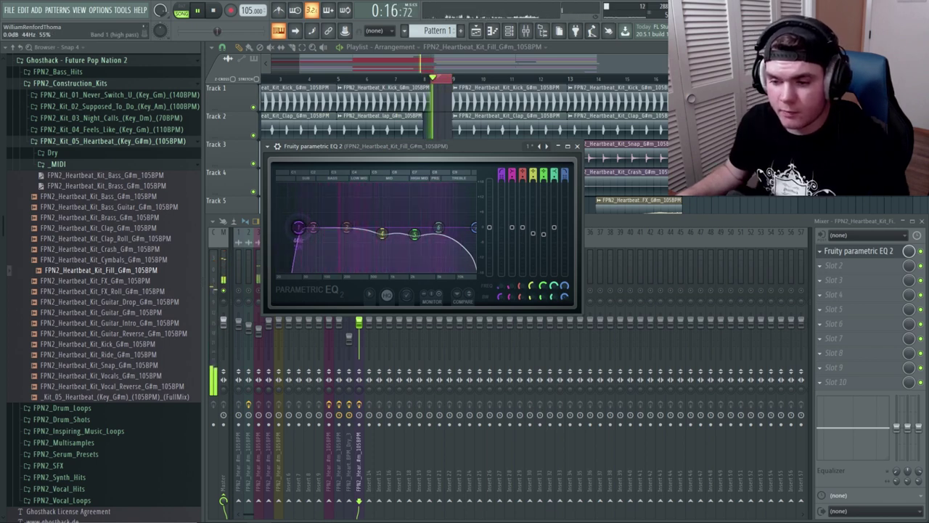
# - Add Fruity WaveShaper to the fill's insert with a steep saturating curve
pyautogui.click(835, 265)
pyautogui.click(673, 308)
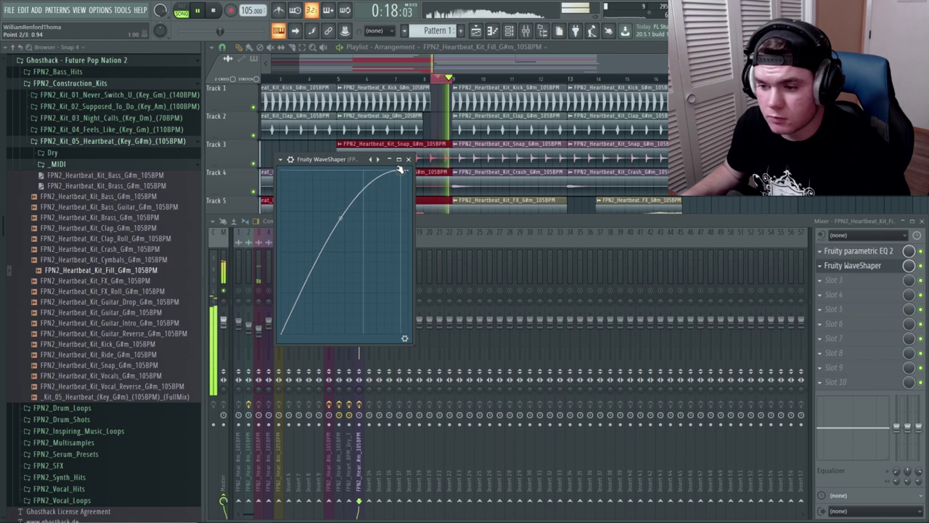
pyautogui.moveTo(356, 146); pyautogui.dragTo(316, 141)
# - Cut a dip around 745Hz in the fill's EQ while the song plays
pyautogui.click(859, 251)
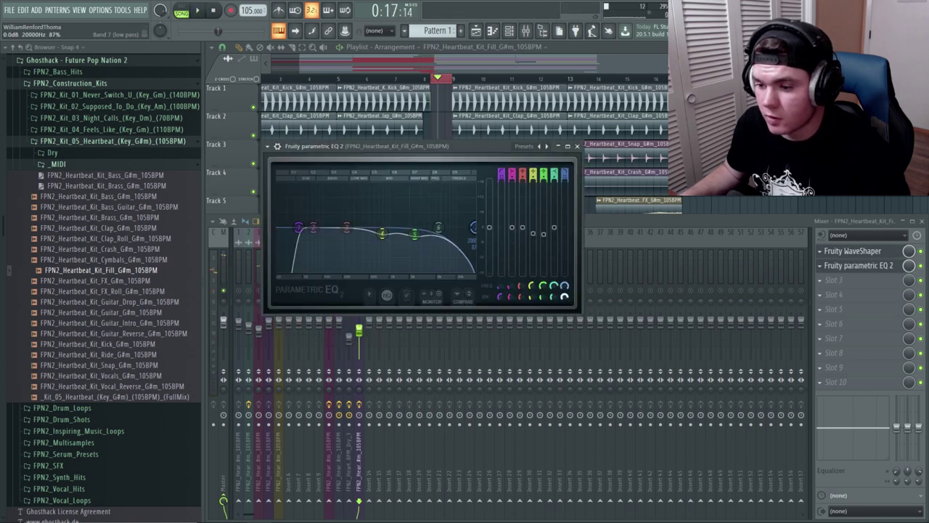
pyautogui.press('space')
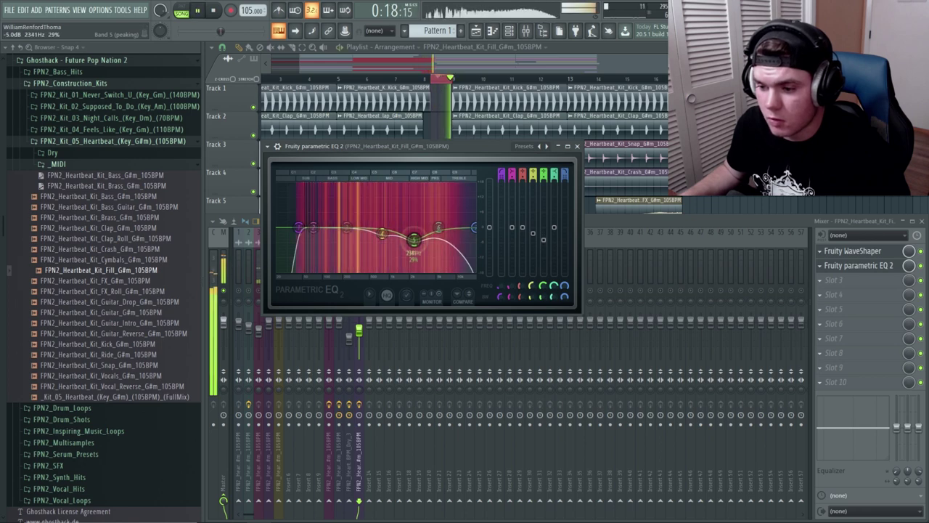
pyautogui.moveTo(382, 232); pyautogui.dragTo(348, 235)
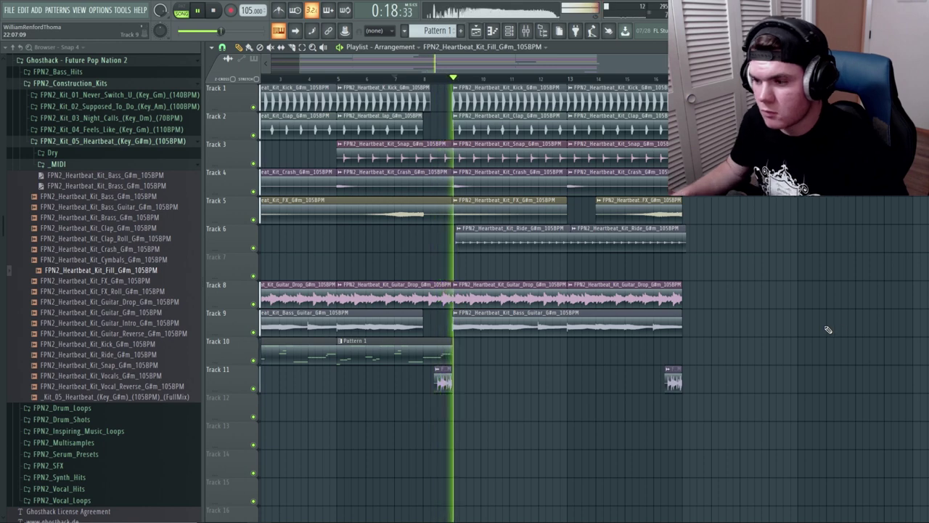
pyautogui.click(526, 31)
# - Try Brass clips on Track 12 at bars 9 and 13 and audition them
pyautogui.click(527, 30)
pyautogui.press('space')
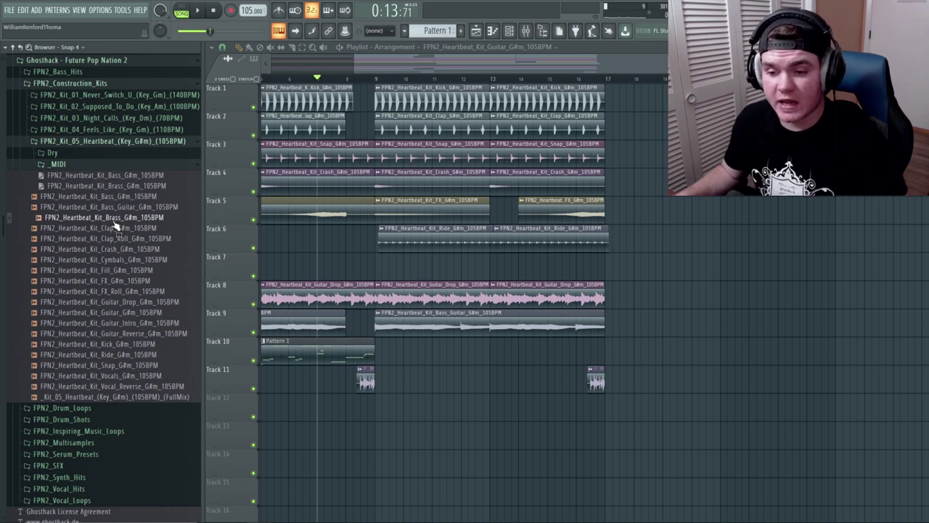
pyautogui.moveTo(114, 227); pyautogui.dragTo(447, 405)
pyautogui.click(522, 408)
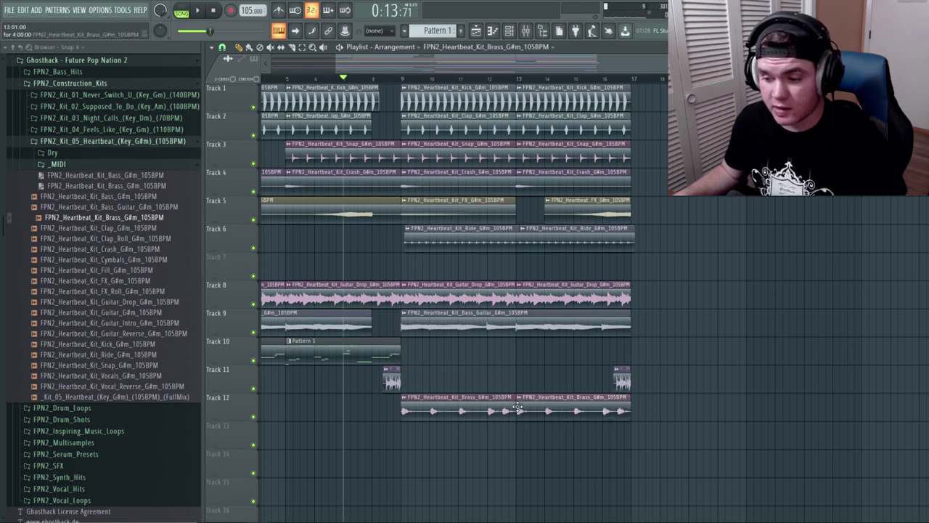
pyautogui.press('space')
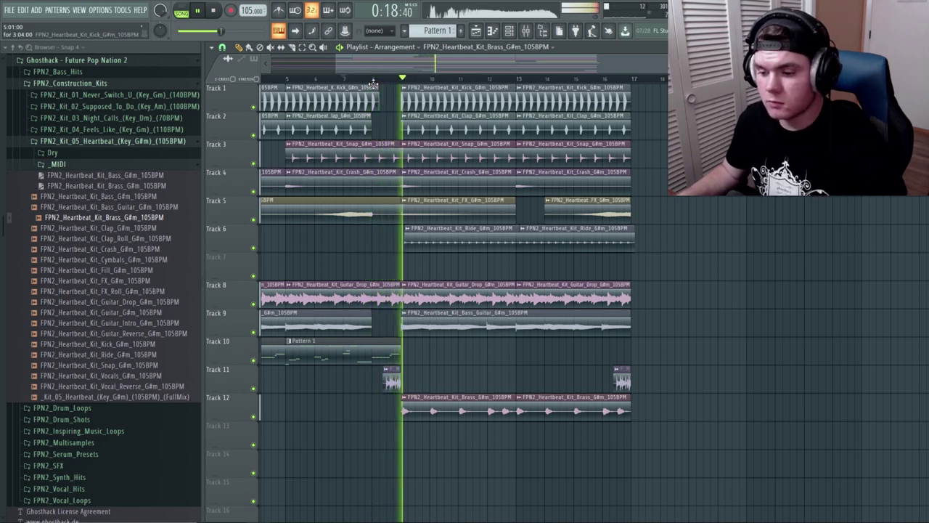
pyautogui.press('space')
# - Replace those clips with Brass_Dry from the Dry folder on Track 12 at bar 9
pyautogui.click(465, 412)
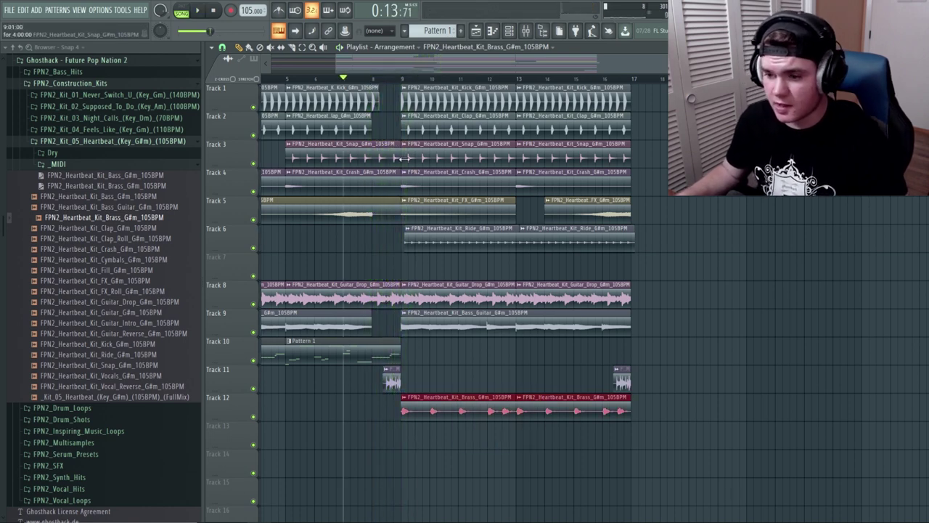
pyautogui.scroll(5, 412, 77)
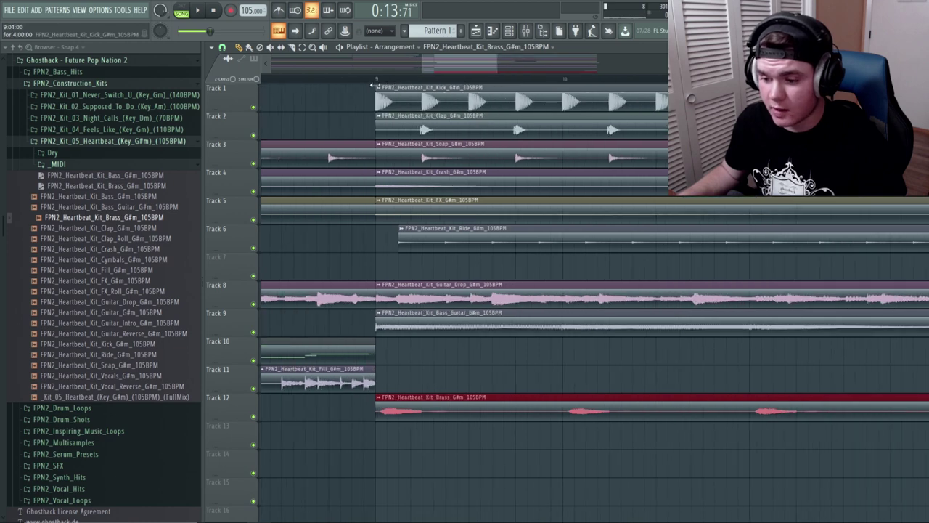
pyautogui.press('Delete')
pyautogui.scroll(-4, 383, 88)
pyautogui.click(56, 162)
pyautogui.click(52, 153)
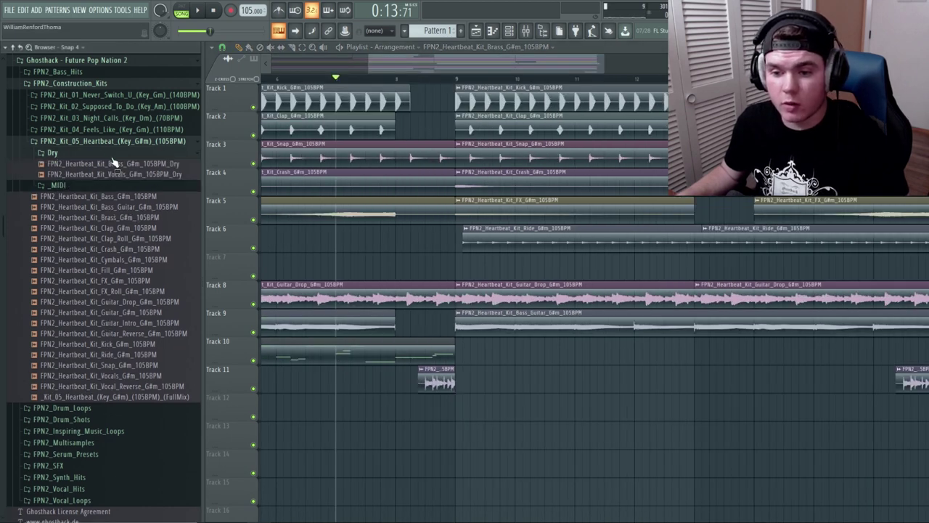
pyautogui.moveTo(98, 164); pyautogui.dragTo(469, 411)
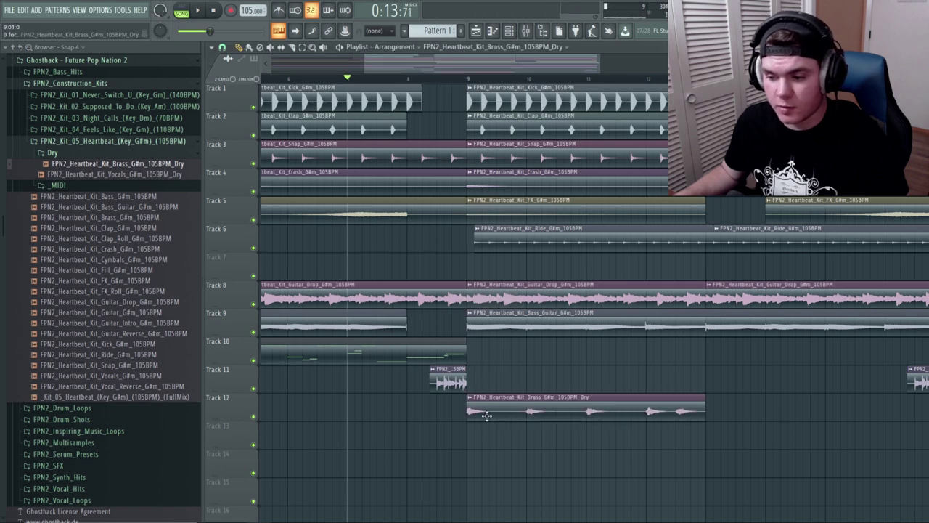
pyautogui.press('space')
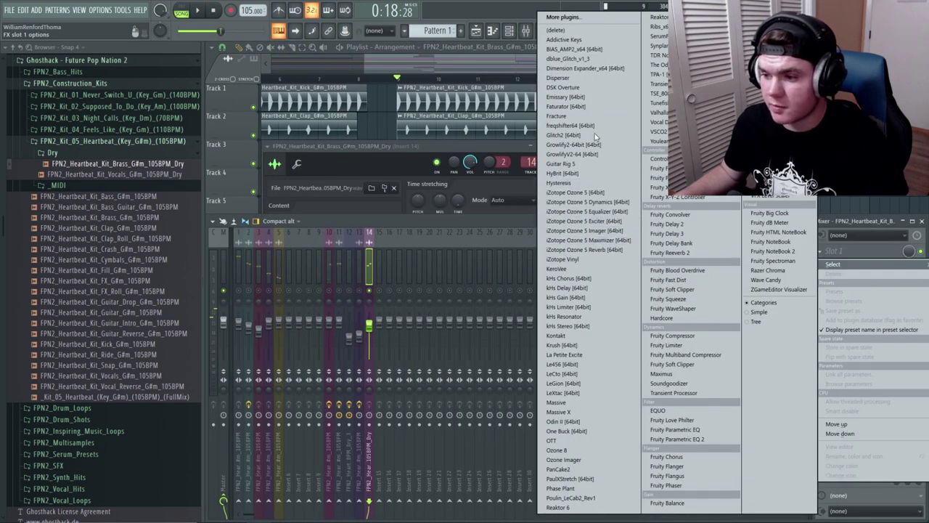
# - Add Dimension Expander and an EQ cutting the highs to brass insert 14
pyautogui.click(585, 67)
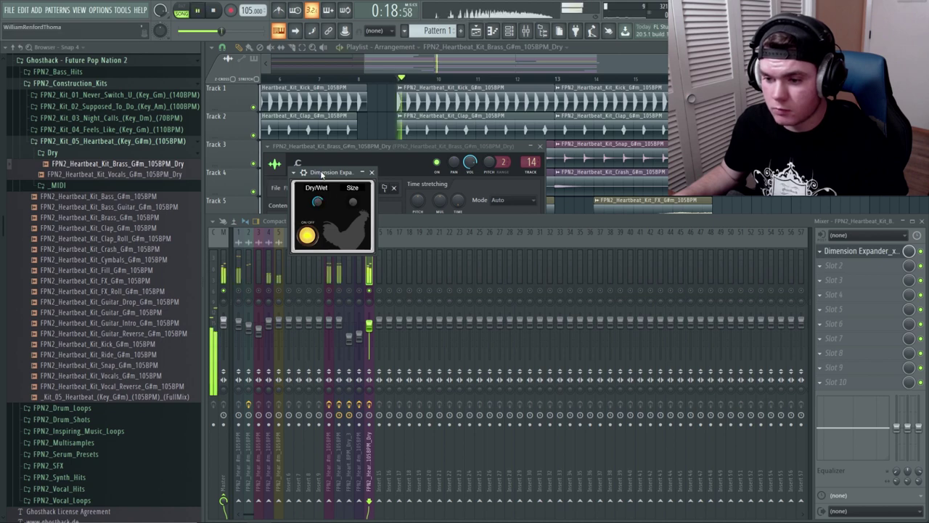
pyautogui.click(844, 253)
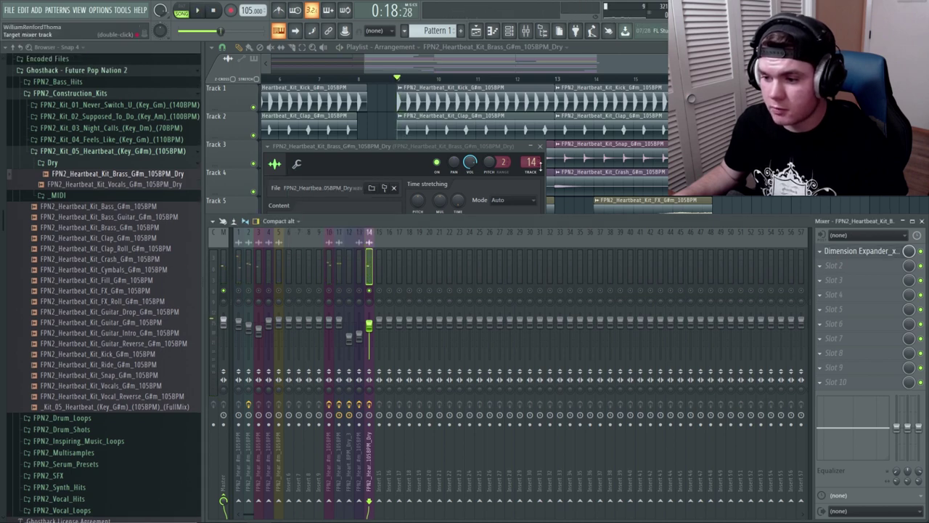
pyautogui.moveTo(486, 268); pyautogui.dragTo(518, 314)
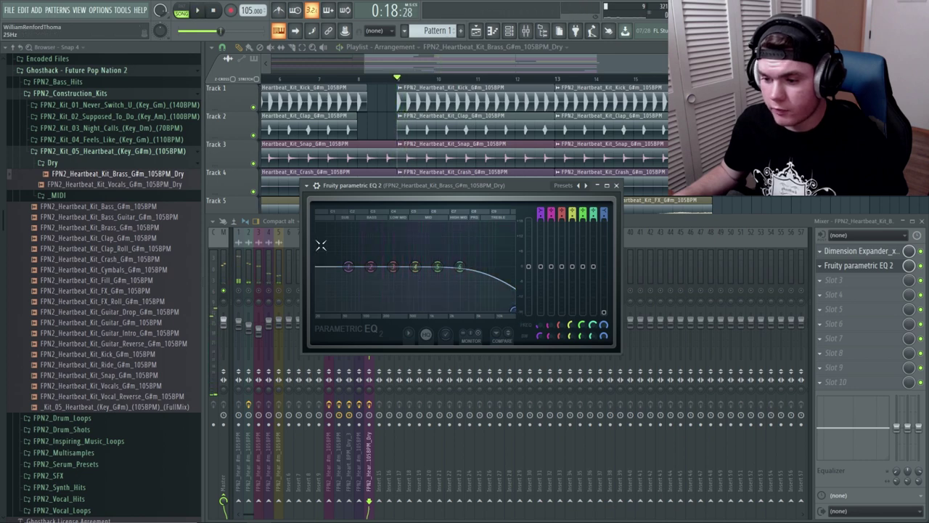
# - Add Fruity Reeverb 2 in slot 3 of the brass insert and audition it
pyautogui.click(857, 266)
pyautogui.click(834, 280)
pyautogui.moveTo(833, 294)
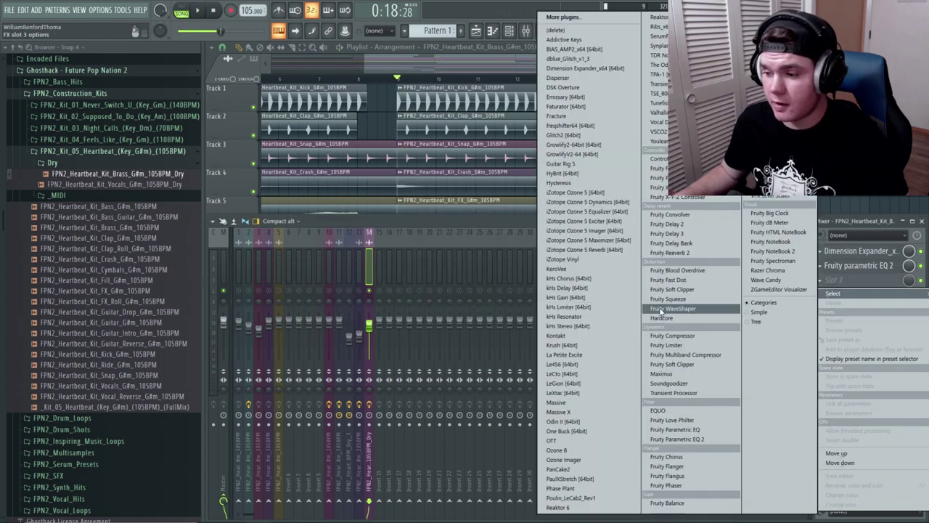
pyautogui.click(671, 252)
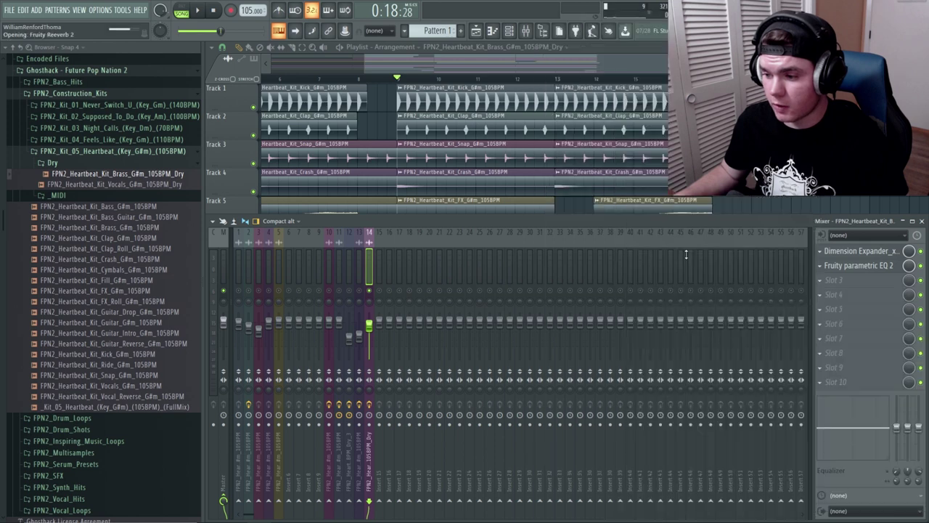
pyautogui.press('space')
pyautogui.press('space')
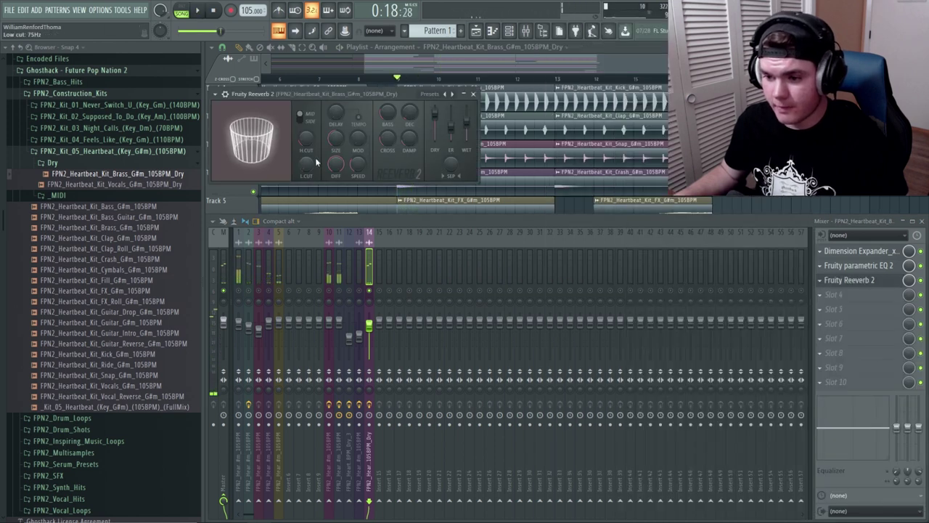
pyautogui.press('space')
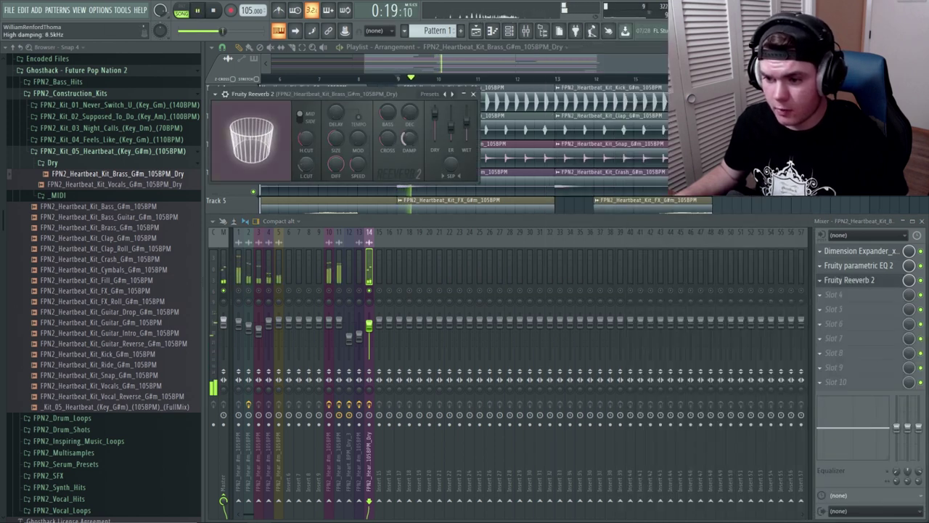
pyautogui.press('space')
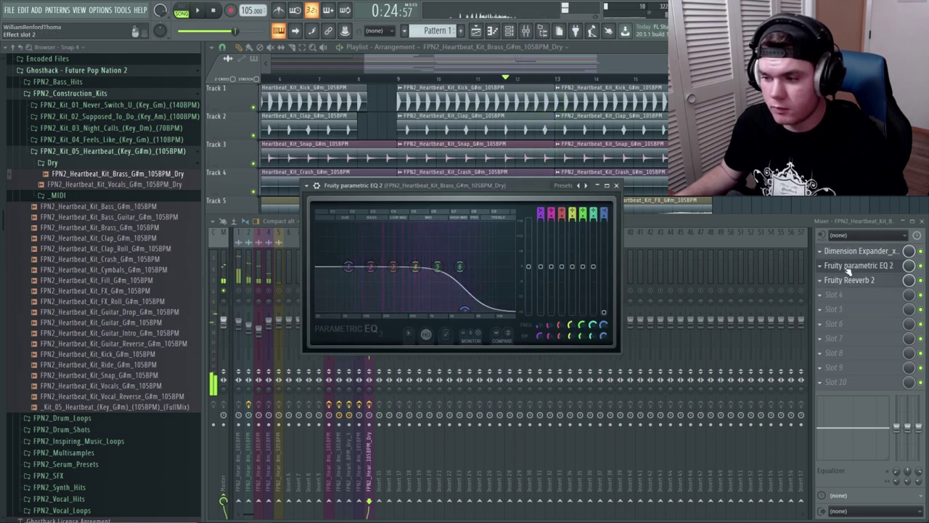
pyautogui.click(848, 266)
pyautogui.press('space')
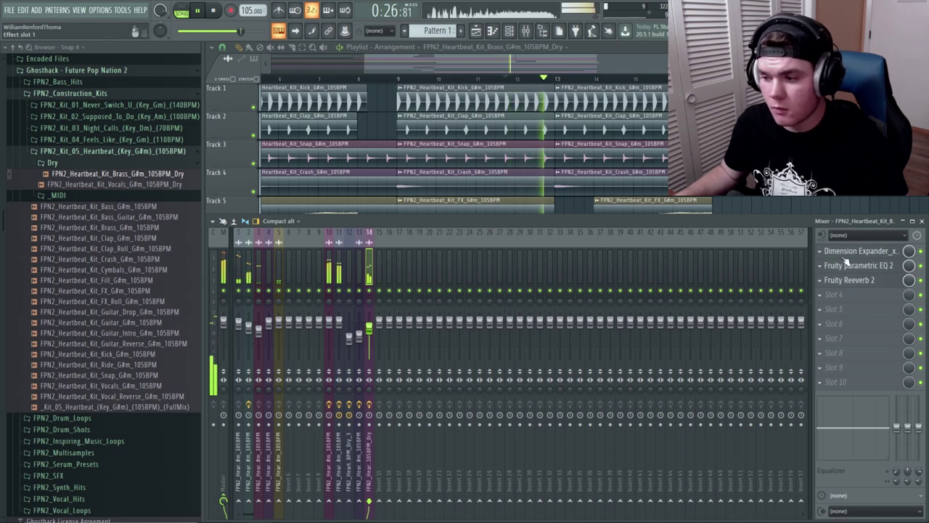
# - Load Fruity Delay 3 in the next brass slot and audition the delay
pyautogui.press('space')
pyautogui.click(833, 298)
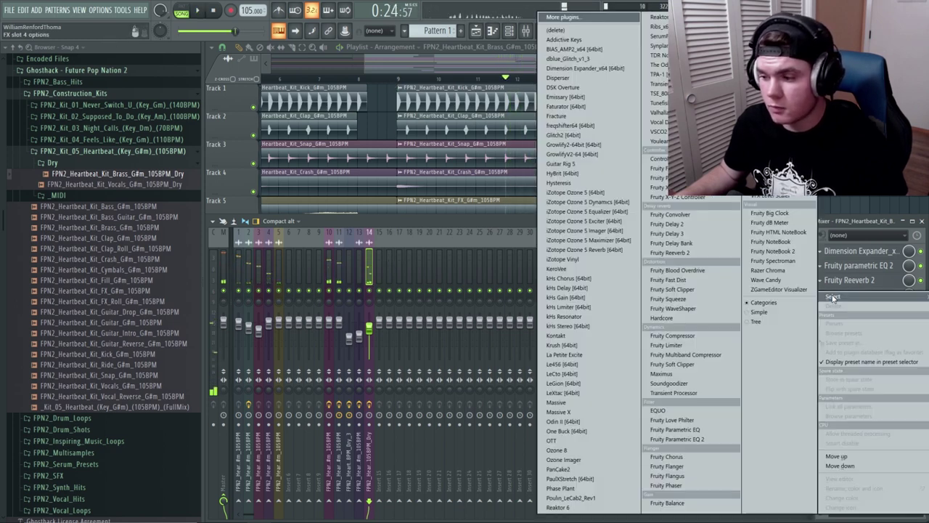
pyautogui.click(695, 235)
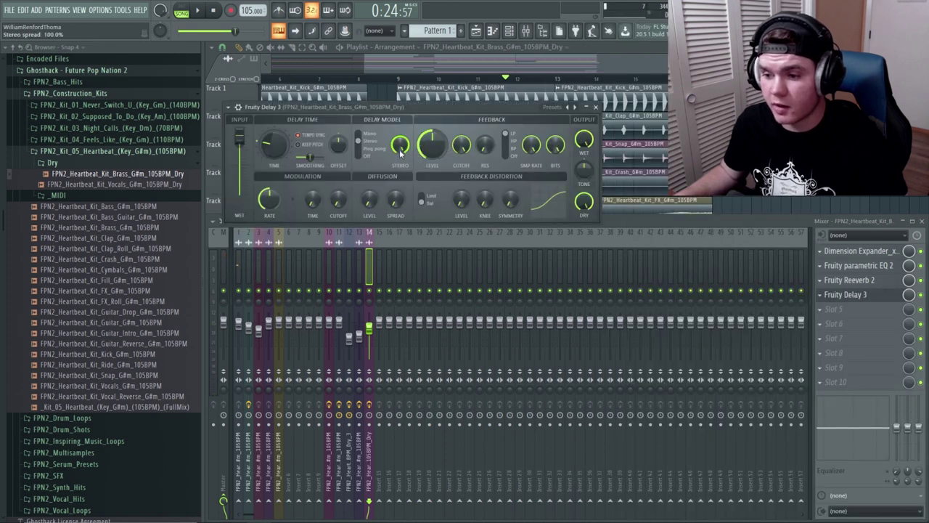
pyautogui.press('space')
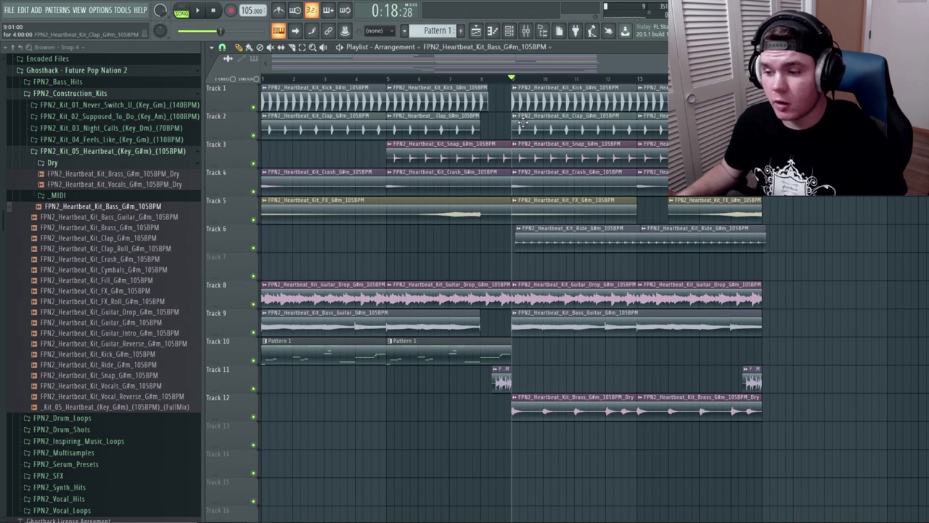
# - Place the Bass loop on Track 13 at bar 9 and audition it
pyautogui.press('space')
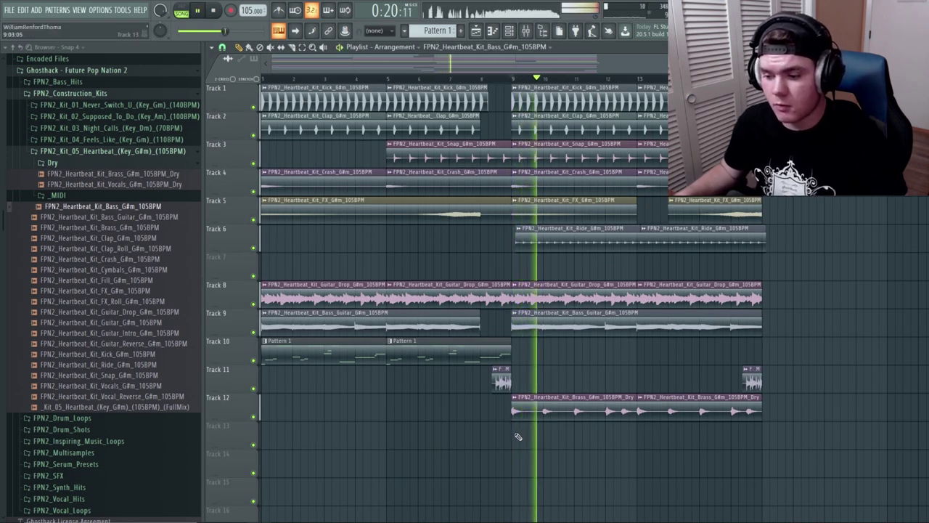
pyautogui.press('space')
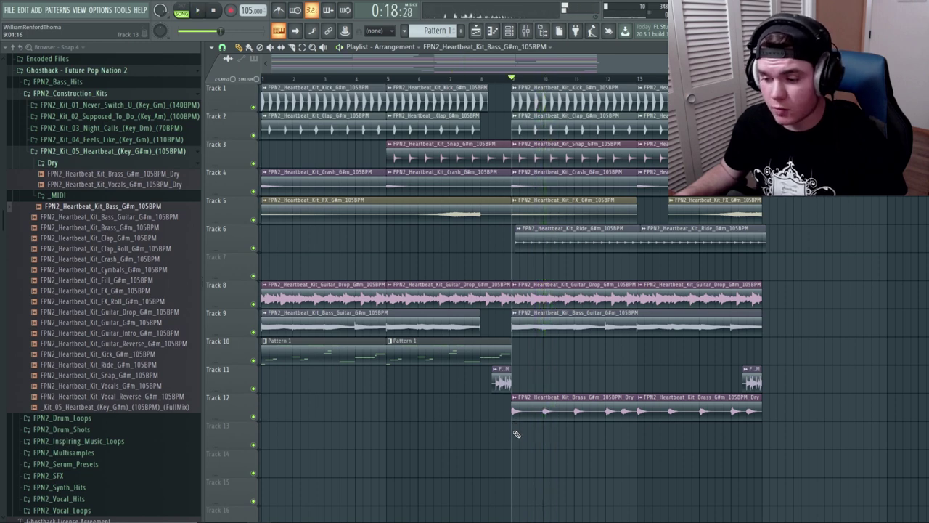
pyautogui.click(513, 430)
pyautogui.press('space')
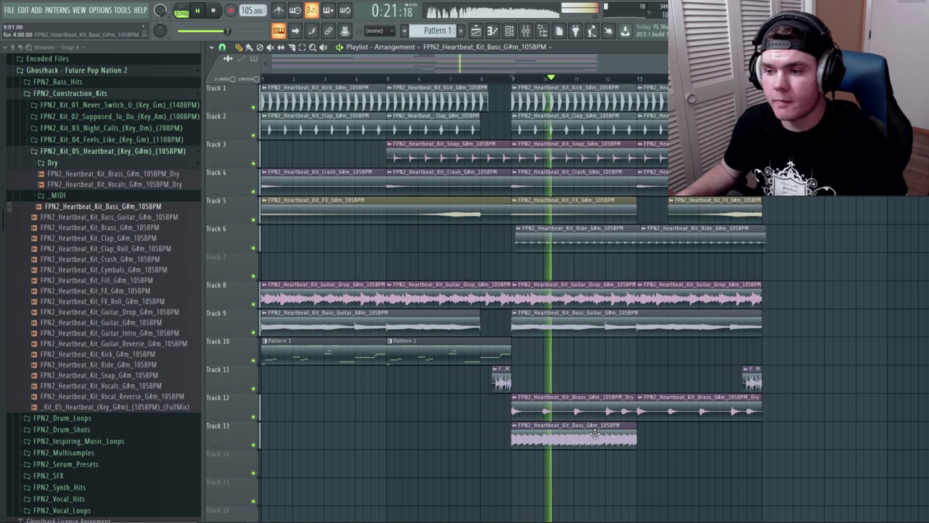
pyautogui.press('space')
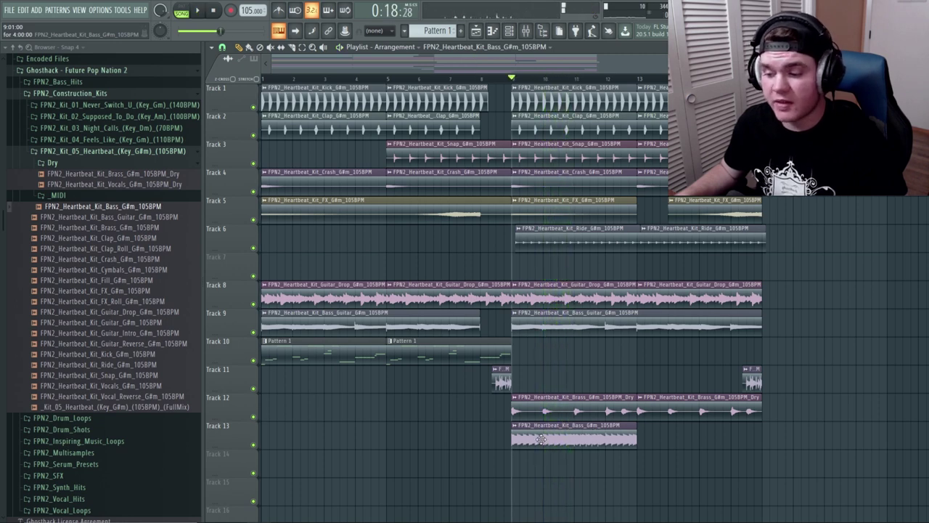
# - Set a time-stretching mode for the Bass channel and lower its volume
pyautogui.doubleClick(541, 439)
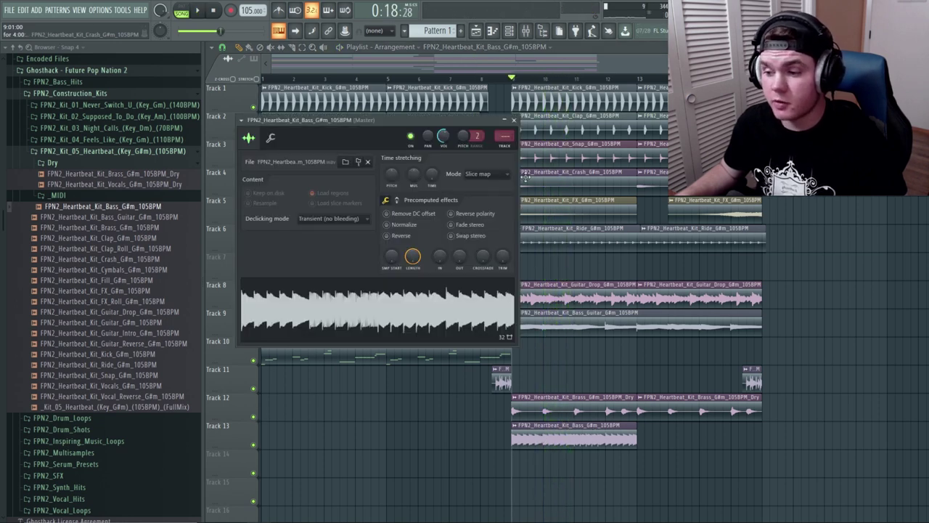
pyautogui.click(485, 175)
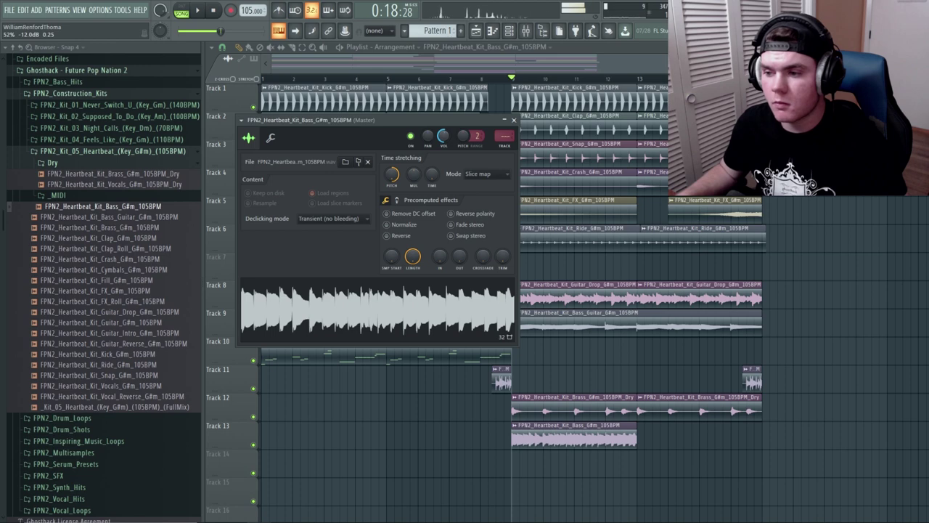
pyautogui.click(514, 119)
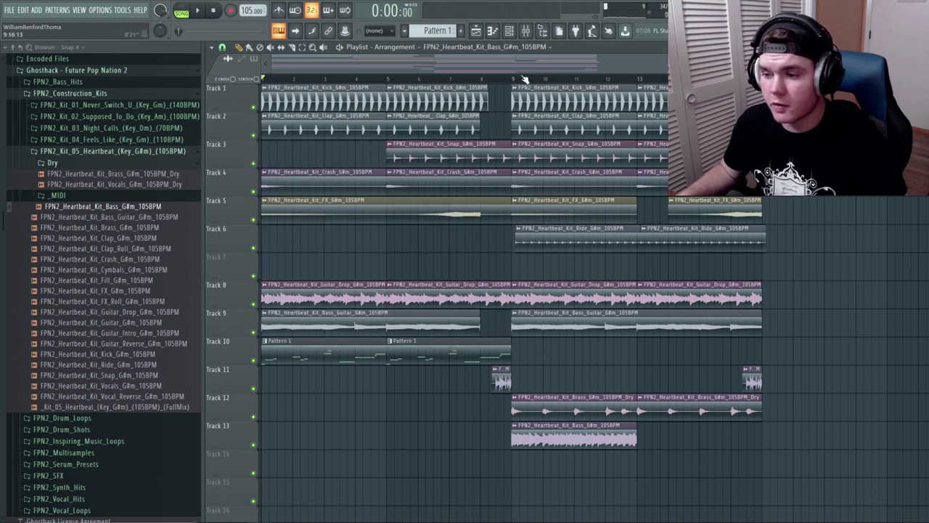
pyautogui.press('space')
pyautogui.click(566, 425)
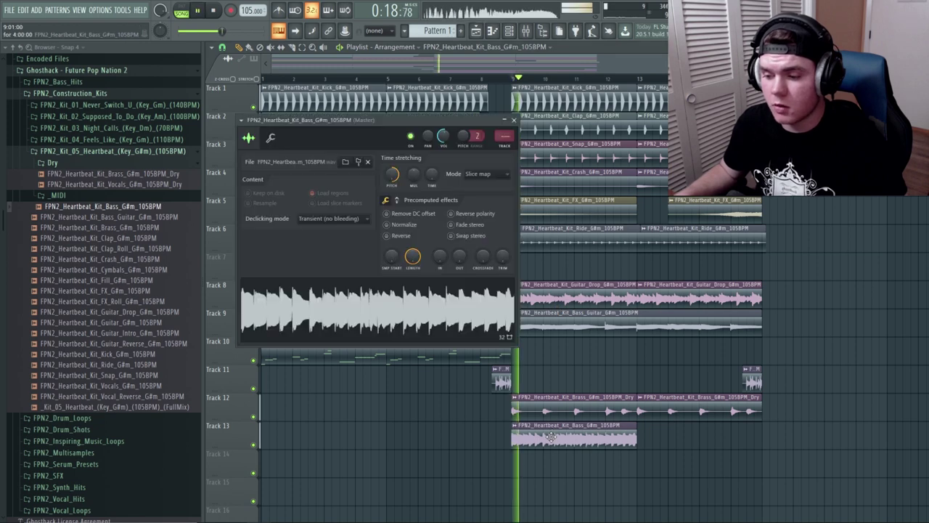
pyautogui.scroll(-3, 442, 137)
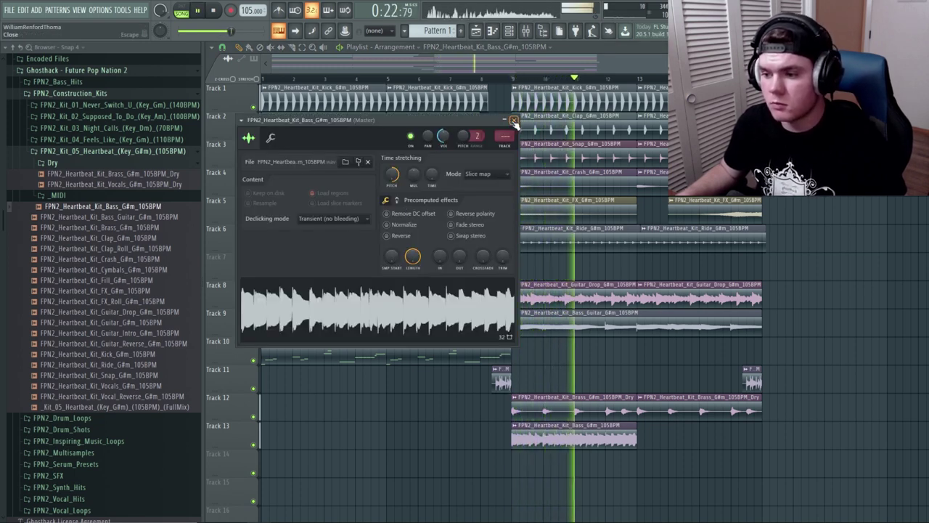
pyautogui.click(513, 120)
# - Repeat the Bass clip right after the first so it runs to bar 17
pyautogui.click(643, 439)
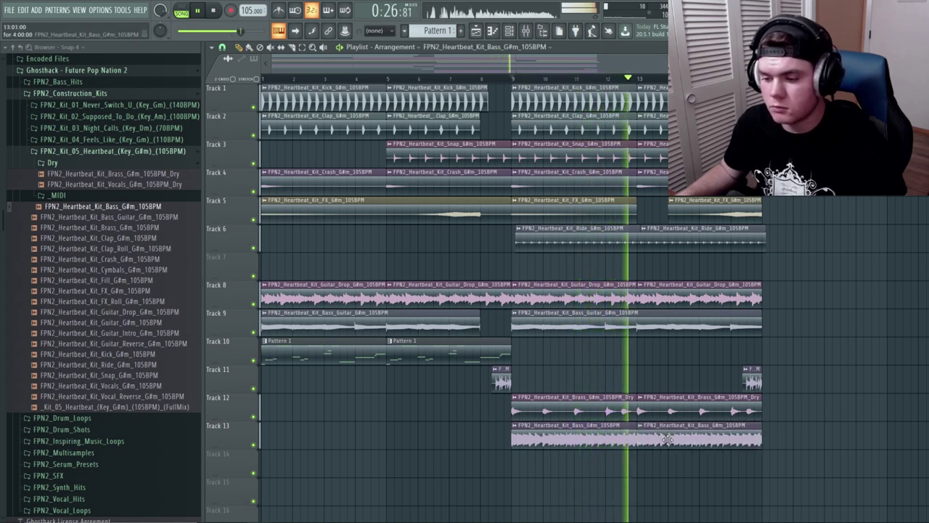
pyautogui.press('space')
pyautogui.scroll(-2, 600, 84)
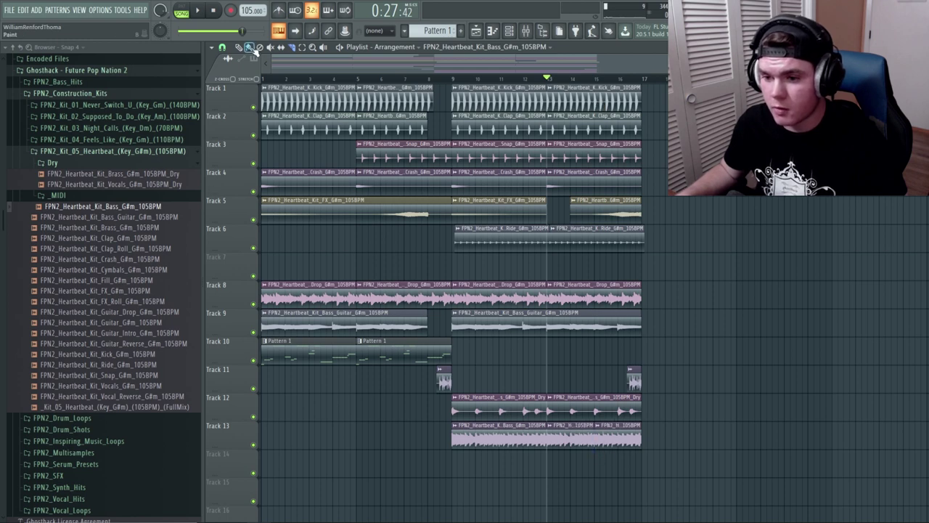
# - Make the second Bass clip unique as Bass #2, audition it, and check its settings
pyautogui.click(601, 432)
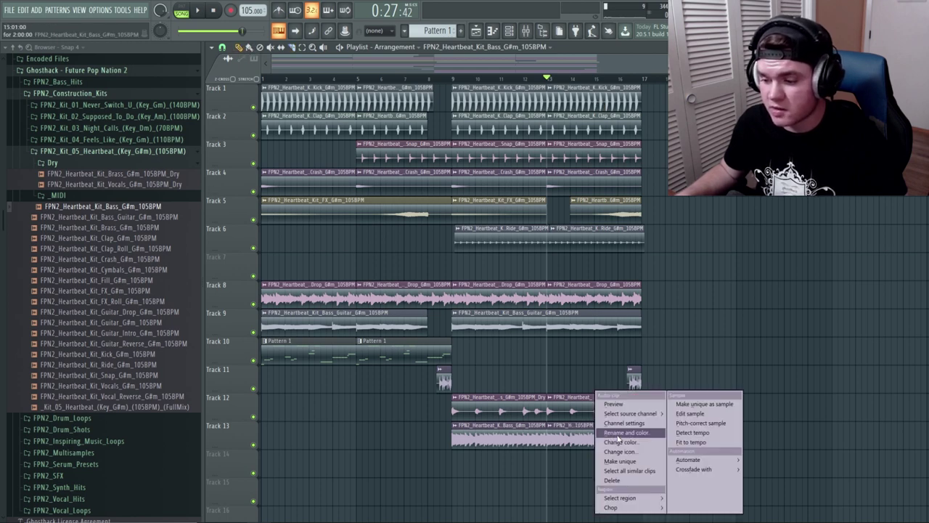
pyautogui.click(634, 465)
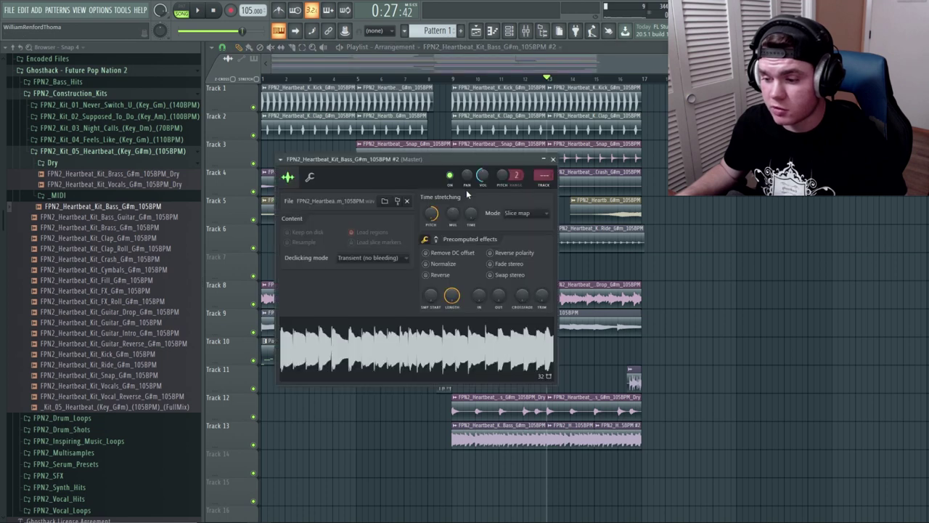
pyautogui.click(576, 87)
pyautogui.press('space')
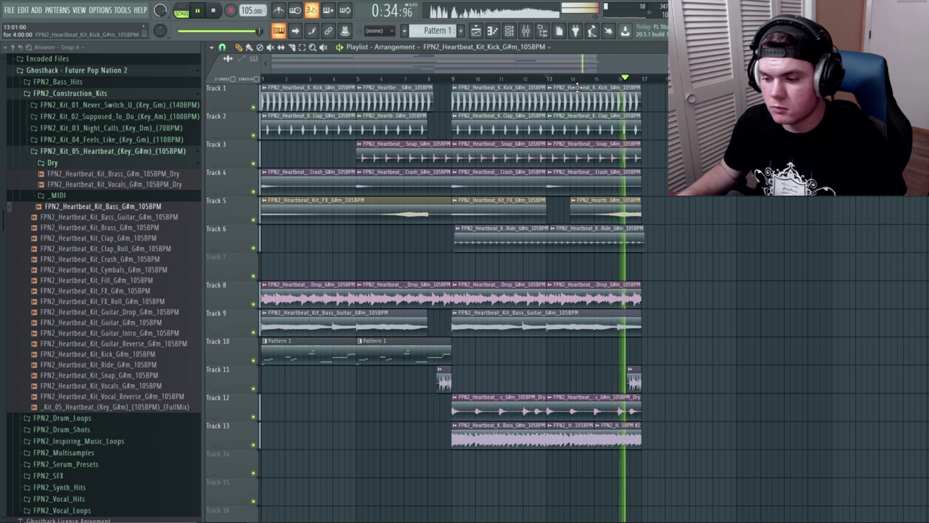
pyautogui.press('space')
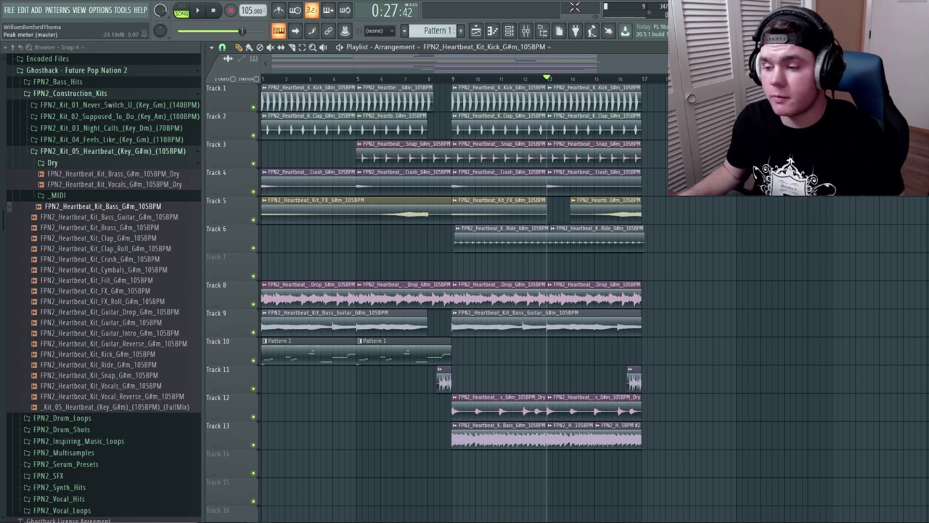
pyautogui.doubleClick(592, 436)
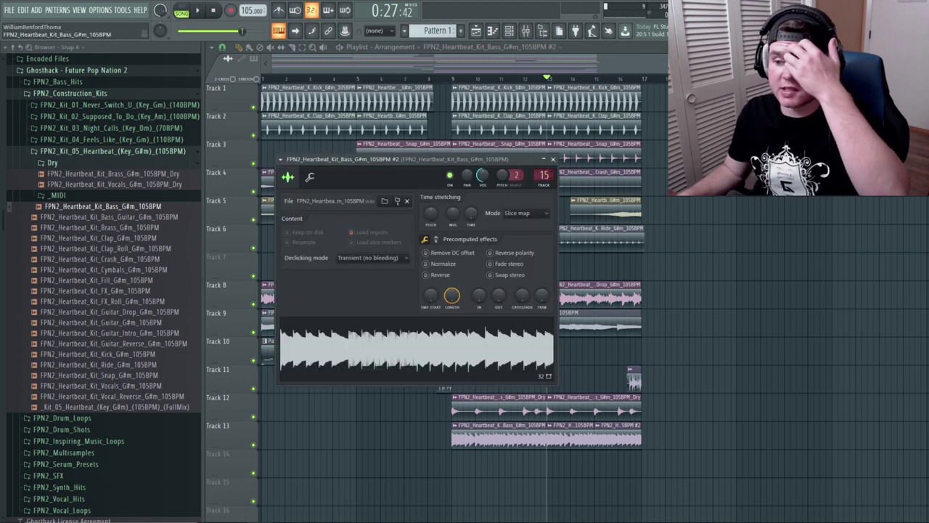
pyautogui.click(554, 159)
# - Route the Ride insert only to the chosen target insert in the mixer
pyautogui.press('space')
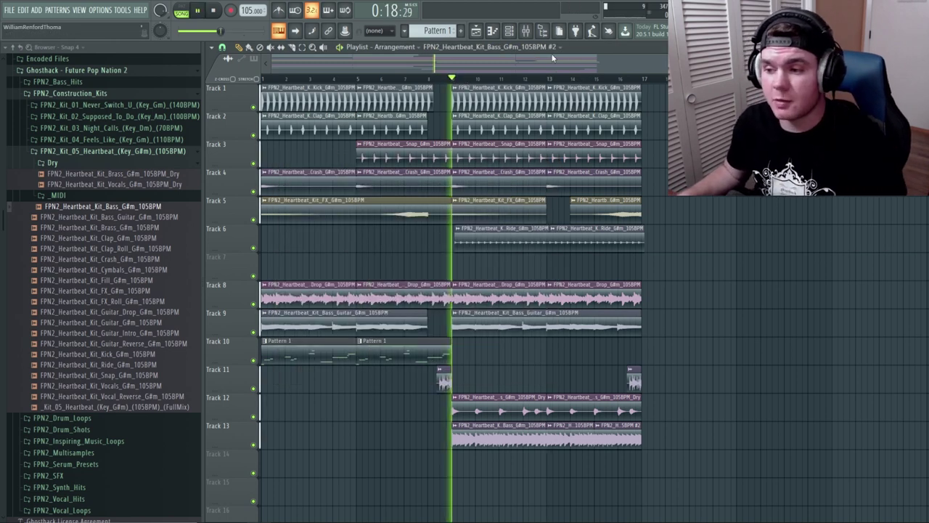
pyautogui.press('F9')
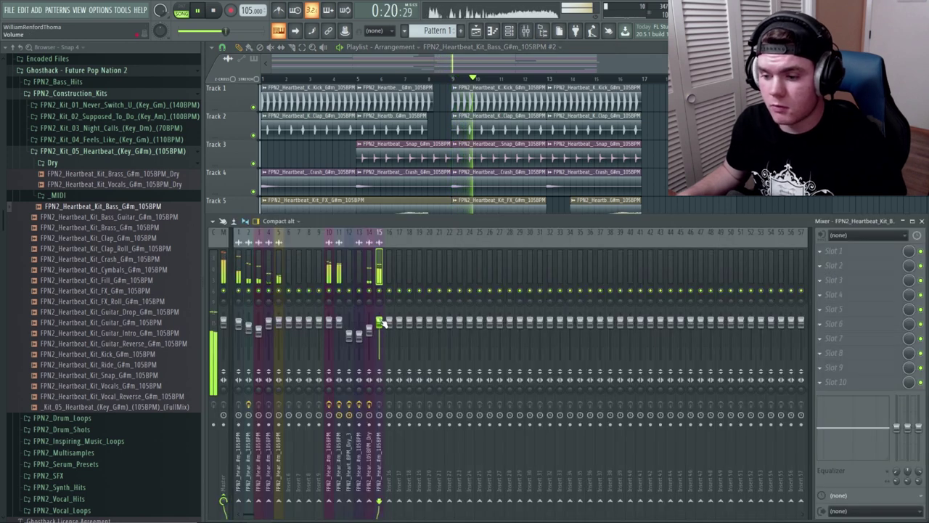
pyautogui.click(429, 263)
pyautogui.press('space')
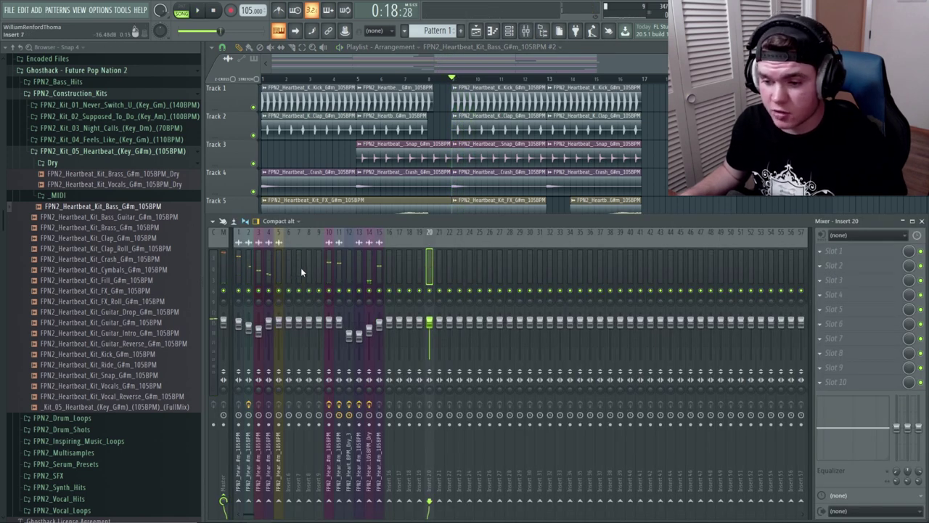
pyautogui.press('space')
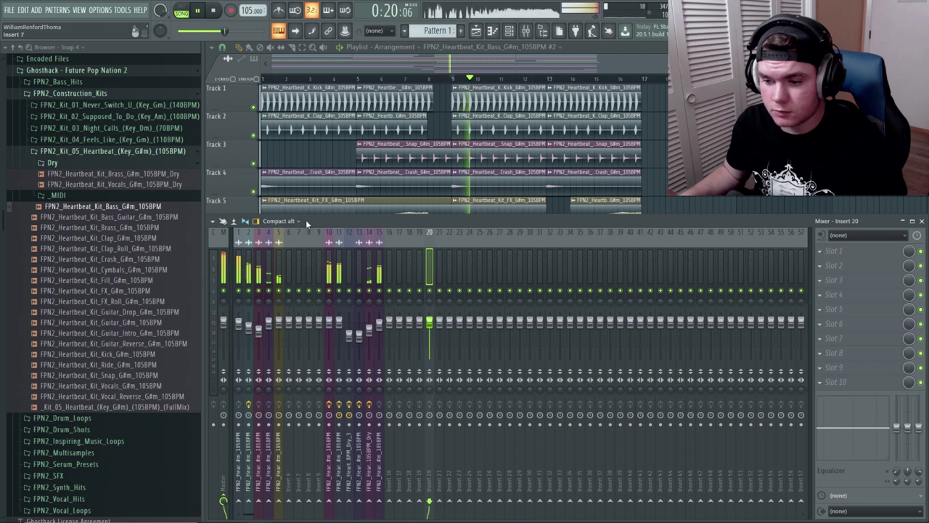
pyautogui.press('space')
pyautogui.click(288, 265)
pyautogui.rightClick(538, 501)
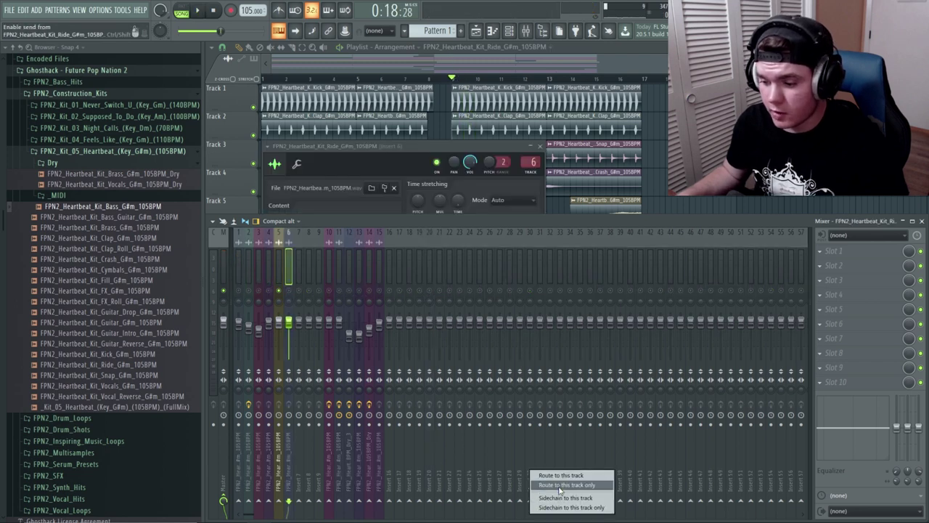
pyautogui.click(560, 487)
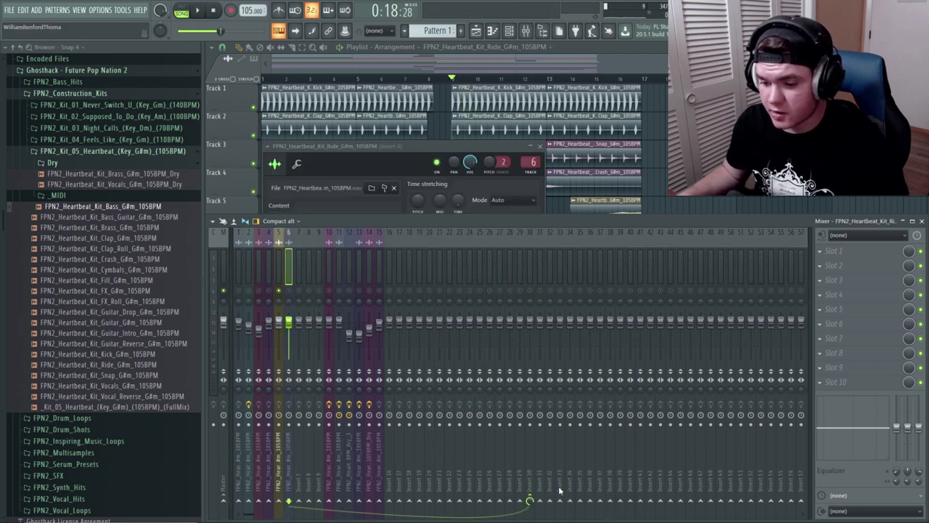
# - Audition the FX, 6 and 10 inserts, then sidechain insert 10 into insert 30
pyautogui.click(279, 274)
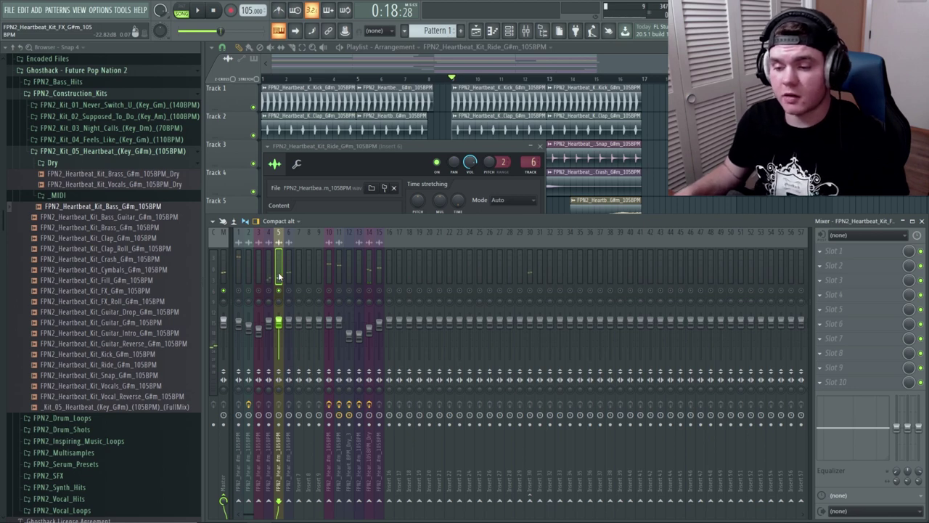
pyautogui.press('space')
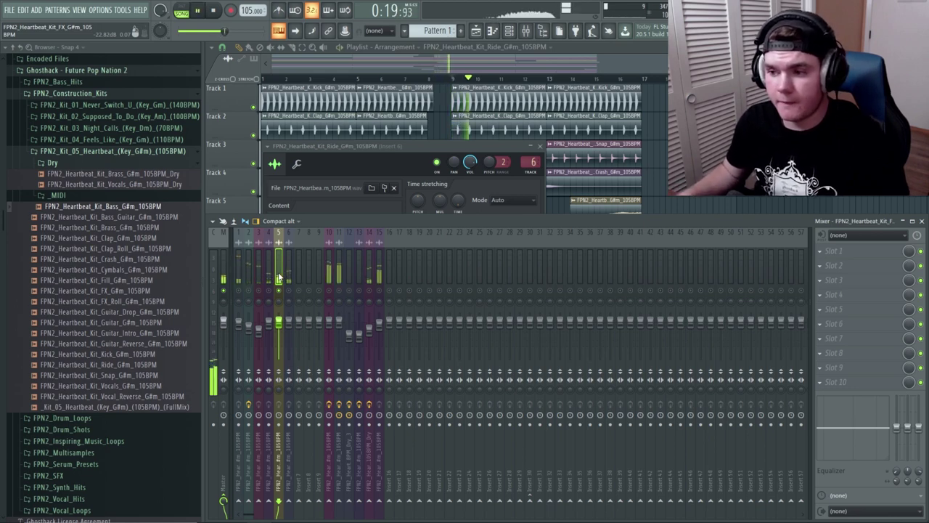
pyautogui.press('space')
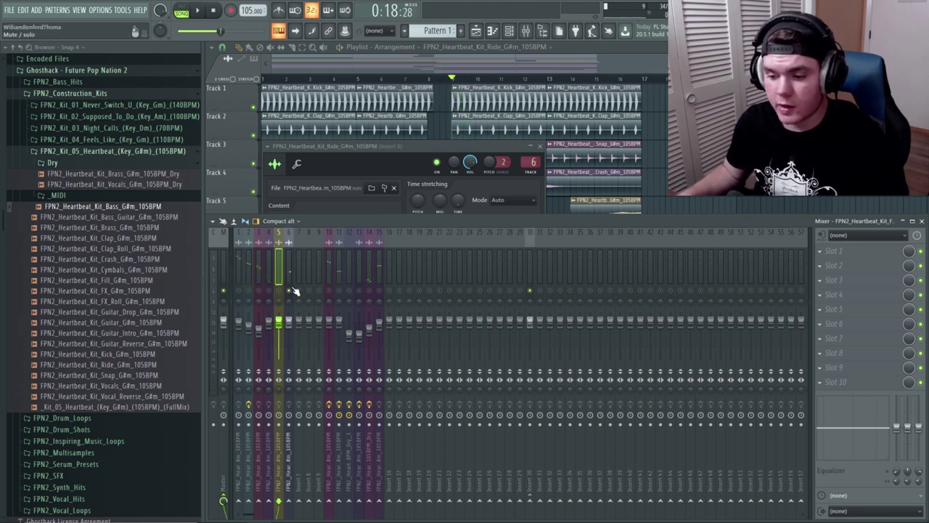
pyautogui.click(289, 277)
pyautogui.press('space')
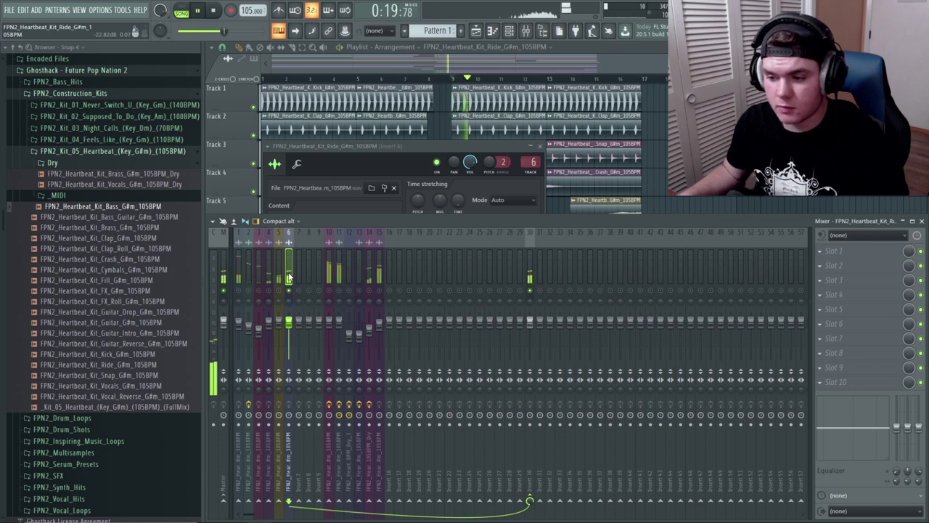
pyautogui.press('space')
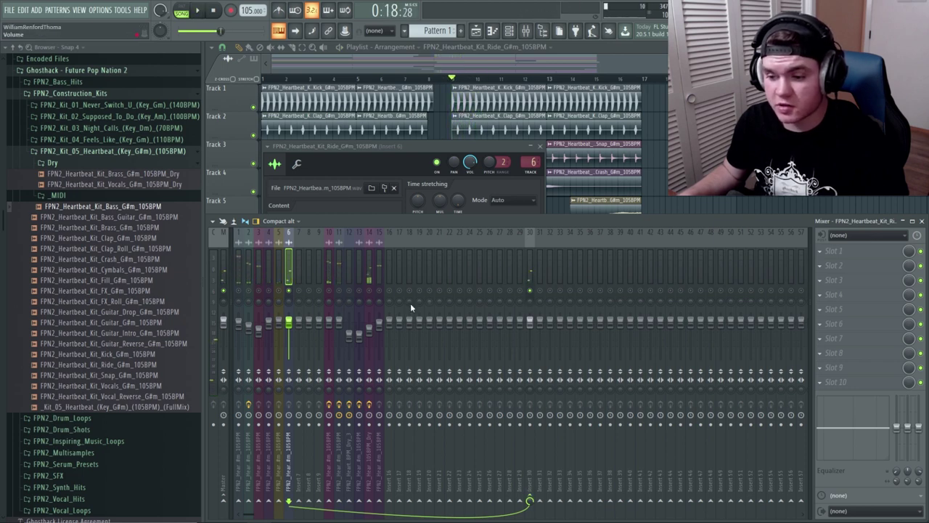
pyautogui.click(330, 276)
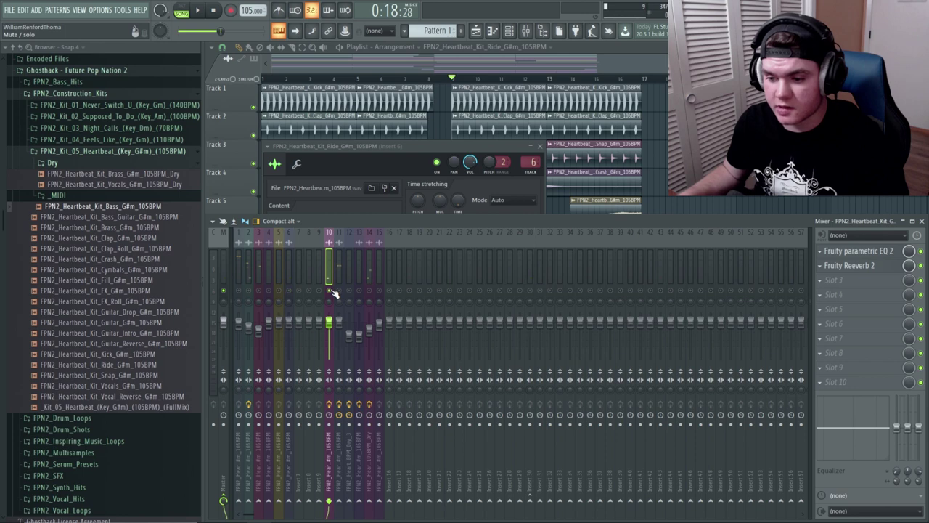
pyautogui.press('space')
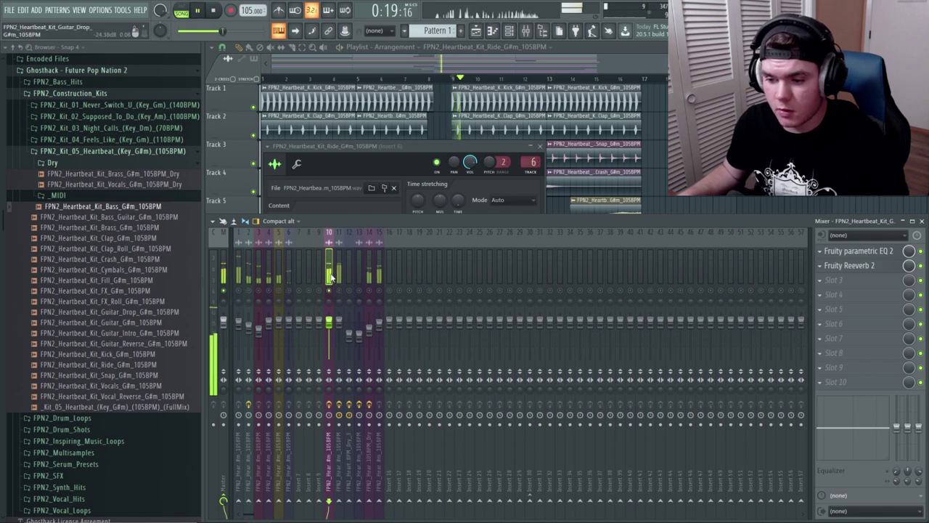
pyautogui.press('space')
pyautogui.rightClick(530, 500)
pyautogui.click(556, 498)
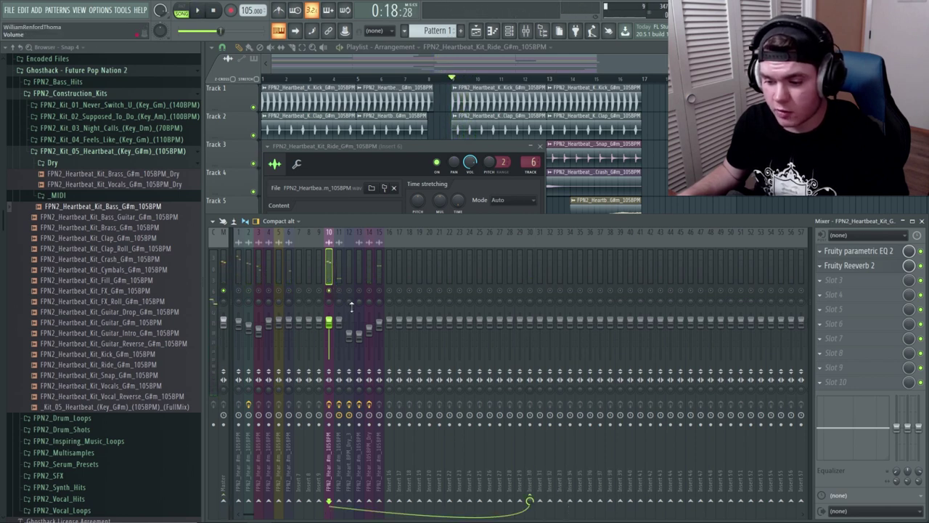
# - Send the bass guitar insert 11 into insert 30
pyautogui.click(339, 284)
pyautogui.press('space')
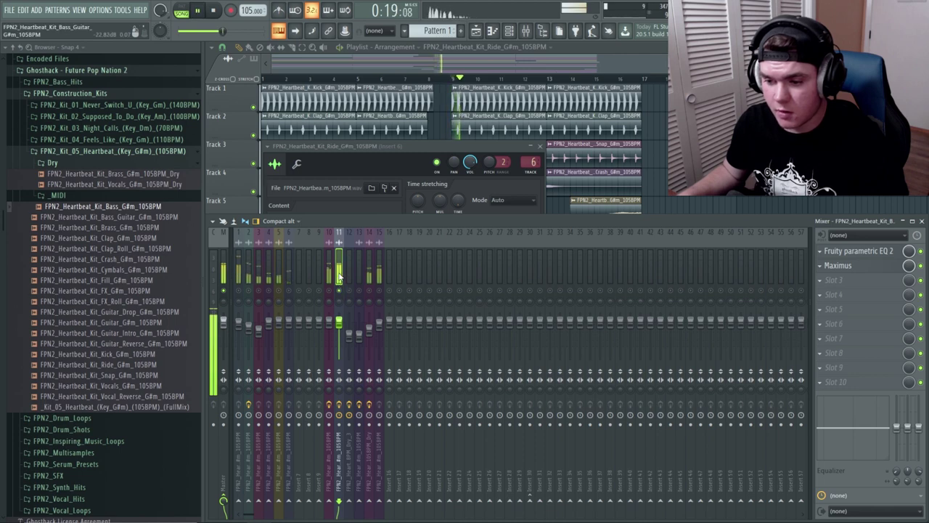
pyautogui.press('space')
pyautogui.rightClick(531, 501)
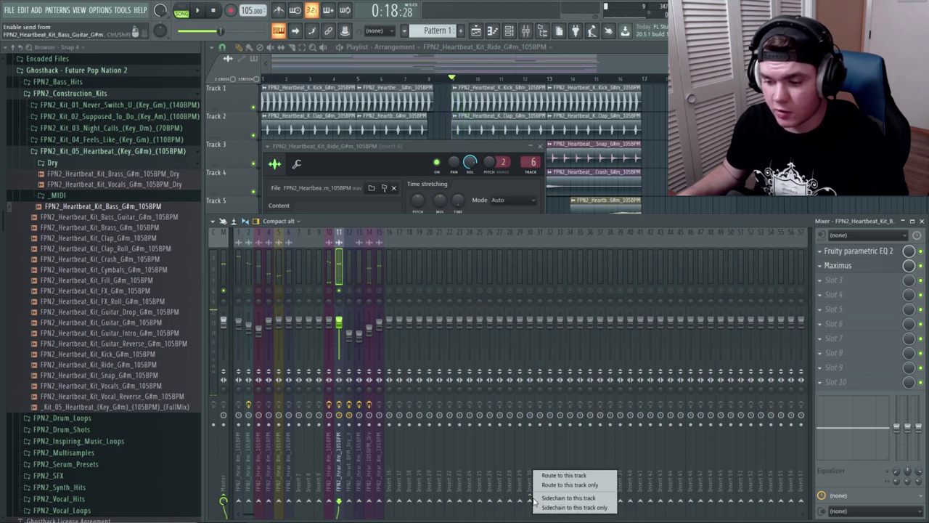
pyautogui.click(553, 485)
# - Audition insert 12, then send brass insert 14 into insert 30
pyautogui.click(351, 277)
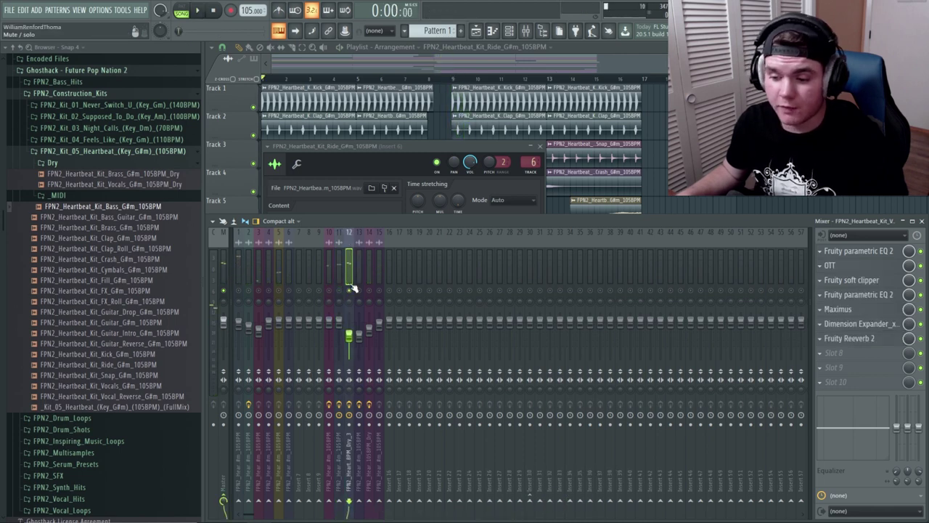
pyautogui.press('space')
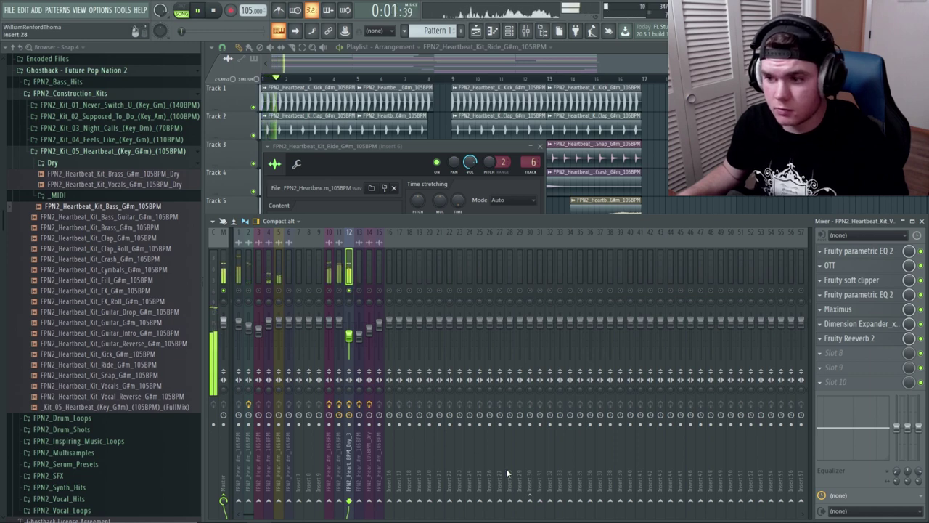
pyautogui.press('space')
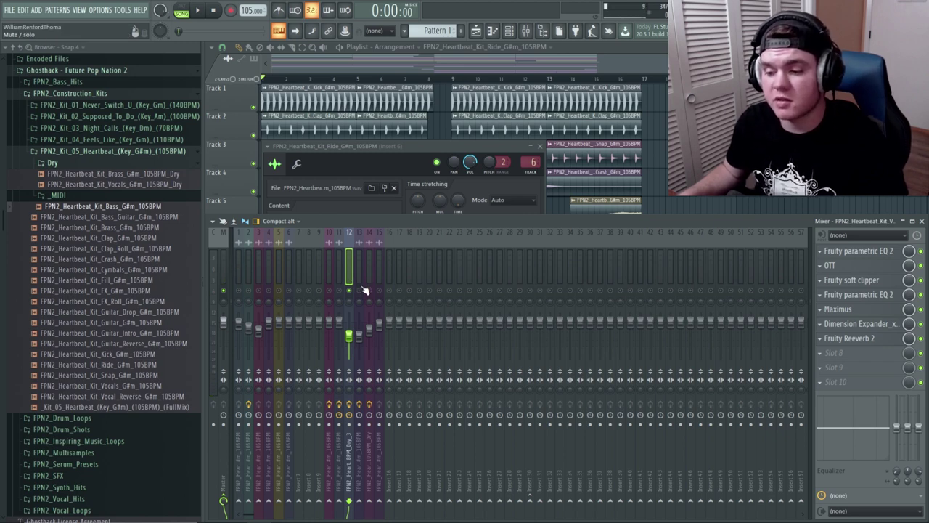
pyautogui.click(369, 271)
pyautogui.click(222, 32)
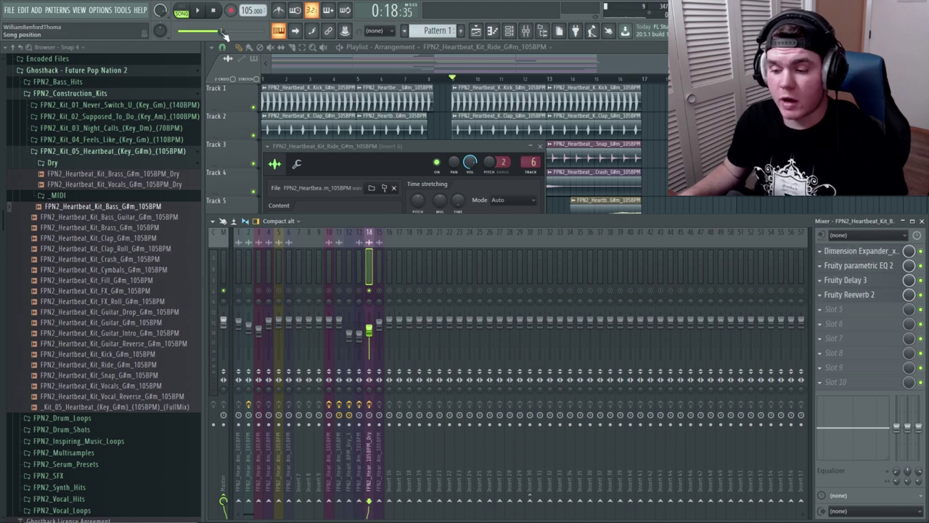
pyautogui.press('space')
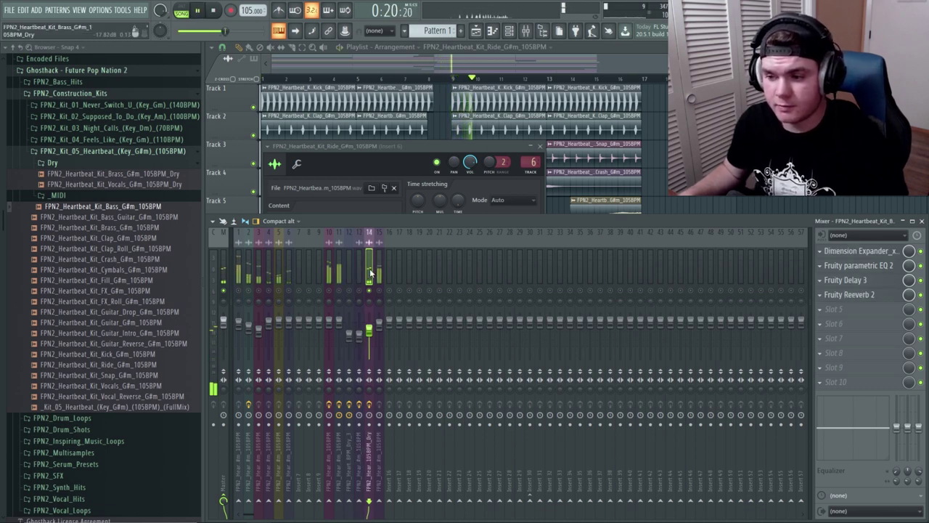
pyautogui.press('space')
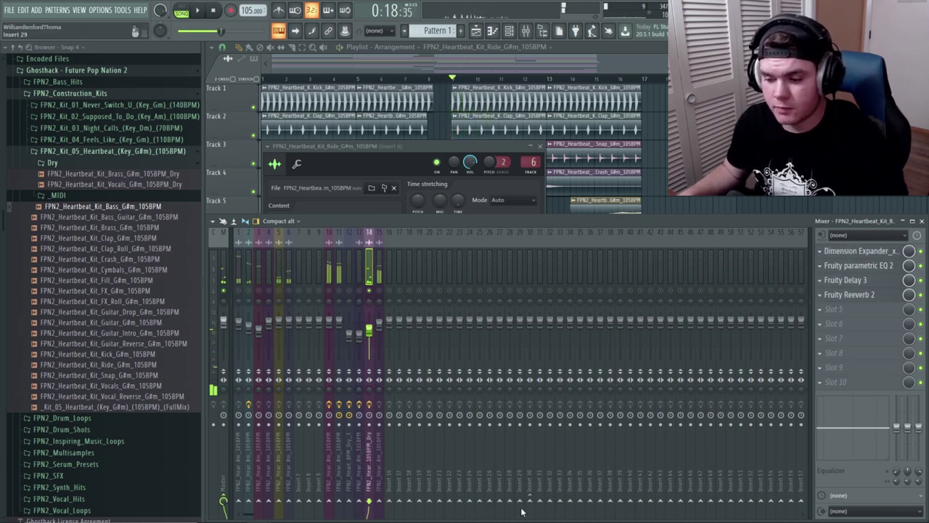
pyautogui.rightClick(530, 503)
pyautogui.click(530, 474)
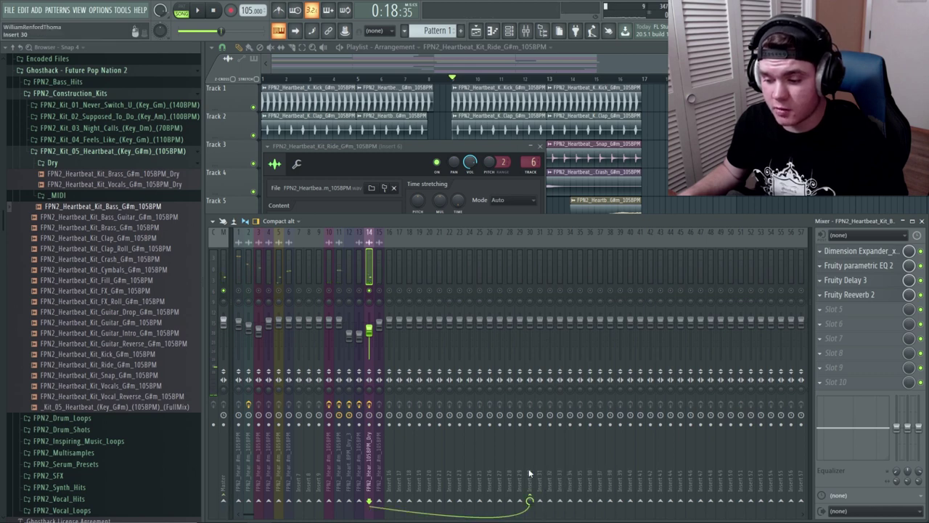
# - Send insert 15 into insert 30 and bring up insert 30's track options
pyautogui.click(379, 281)
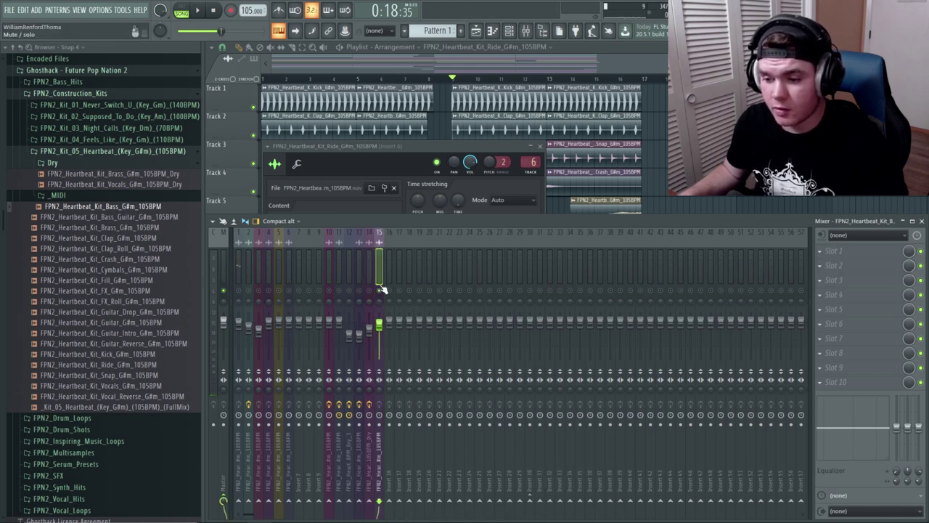
pyautogui.press('space')
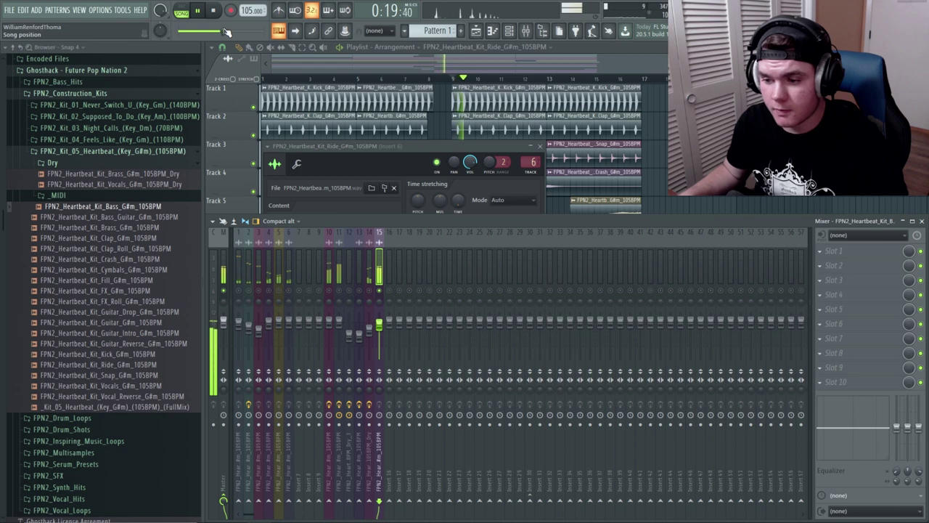
pyautogui.press('space')
pyautogui.rightClick(531, 501)
pyautogui.click(547, 485)
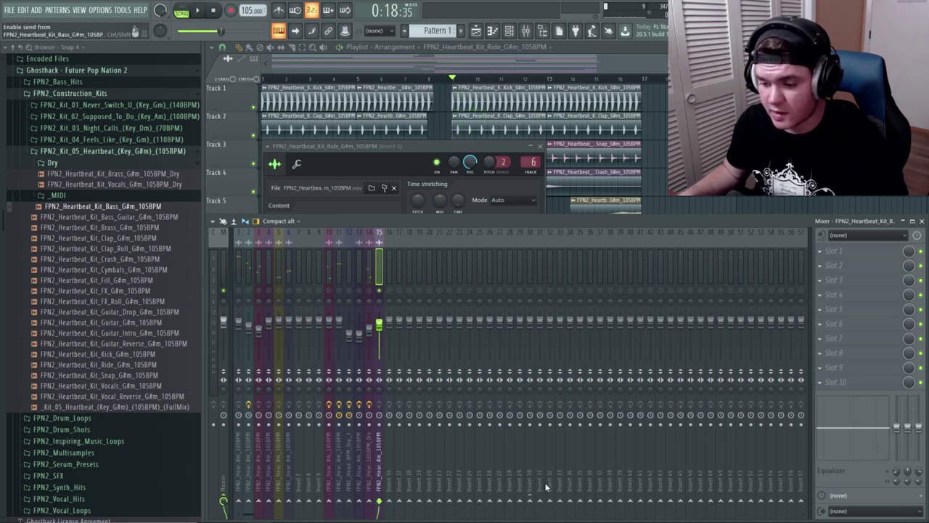
pyautogui.rightClick(530, 262)
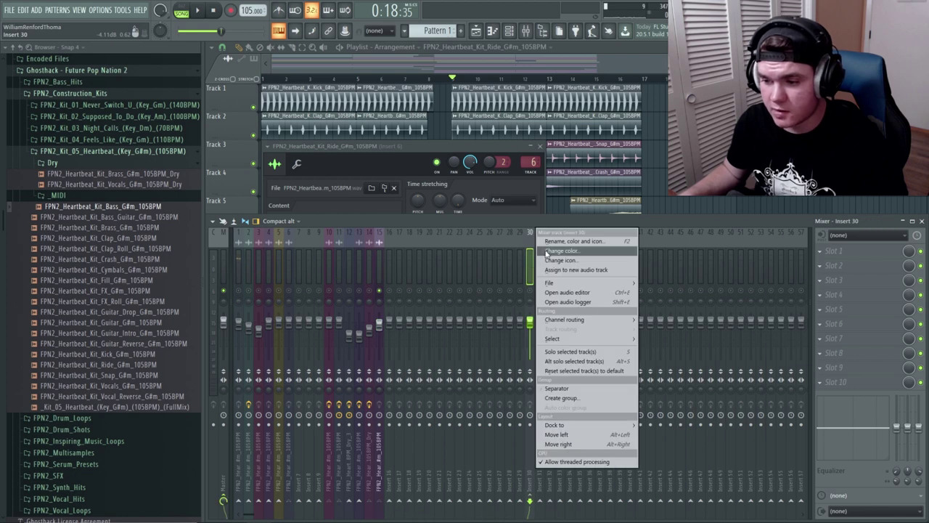
# - Name mixer insert 30 'SC' and load Fruity Limiter with its ceiling raised to 12.0 dB
pyautogui.click(547, 251)
pyautogui.write('SC')
pyautogui.press('Return')
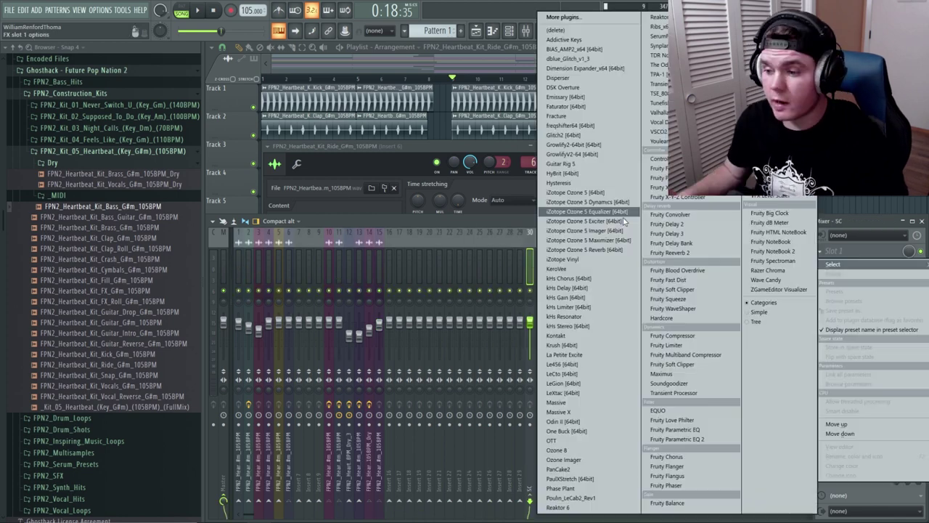
pyautogui.click(834, 251)
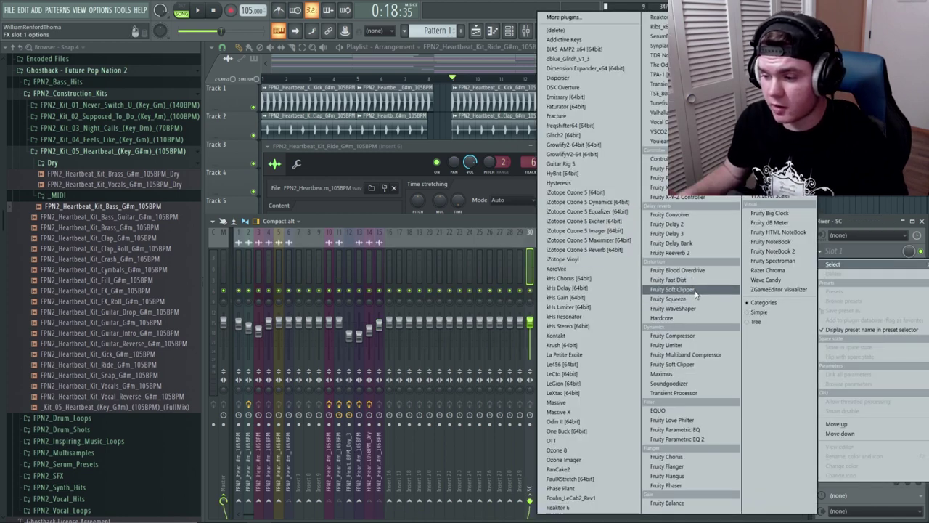
pyautogui.click(668, 345)
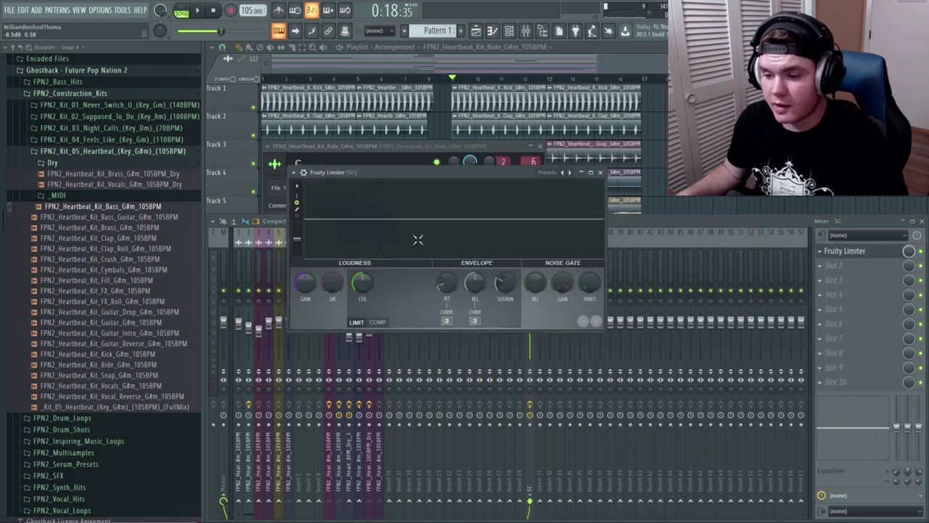
pyautogui.moveTo(365, 283); pyautogui.dragTo(365, 247)
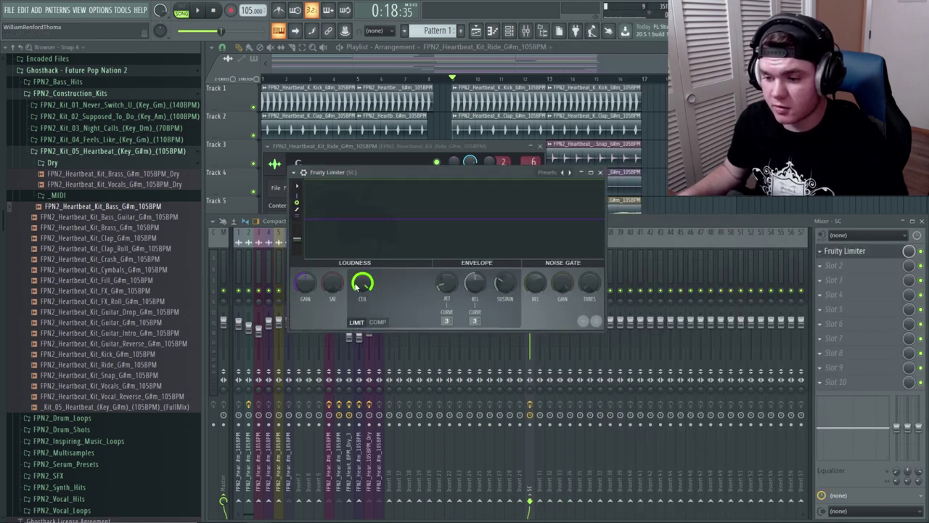
# - Create a Limiter SC Gain automation clip, trim it to a sliver, and audition the pumping
pyautogui.rightClick(305, 287)
pyautogui.click(337, 351)
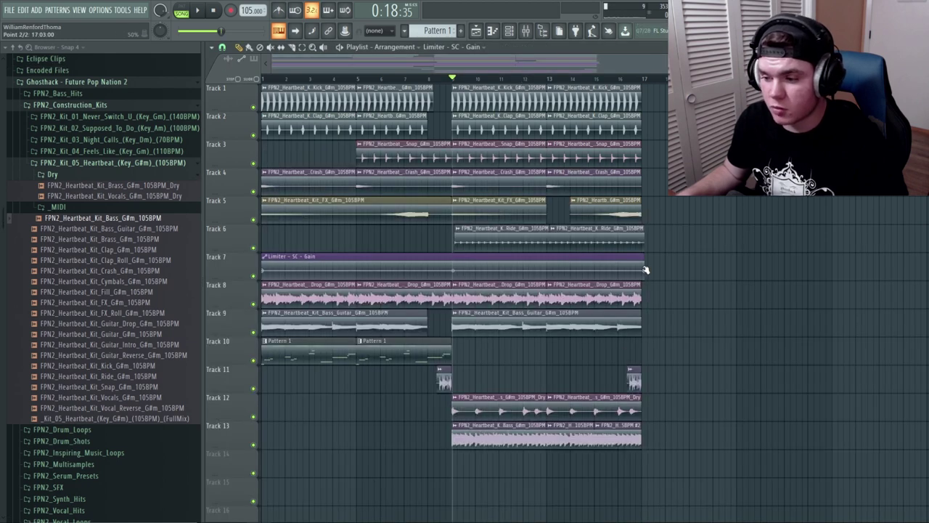
pyautogui.moveTo(646, 270); pyautogui.dragTo(265, 290)
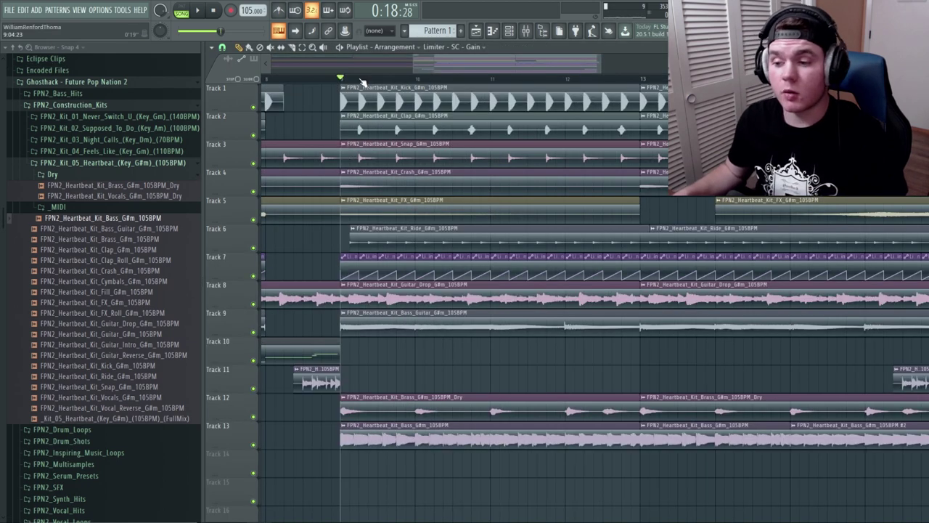
pyautogui.press('space')
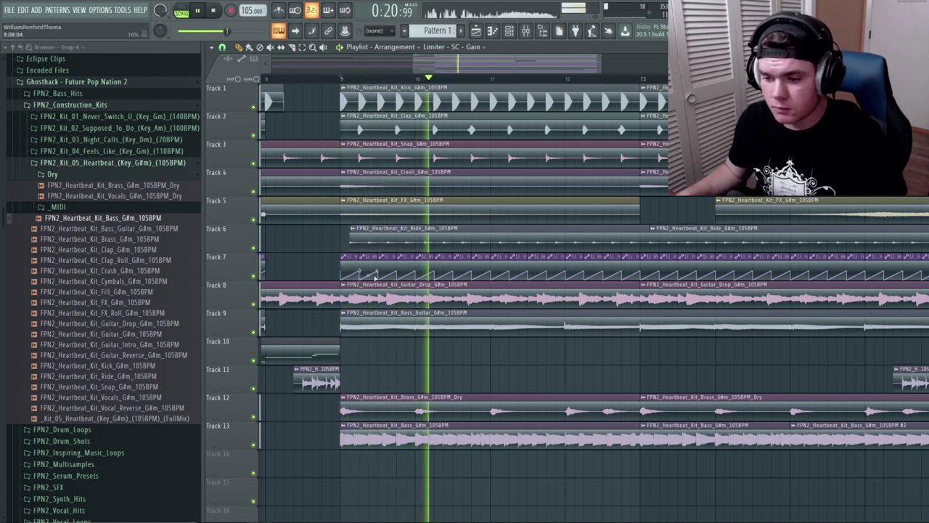
pyautogui.press('space')
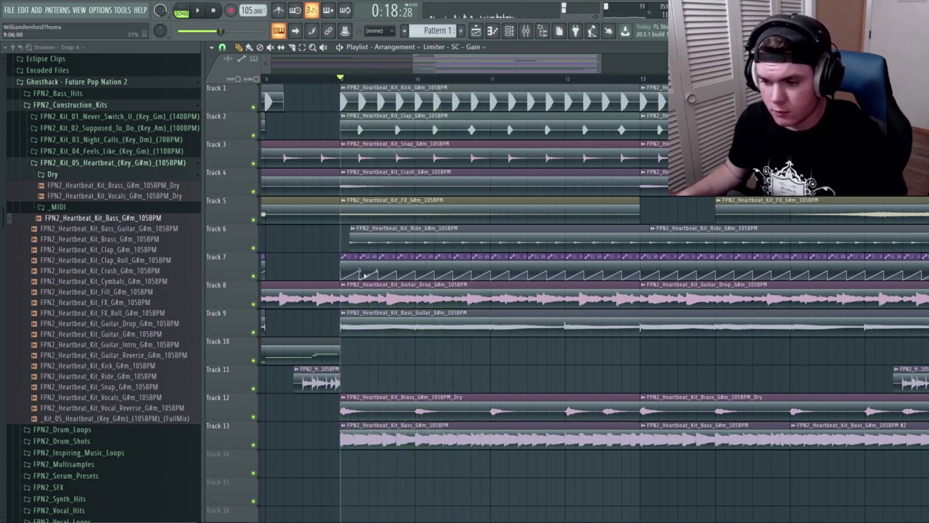
# - Change the gain automation point to a double curve shape and listen to the result
pyautogui.rightClick(358, 273)
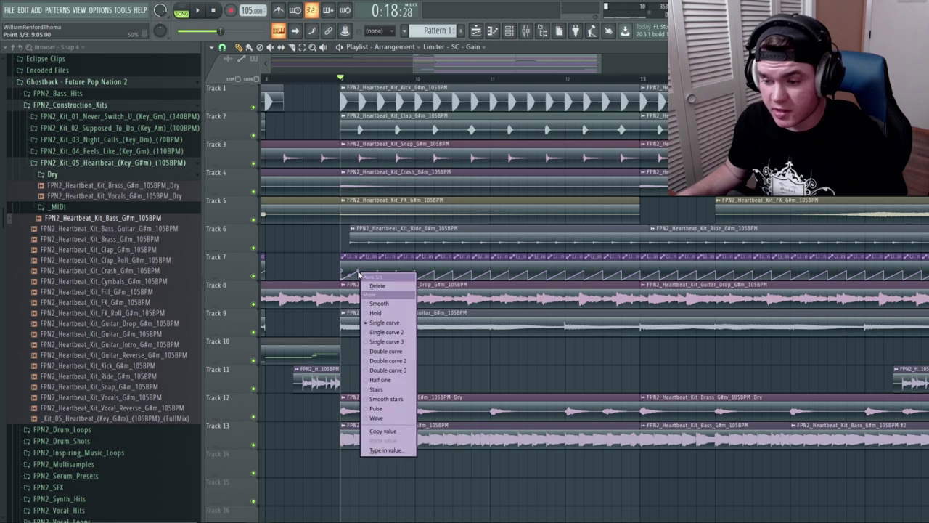
pyautogui.click(390, 352)
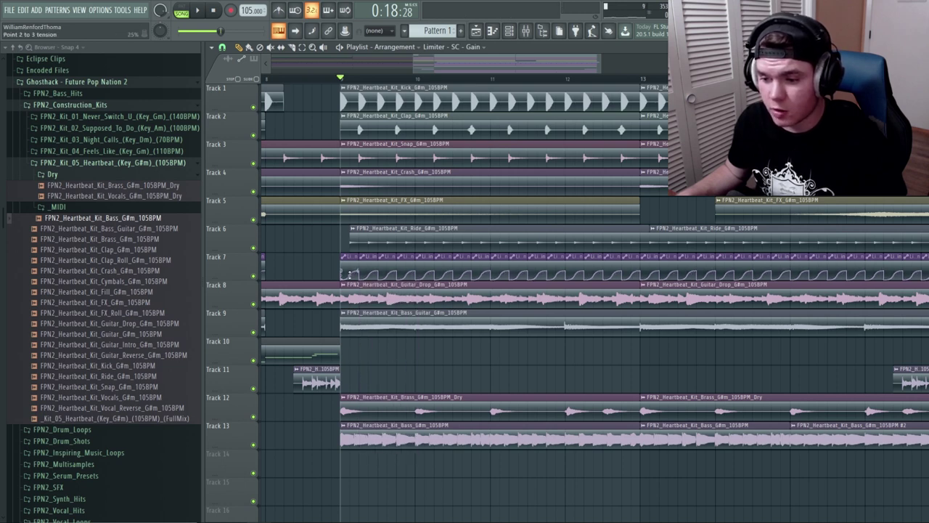
pyautogui.press('space')
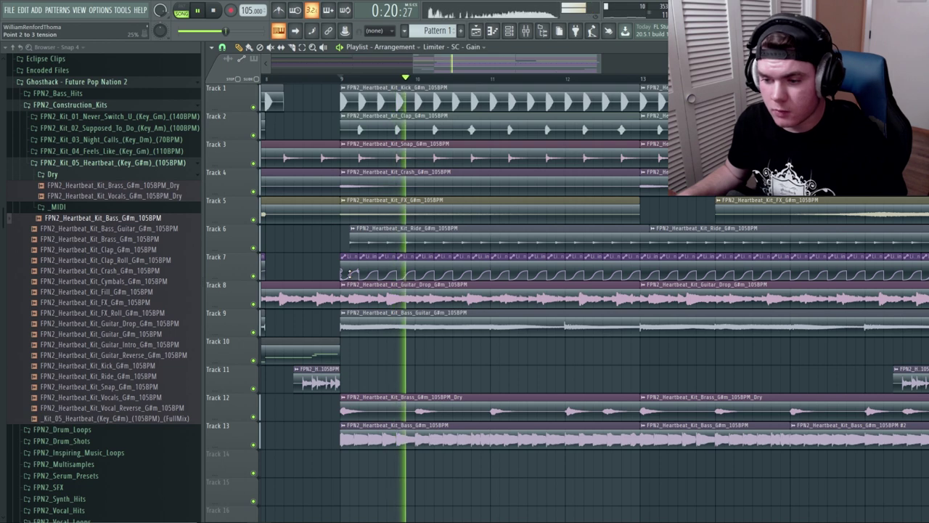
pyautogui.press('space')
# - Shorten the repeated Limiter gain clips on Track 7 and replay the arrangement
pyautogui.scroll(3, 345, 78)
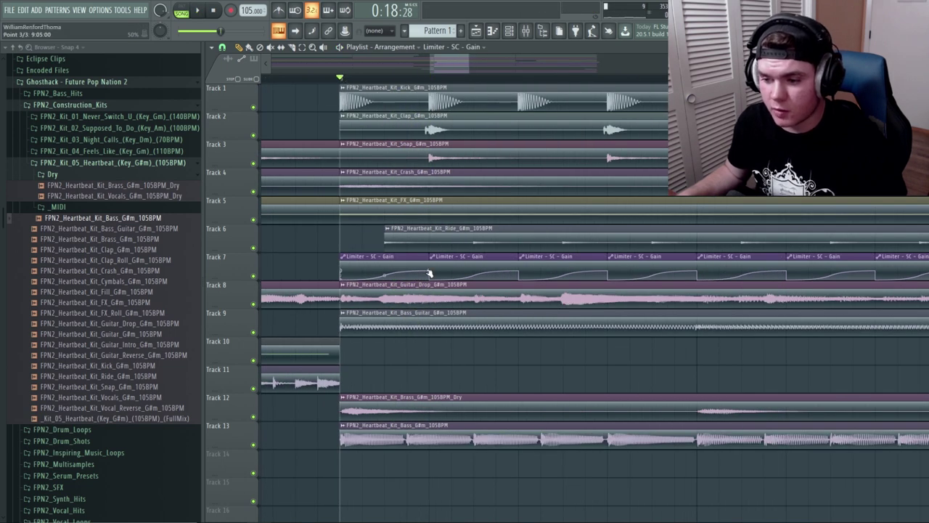
pyautogui.moveTo(428, 273); pyautogui.dragTo(407, 273)
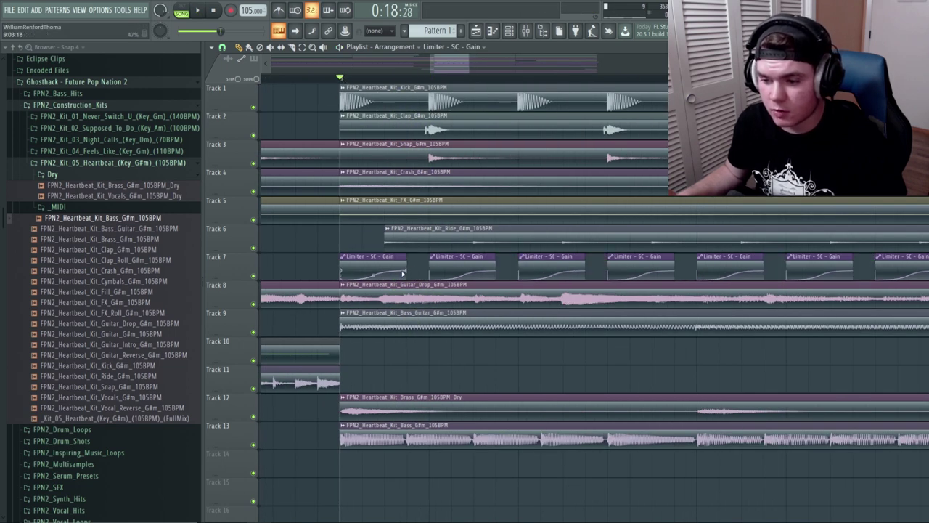
pyautogui.press('space')
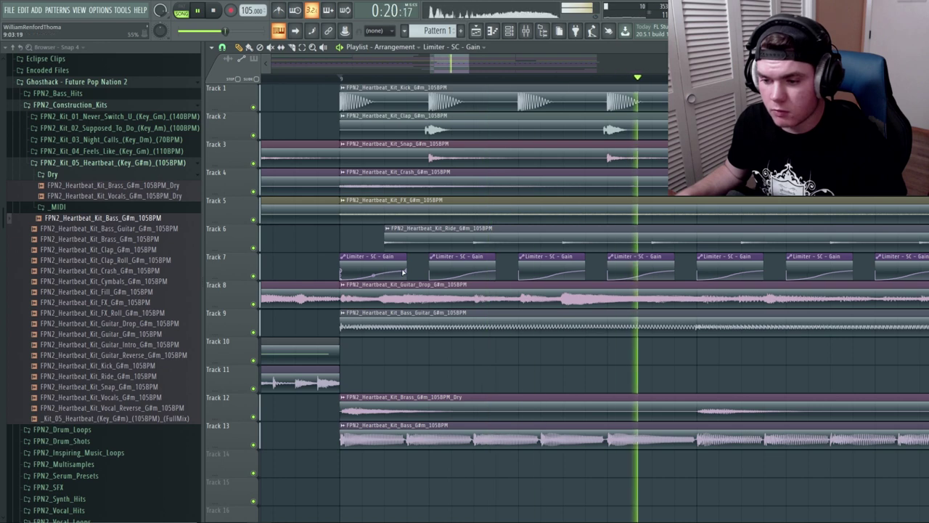
pyautogui.moveTo(404, 272); pyautogui.dragTo(363, 270)
pyautogui.press('space')
pyautogui.press('space')
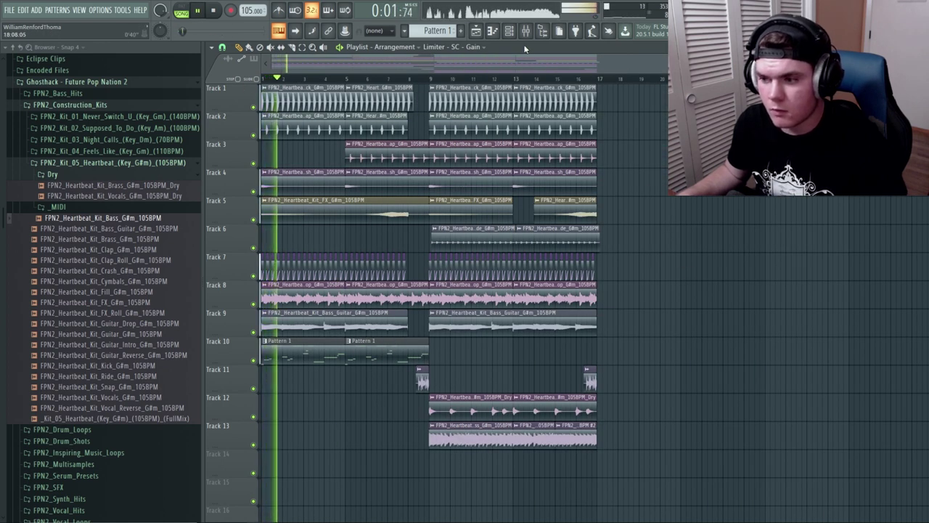
pyautogui.click(525, 31)
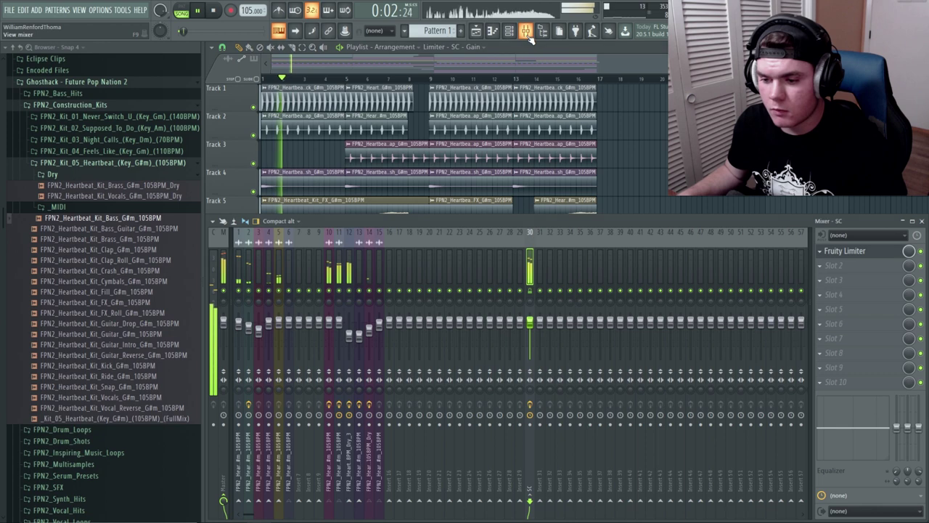
# - Show insert 12 (Vocals Dry) effect chain in the mixer and play the vocals from the start
pyautogui.click(349, 299)
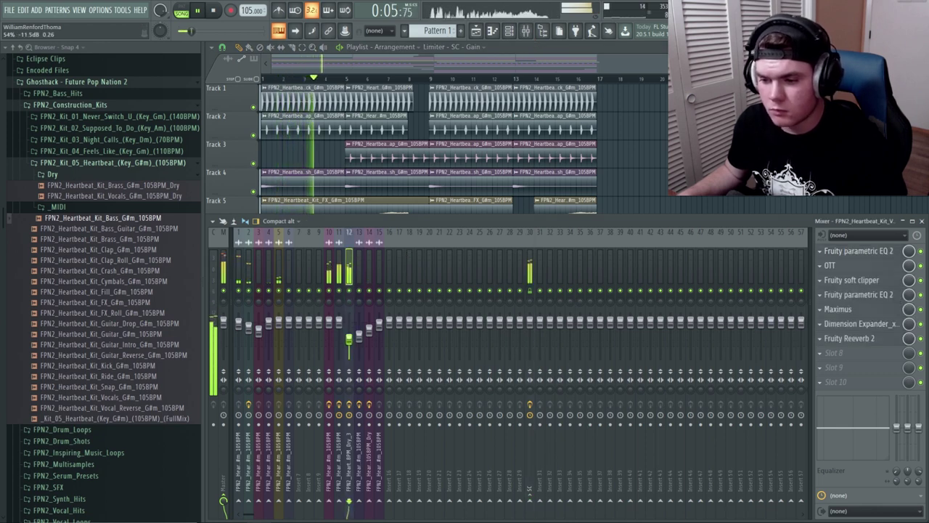
pyautogui.click(501, 65)
pyautogui.press('space')
pyautogui.press('F9')
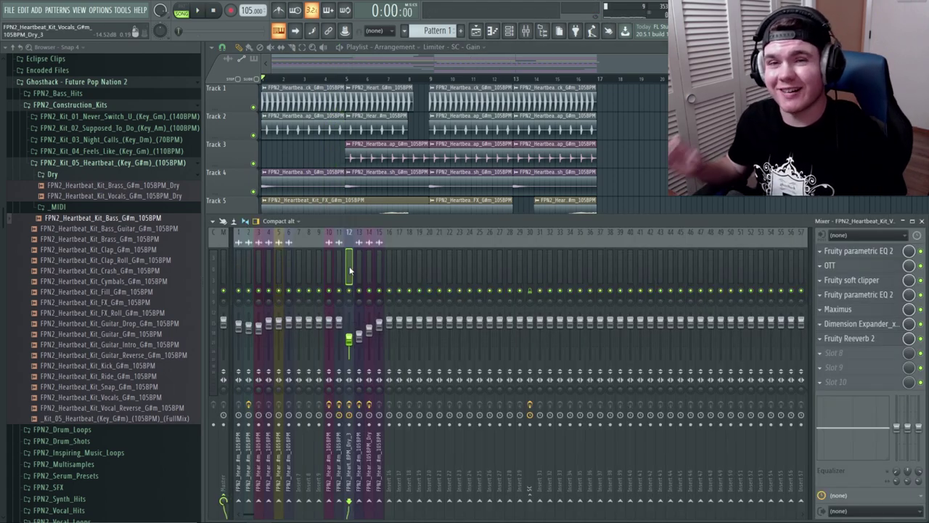
pyautogui.press('space')
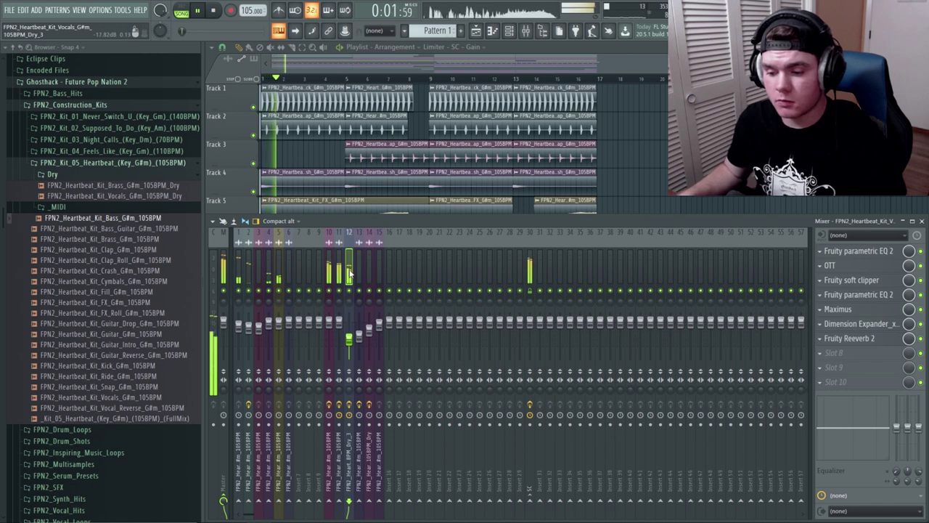
pyautogui.press('space')
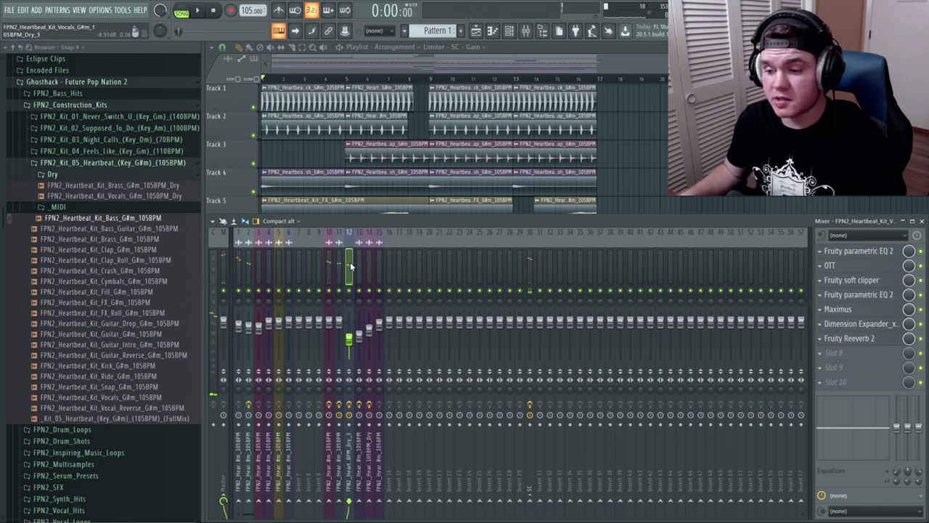
pyautogui.press('space')
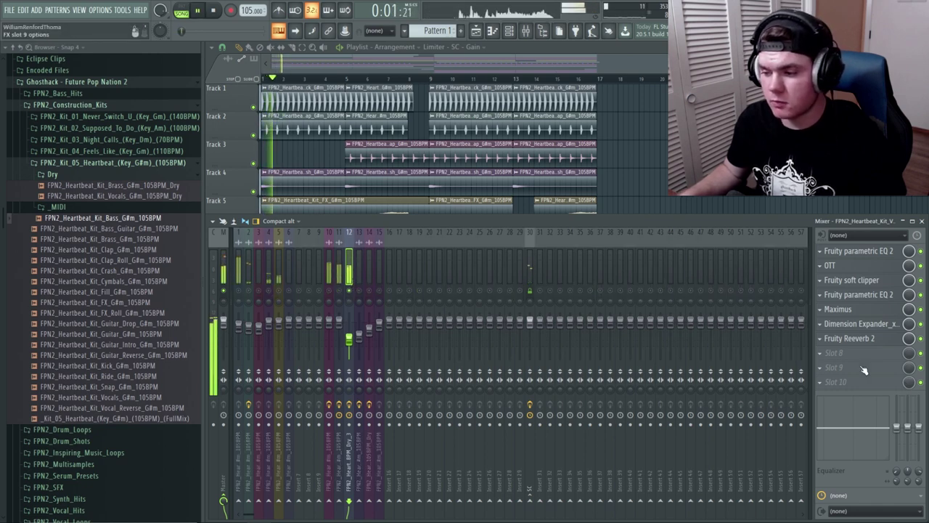
pyautogui.press('space')
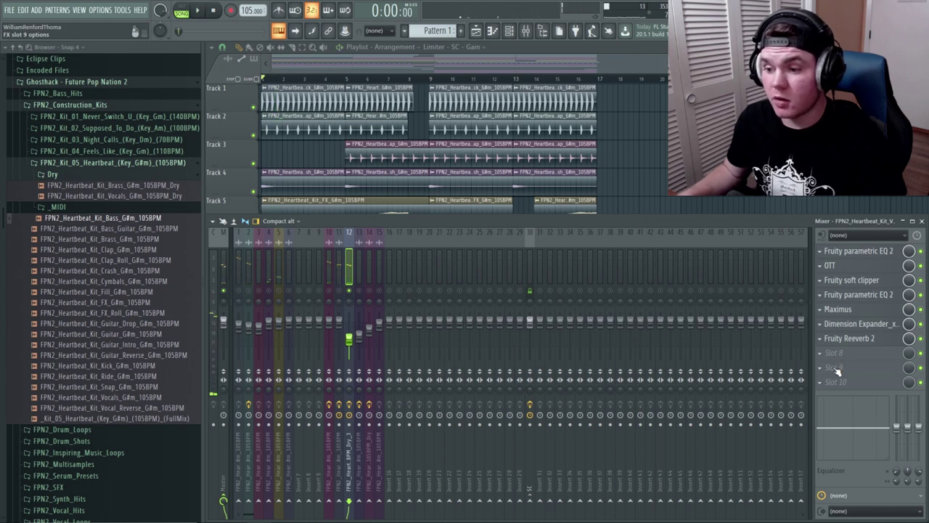
# - Load Gross Beat into slot 9 of the Vocals Dry insert and start playback
pyautogui.click(835, 368)
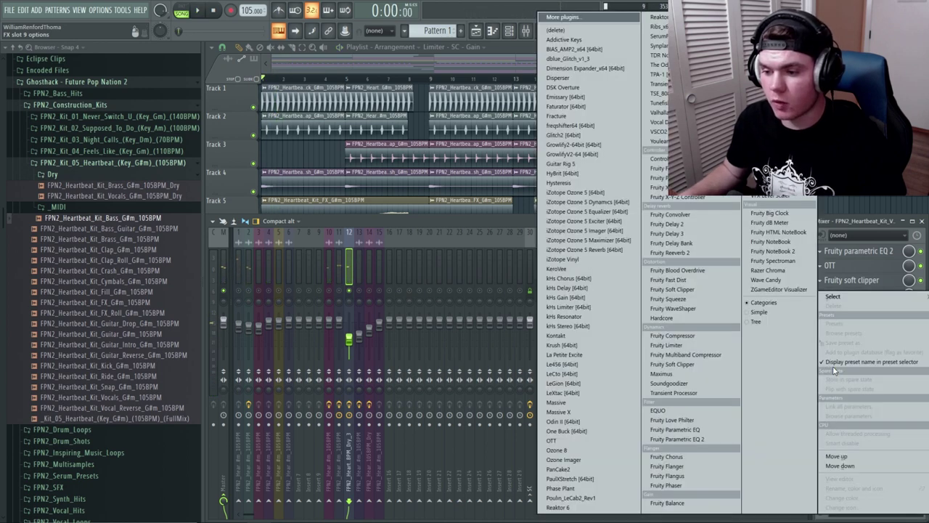
pyautogui.moveTo(845, 296)
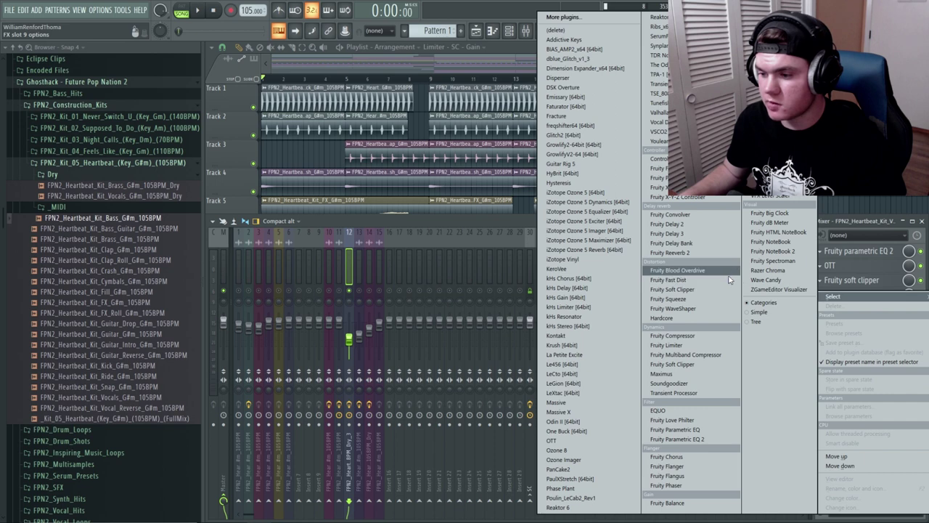
pyautogui.click(770, 146)
pyautogui.press('space')
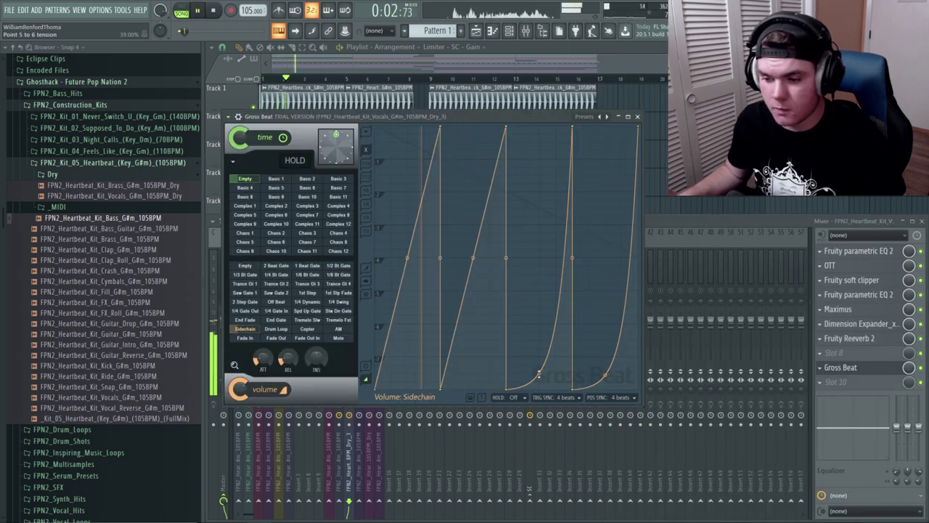
# - Bend the four Gross Beat volume ramps into steep convex curves and audition them
pyautogui.moveTo(539, 374); pyautogui.dragTo(539, 324)
pyautogui.moveTo(606, 374); pyautogui.dragTo(606, 323)
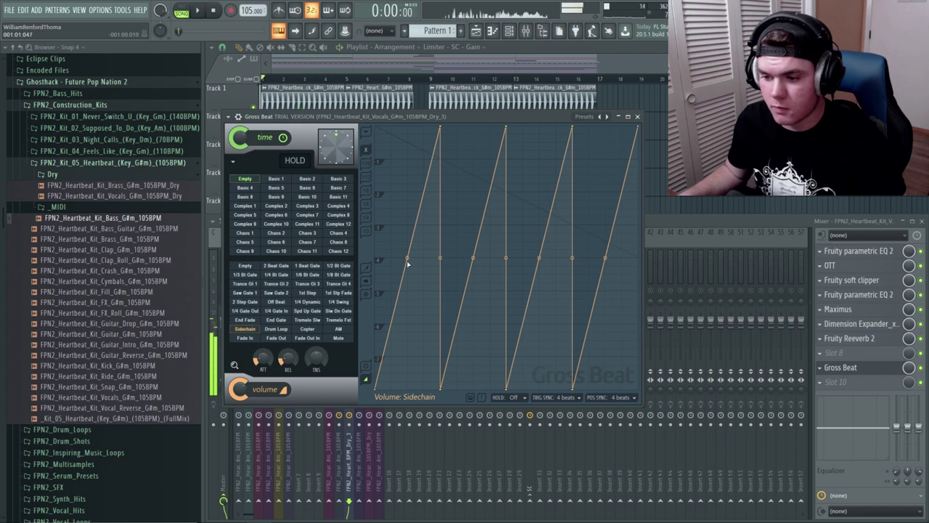
pyautogui.moveTo(408, 262); pyautogui.dragTo(407, 156)
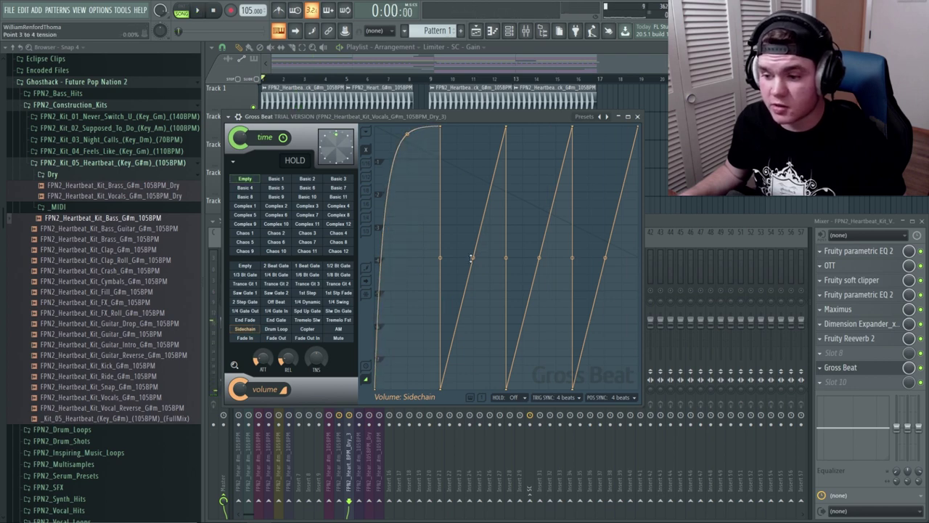
pyautogui.moveTo(472, 258); pyautogui.dragTo(473, 127)
pyautogui.moveTo(539, 258); pyautogui.dragTo(538, 128)
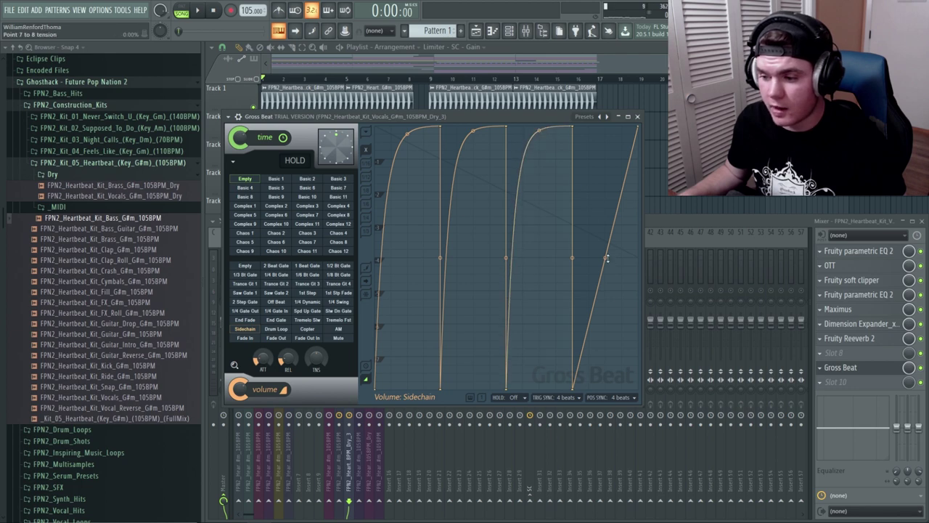
pyautogui.moveTo(607, 259); pyautogui.dragTo(606, 129)
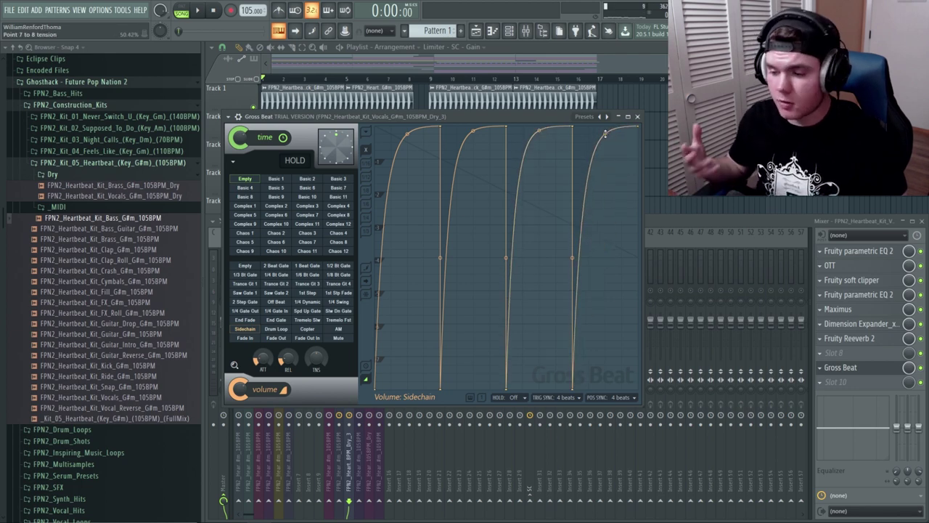
pyautogui.press('space')
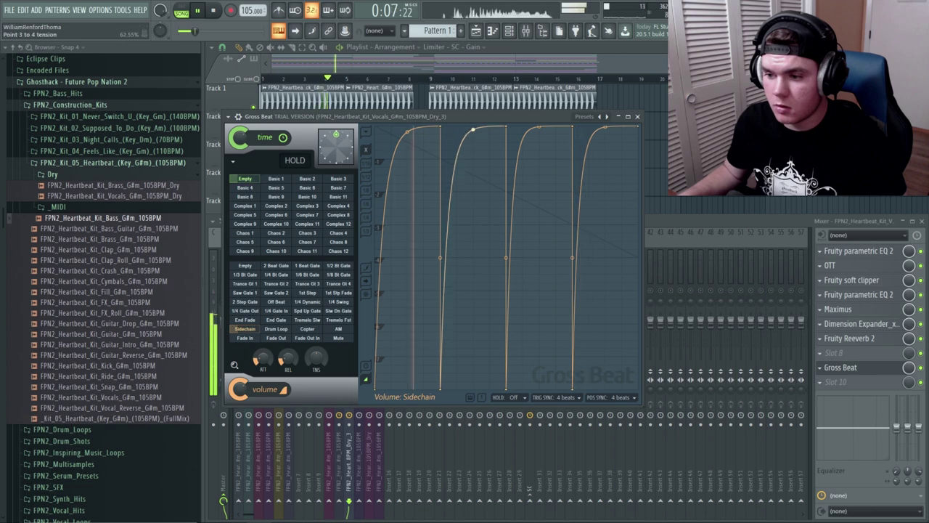
pyautogui.moveTo(473, 129); pyautogui.dragTo(477, 136)
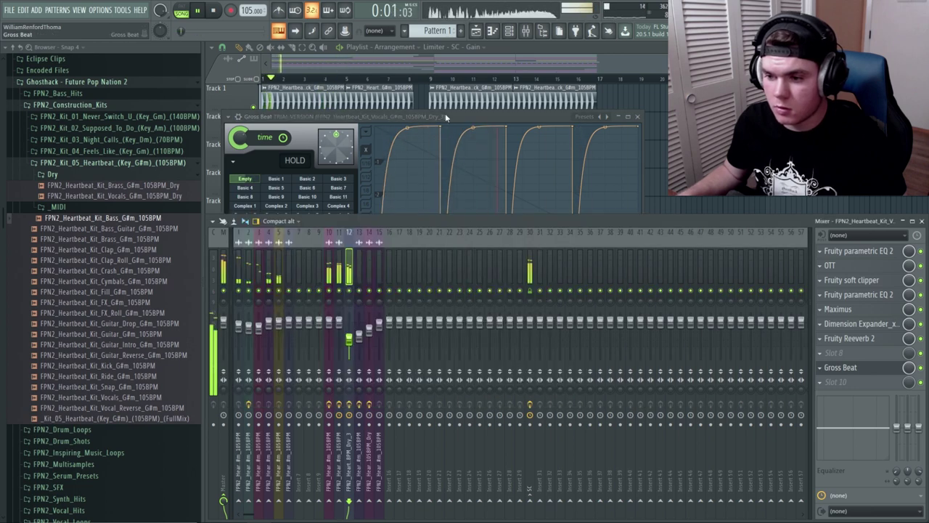
pyautogui.click(445, 114)
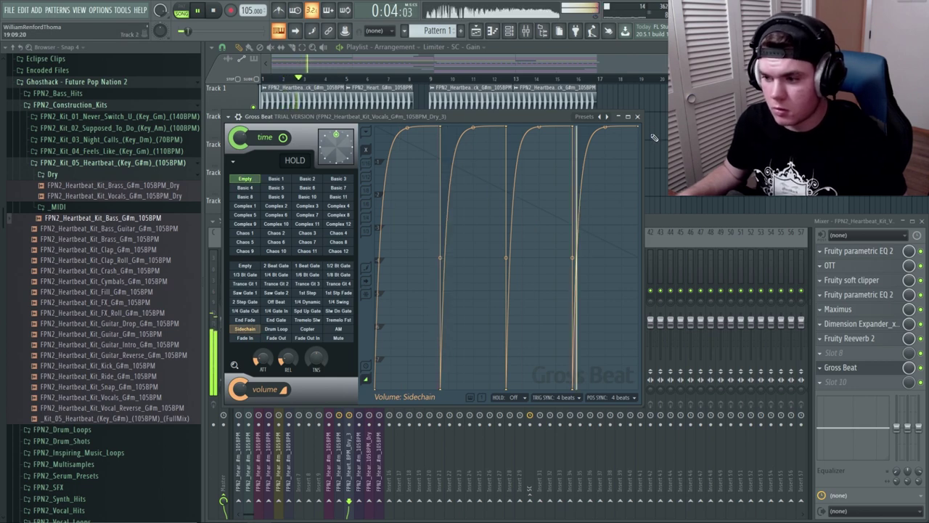
pyautogui.click(638, 116)
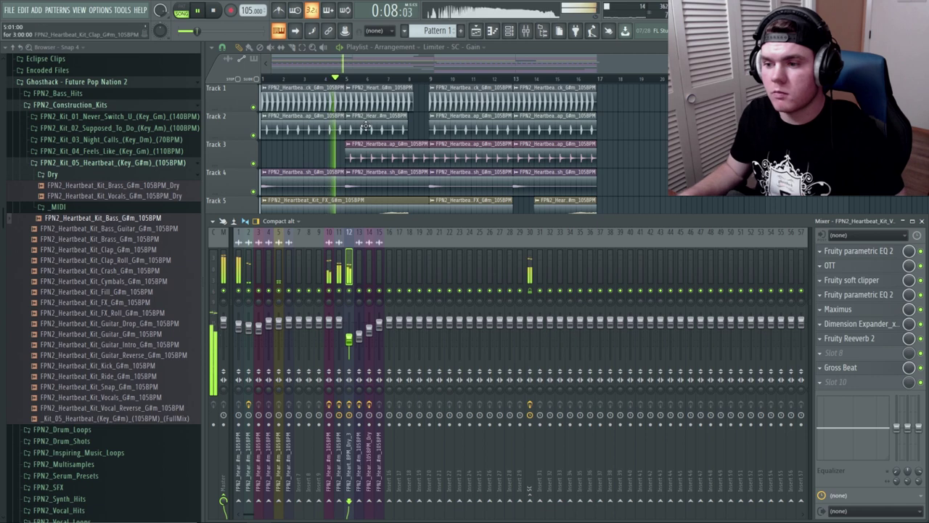
# - Solo Track 8 (Guitar Drop) in the playlist and listen to it from bar 9
pyautogui.click(529, 62)
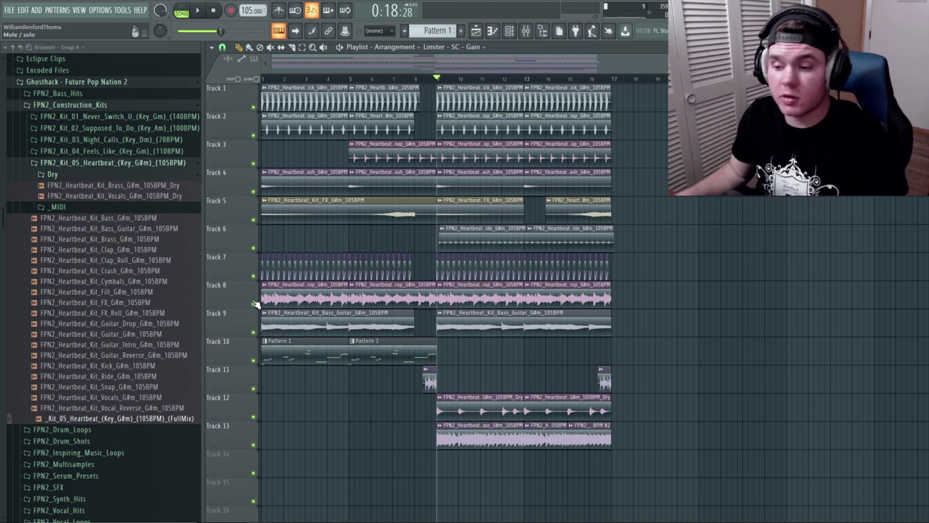
pyautogui.rightClick(254, 303)
pyautogui.press('space')
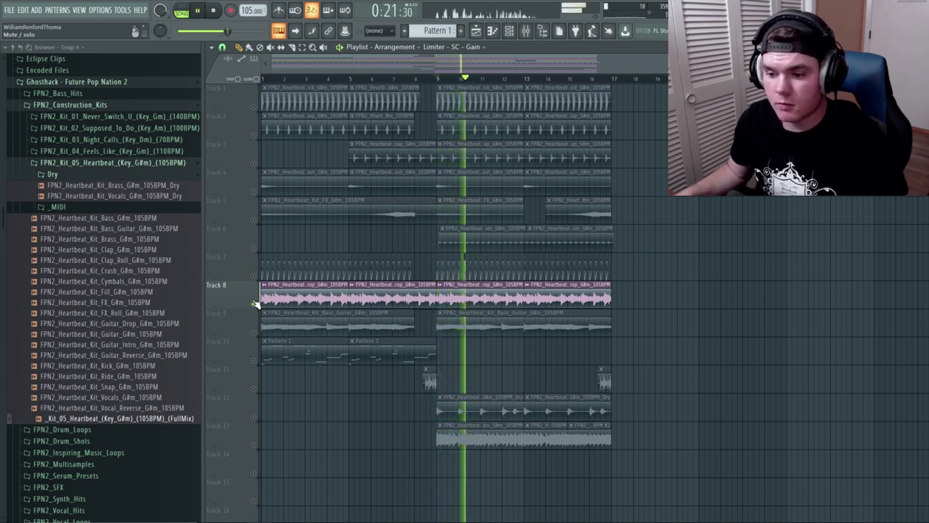
pyautogui.press('space')
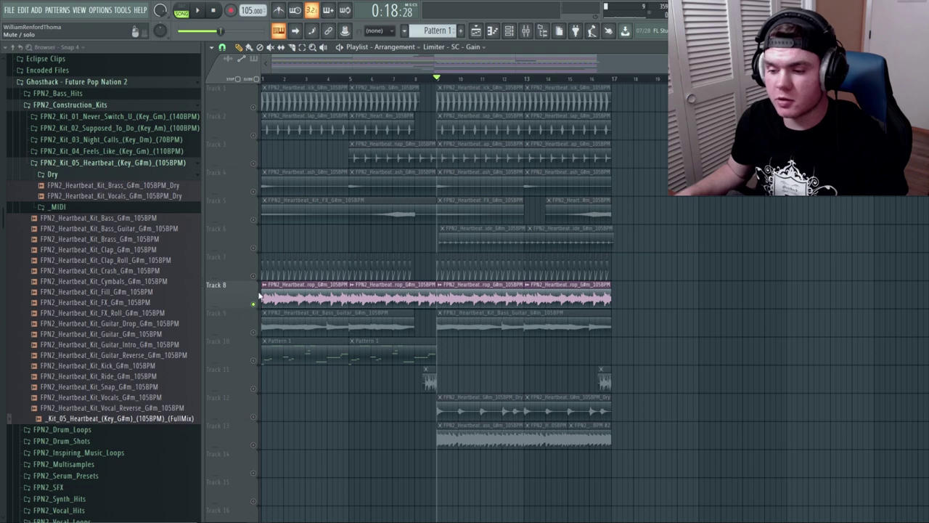
pyautogui.scroll(2, 527, 80)
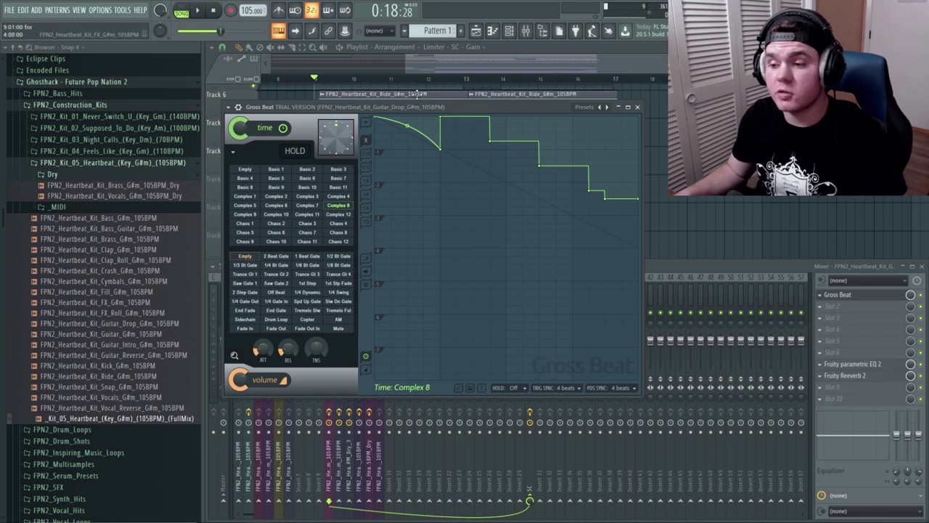
# - Solo mixer insert 10 (Guitar Drop) and audition its Complex 8 Gross Beat chop
pyautogui.moveTo(442, 109); pyautogui.dragTo(466, 124)
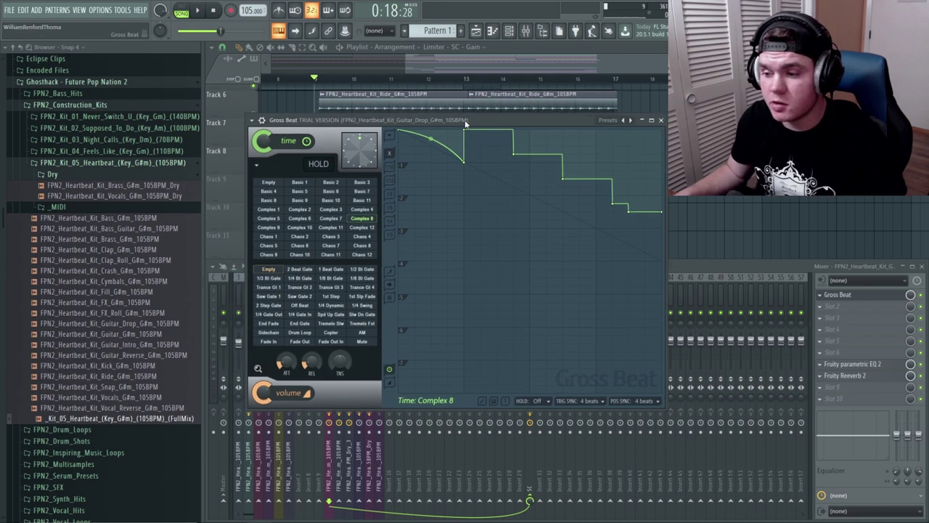
pyautogui.click(703, 270)
pyautogui.rightClick(332, 312)
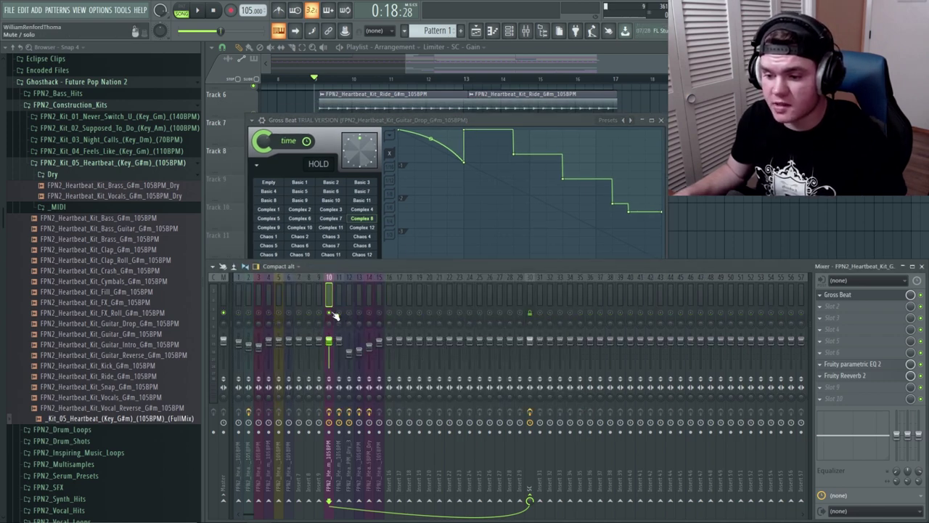
pyautogui.moveTo(464, 118); pyautogui.dragTo(452, 215)
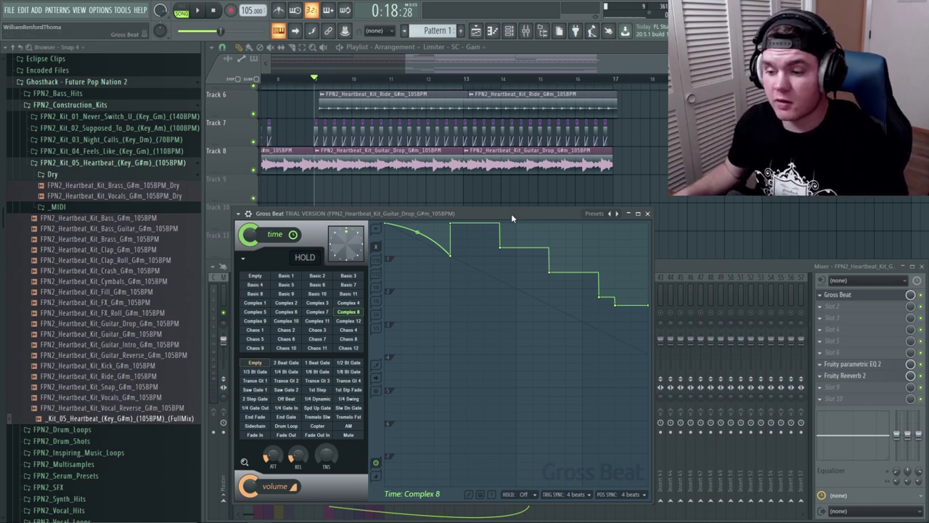
pyautogui.press('space')
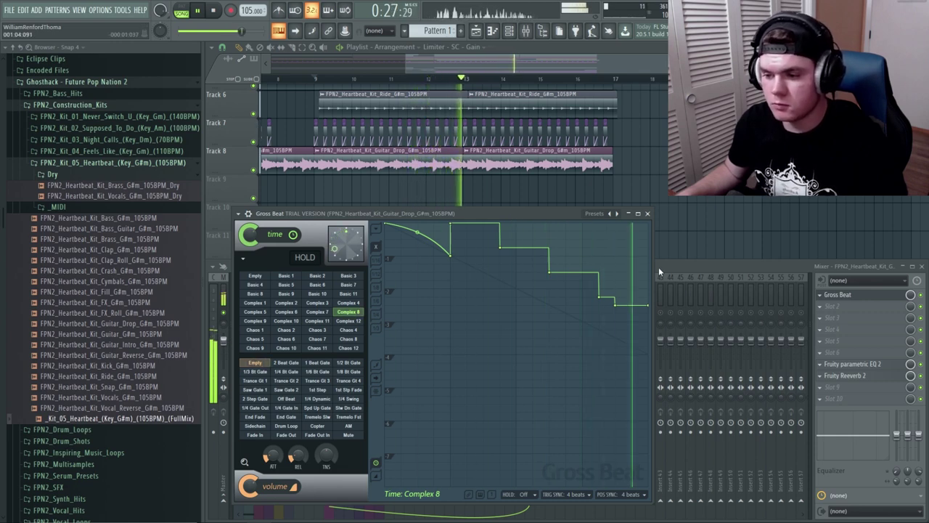
pyautogui.press('space')
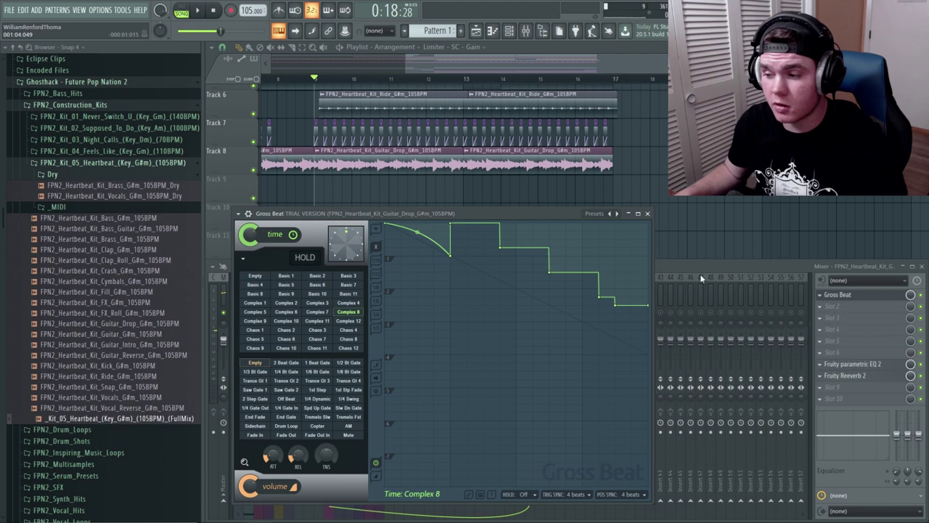
pyautogui.click(920, 295)
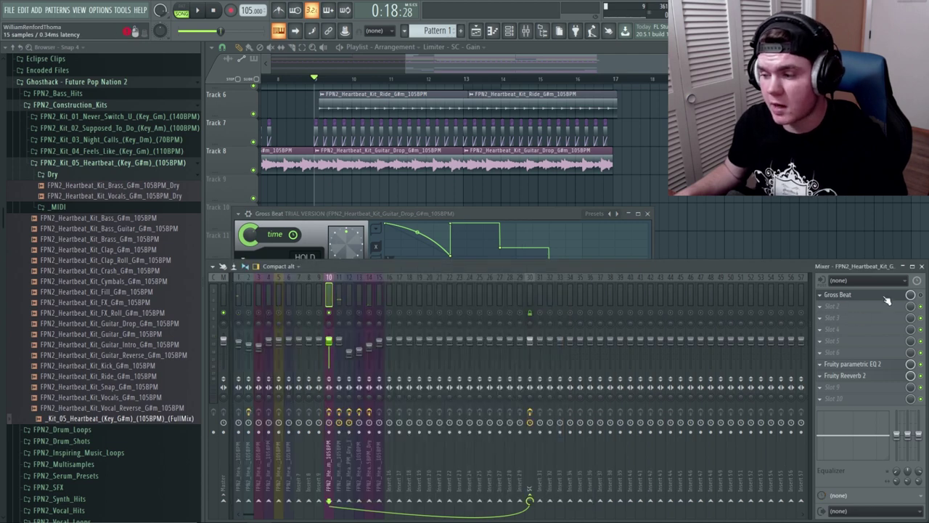
# - Add a second Gross Beat in slot 2 with the Complex 12 time pattern and play it
pyautogui.click(835, 294)
pyautogui.moveTo(835, 296)
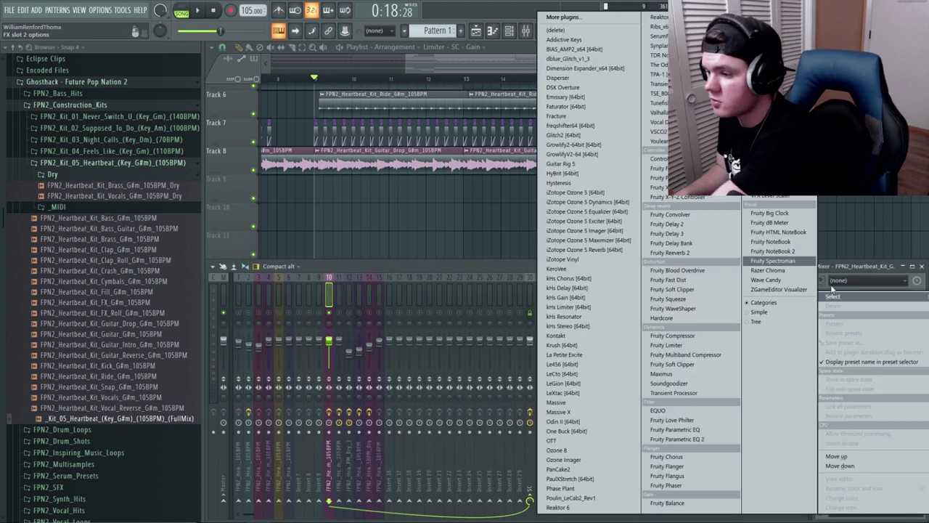
pyautogui.click(762, 181)
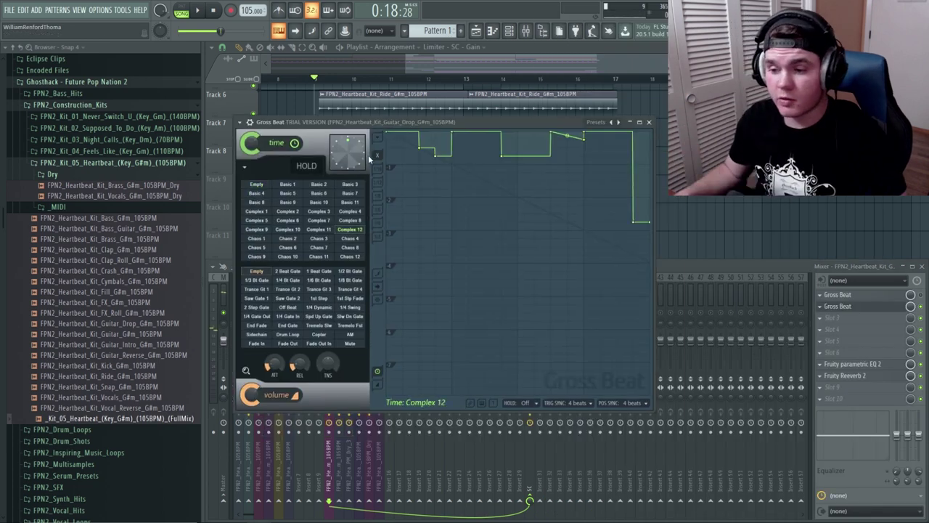
pyautogui.press('space')
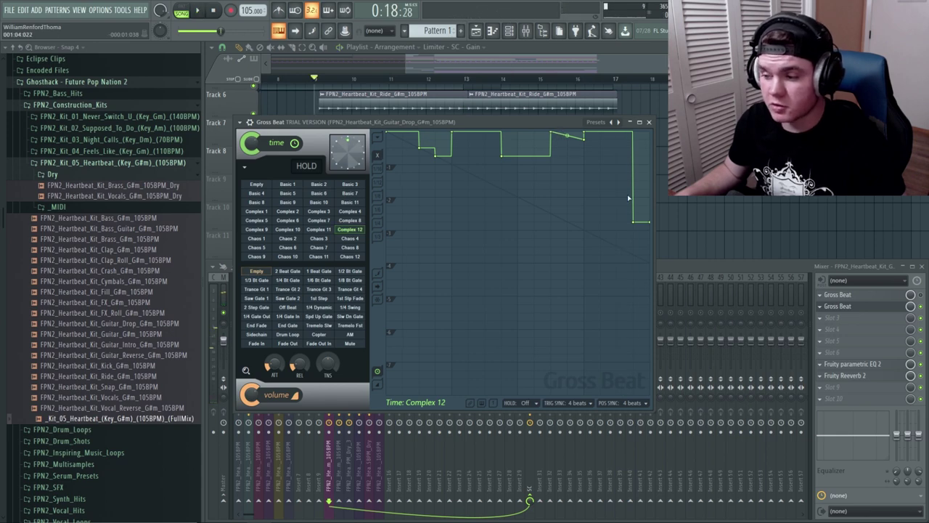
pyautogui.click(887, 305)
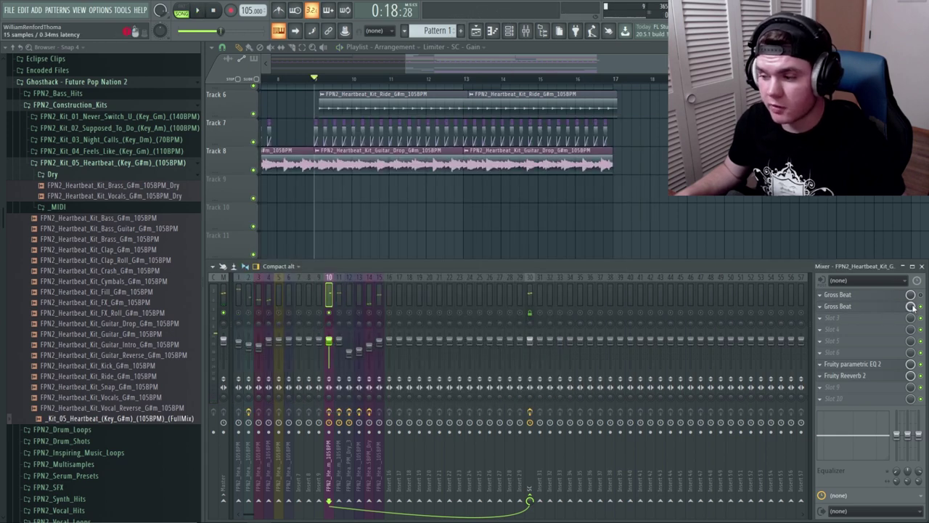
# - Add a third Gross Beat in slot 3 set to the Complex 10 time pattern
pyautogui.click(856, 320)
pyautogui.click(769, 276)
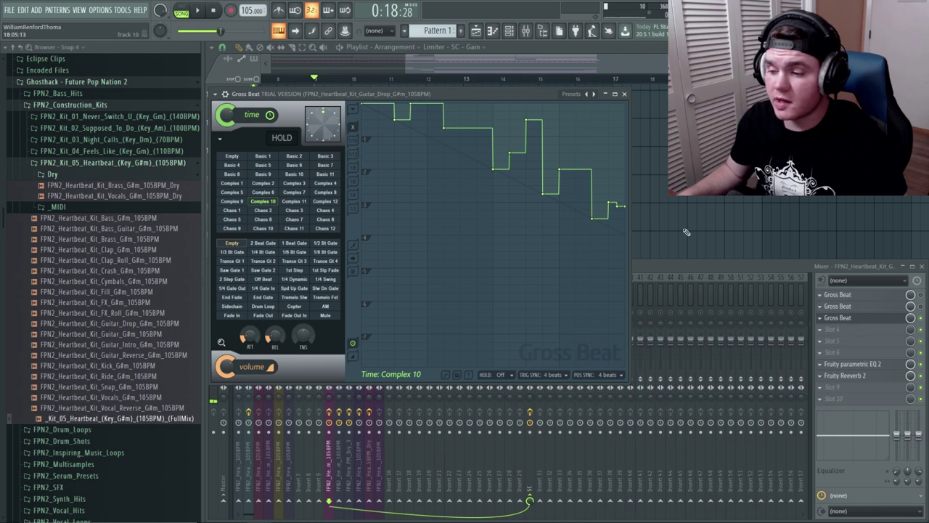
pyautogui.click(869, 318)
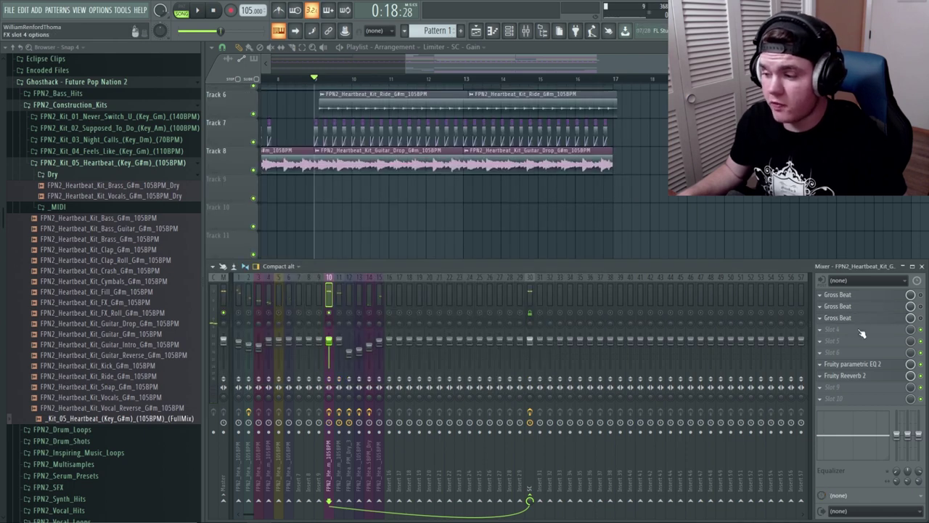
pyautogui.click(862, 333)
# - Load a fourth Gross Beat set to Complex 5 and audition the guitar chop
pyautogui.click(555, 29)
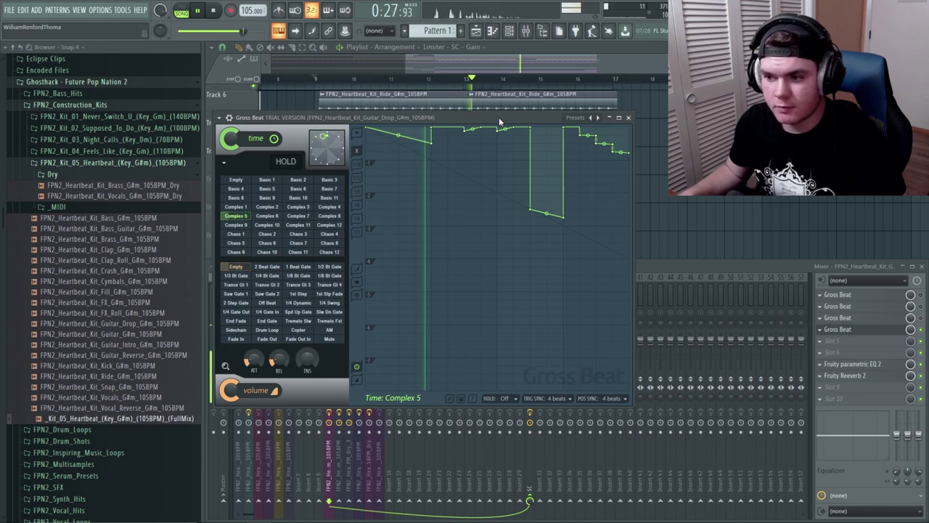
pyautogui.press('space')
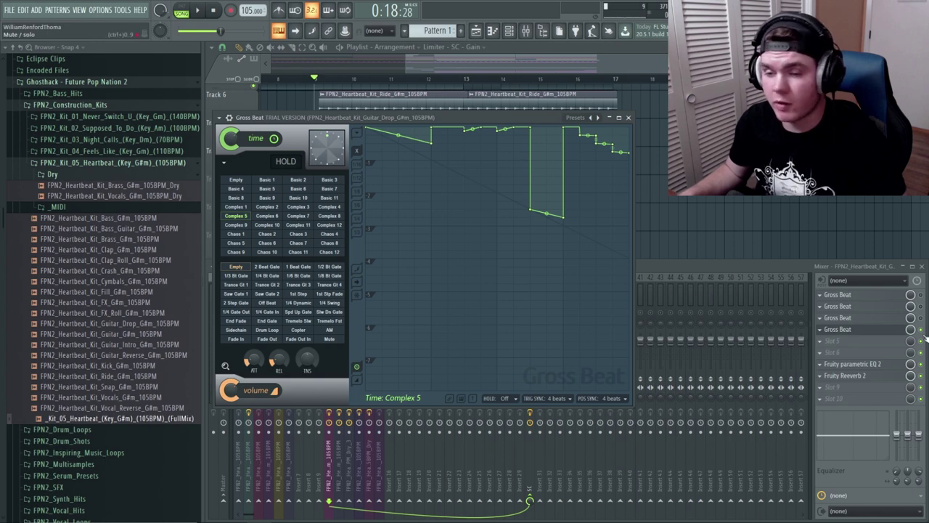
pyautogui.click(631, 119)
# - Create mix-level automation clips for the Gross Beats on the guitar drop insert
pyautogui.click(527, 31)
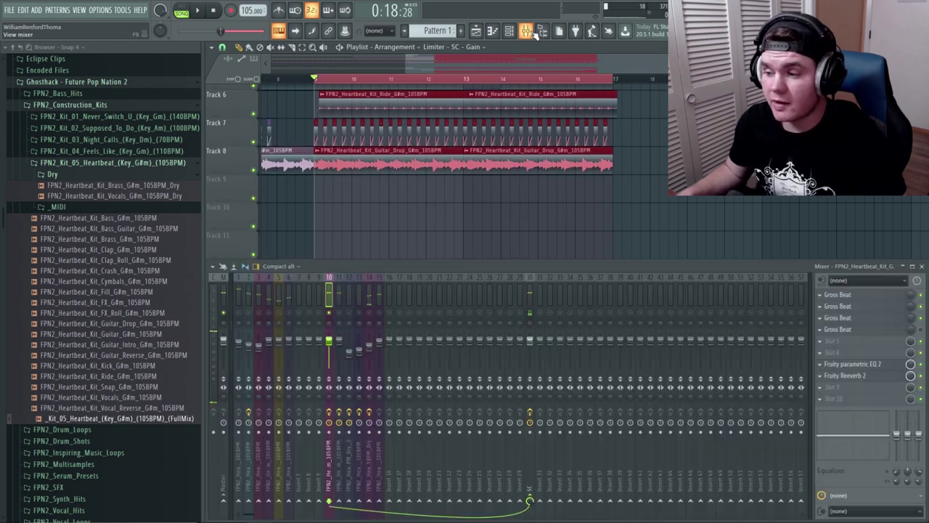
pyautogui.rightClick(912, 301)
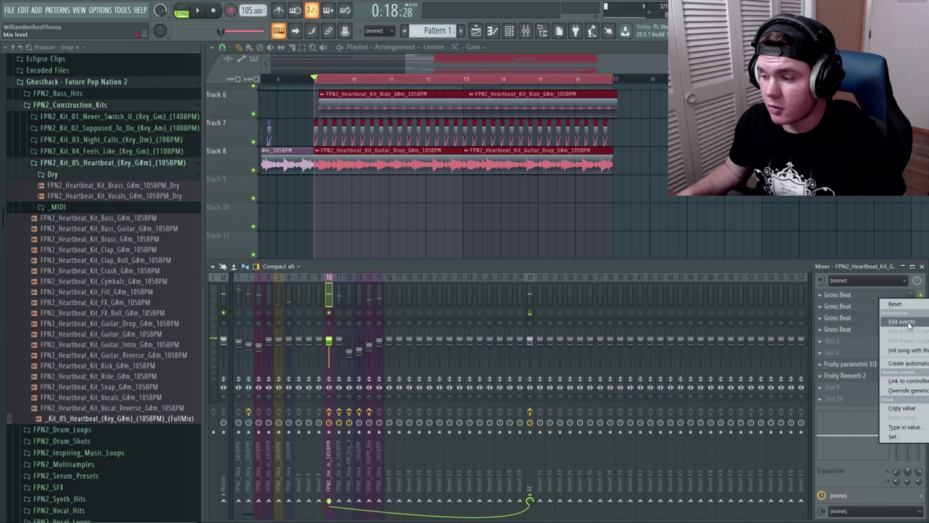
pyautogui.click(907, 364)
pyautogui.rightClick(911, 313)
pyautogui.click(908, 376)
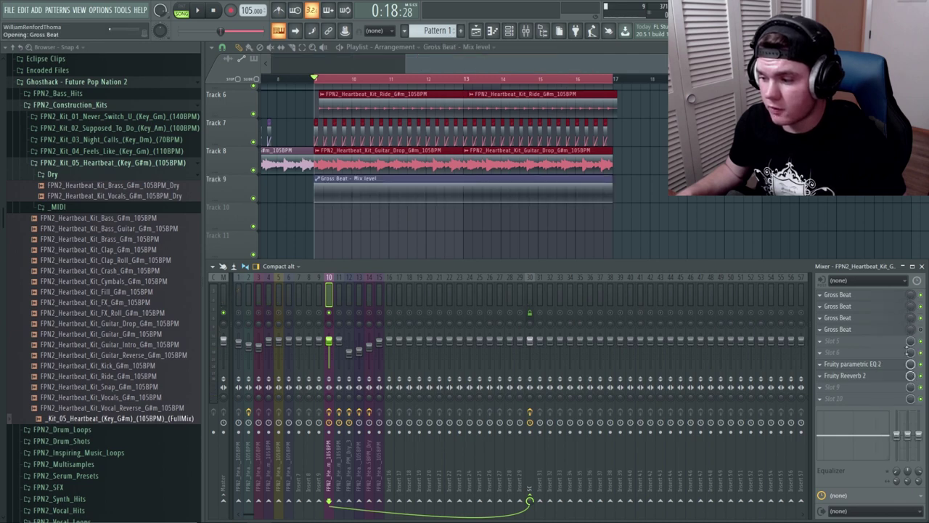
pyautogui.rightClick(912, 324)
pyautogui.click(908, 387)
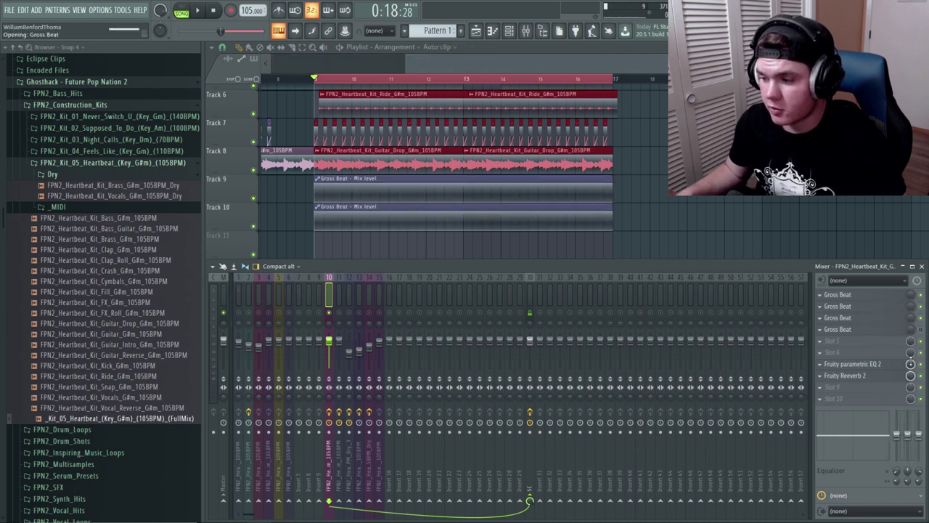
pyautogui.press('F9')
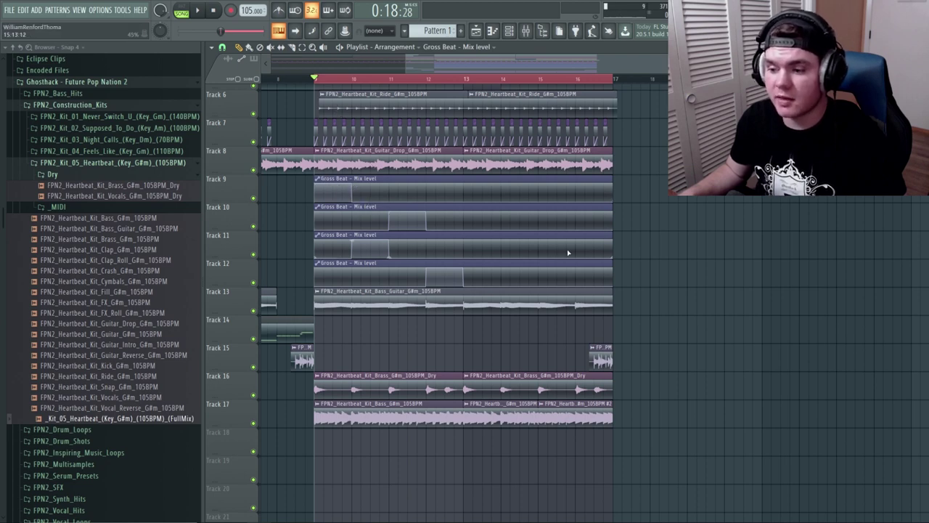
# - Duplicate the four Gross Beat mix clips into bars 13–17 and delete a stray clip on Track 12
pyautogui.press('space')
pyautogui.moveTo(636, 285); pyautogui.dragTo(462, 190)
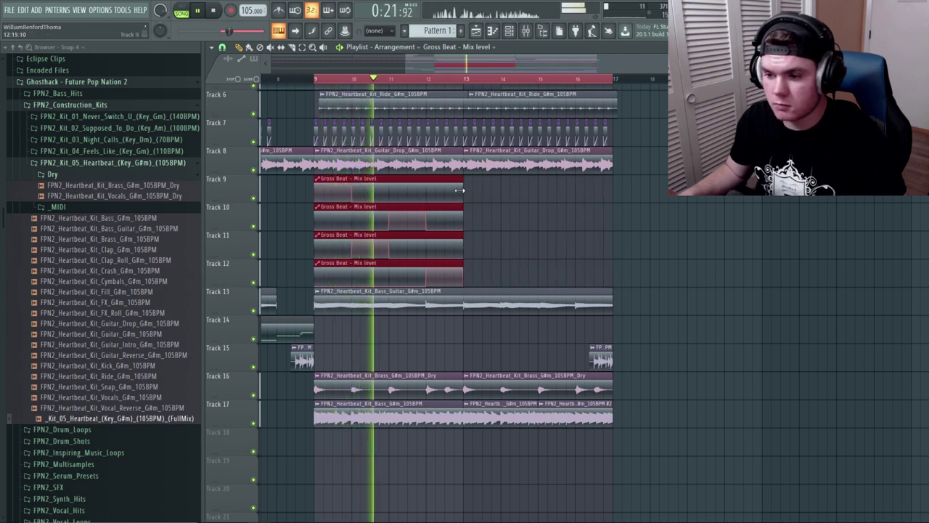
pyautogui.hotkey('ctrl', 'b')
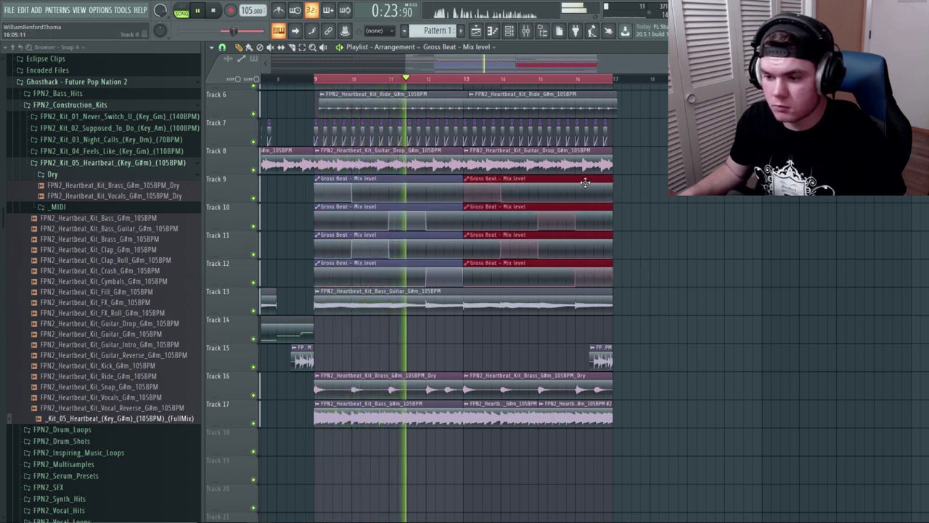
pyautogui.click(698, 274)
pyautogui.rightClick(716, 282)
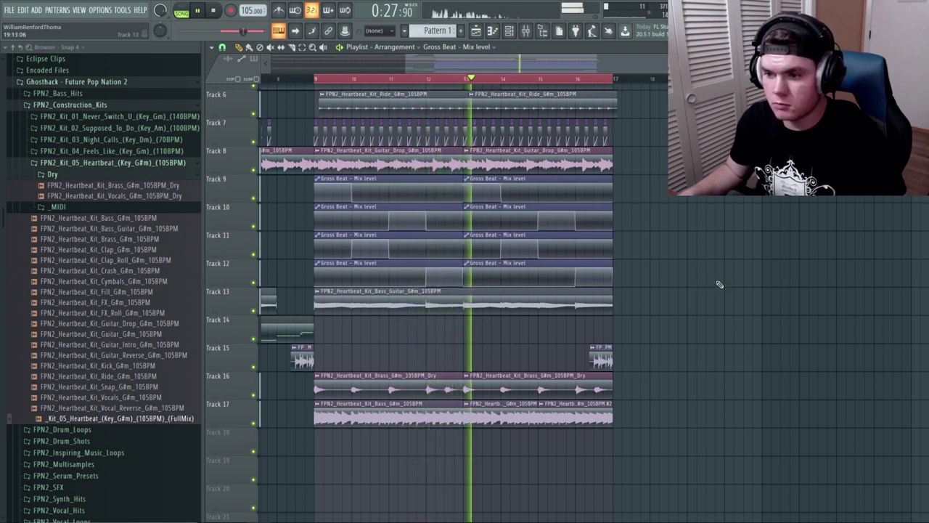
pyautogui.press('space')
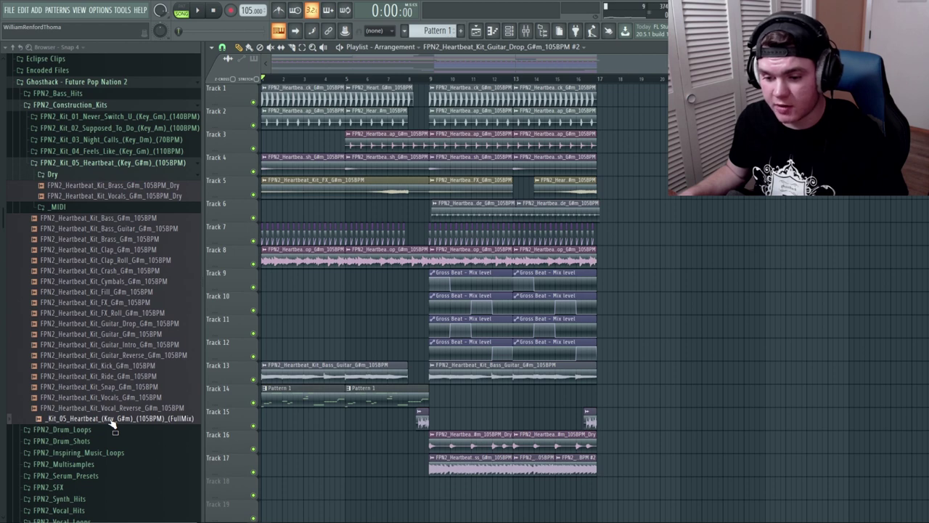
# - Place the FullMix reference sample on Track 20, solo it, and play it
pyautogui.moveTo(114, 427); pyautogui.dragTo(310, 362)
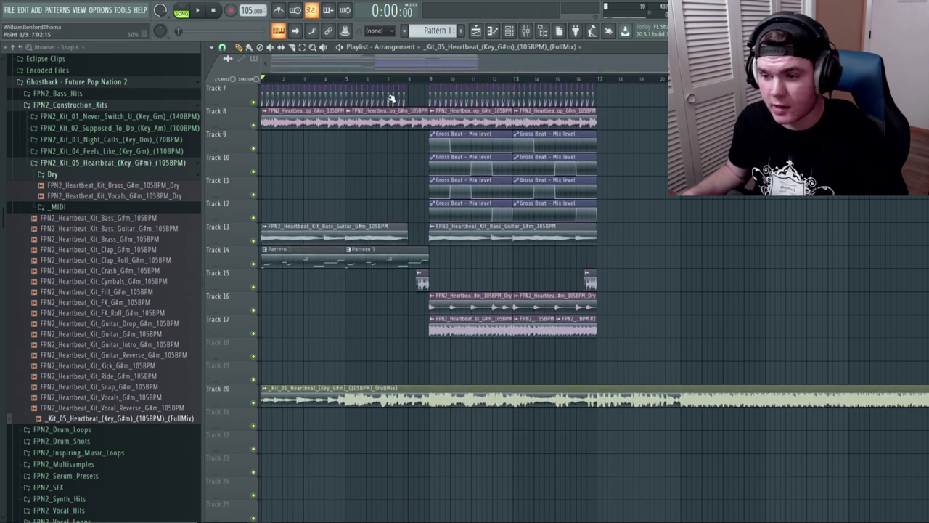
pyautogui.scroll(-2, 396, 82)
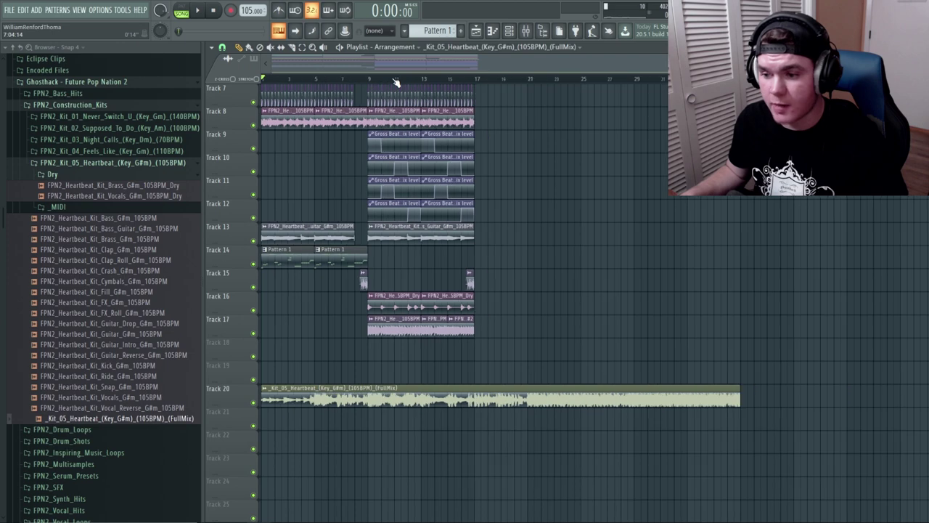
pyautogui.rightClick(256, 403)
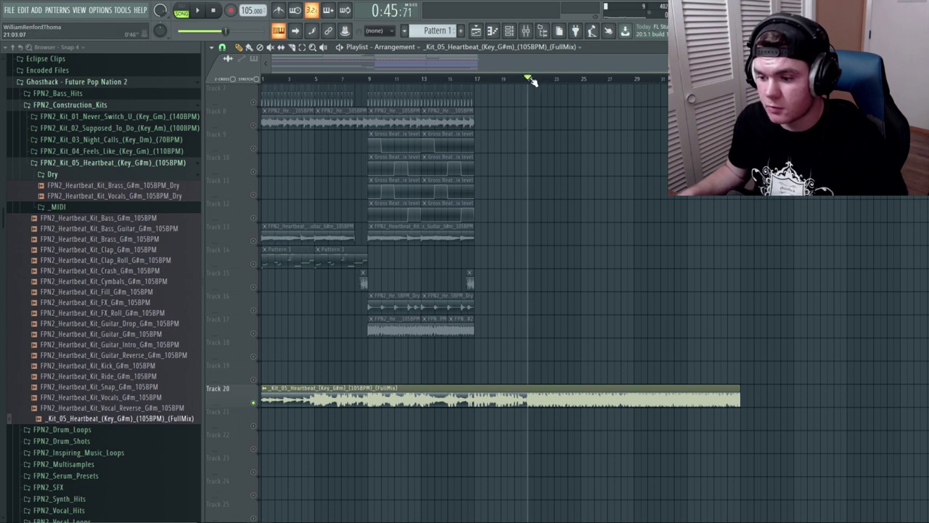
pyautogui.press('space')
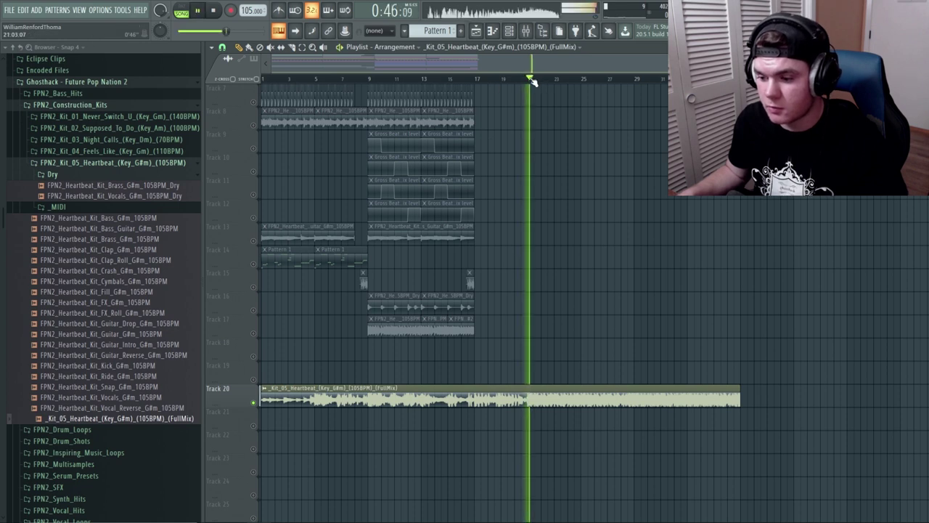
pyautogui.doubleClick(439, 398)
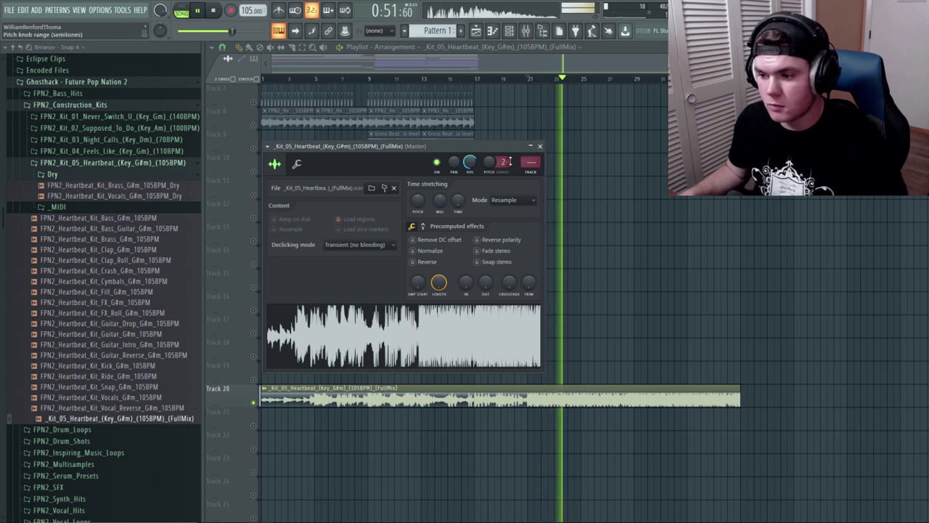
pyautogui.click(539, 147)
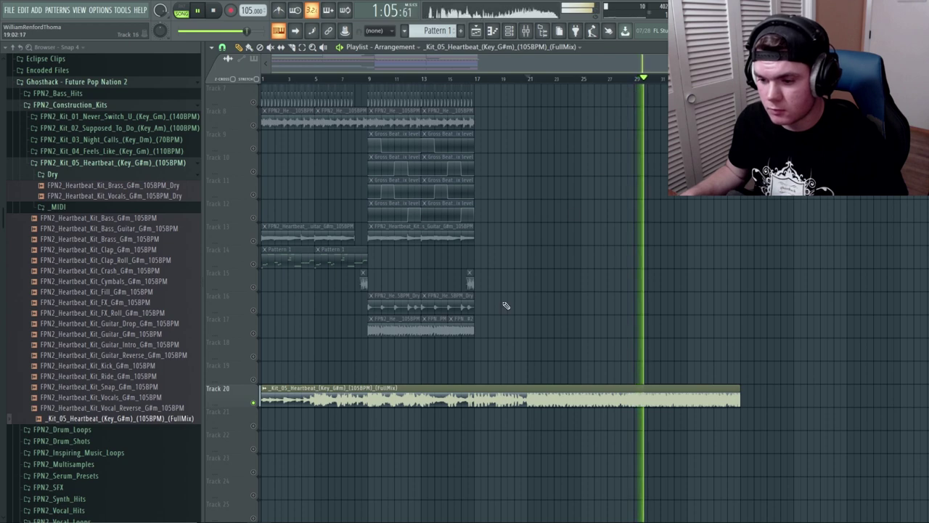
# - Unsolo and mute the FullMix reference on Track 20, then play the arrangement from bar 9
pyautogui.press('space')
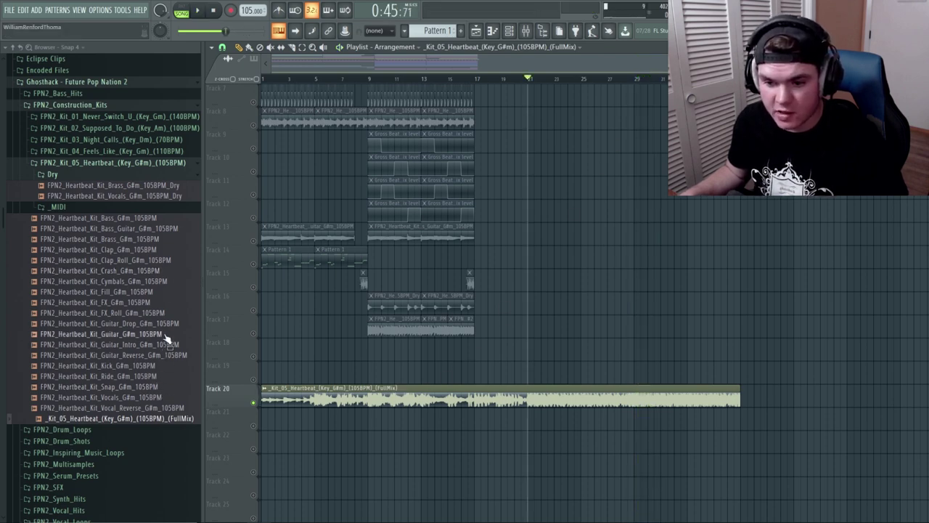
pyautogui.click(153, 286)
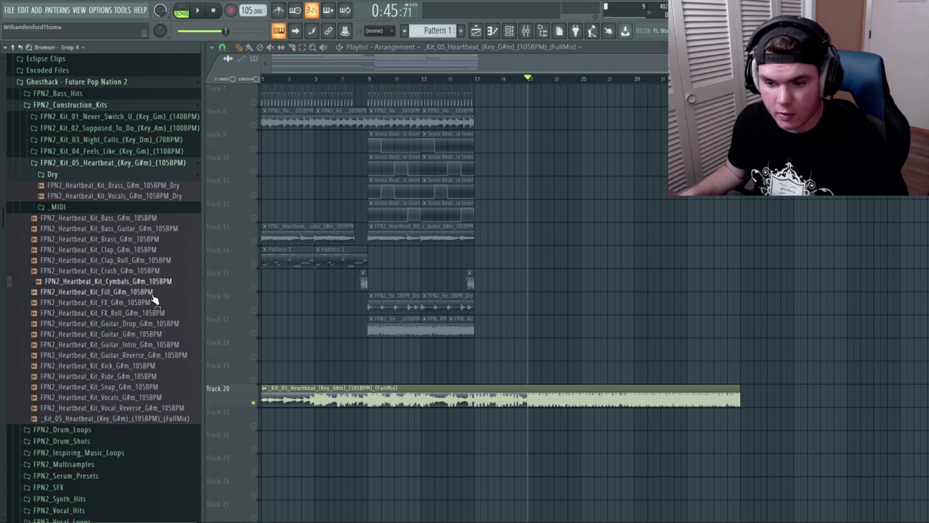
pyautogui.click(370, 80)
pyautogui.rightClick(252, 356)
pyautogui.rightClick(252, 357)
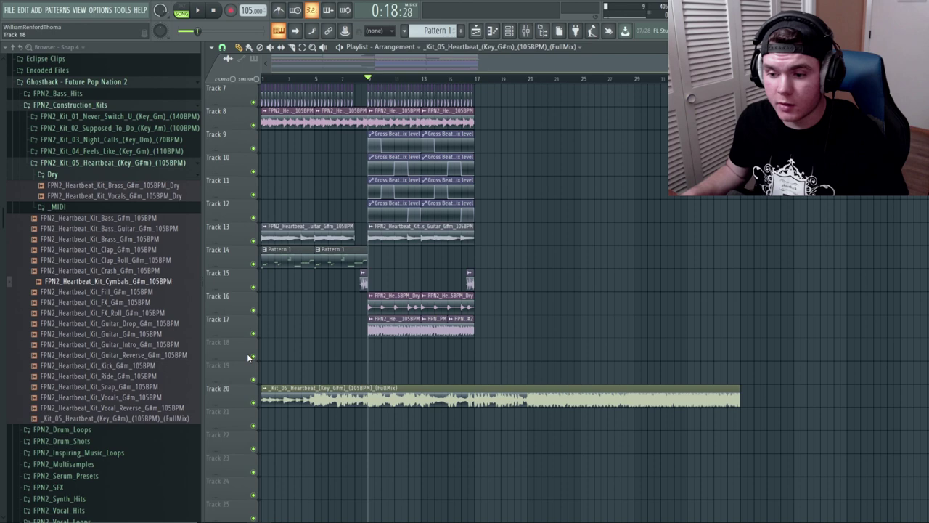
pyautogui.click(254, 402)
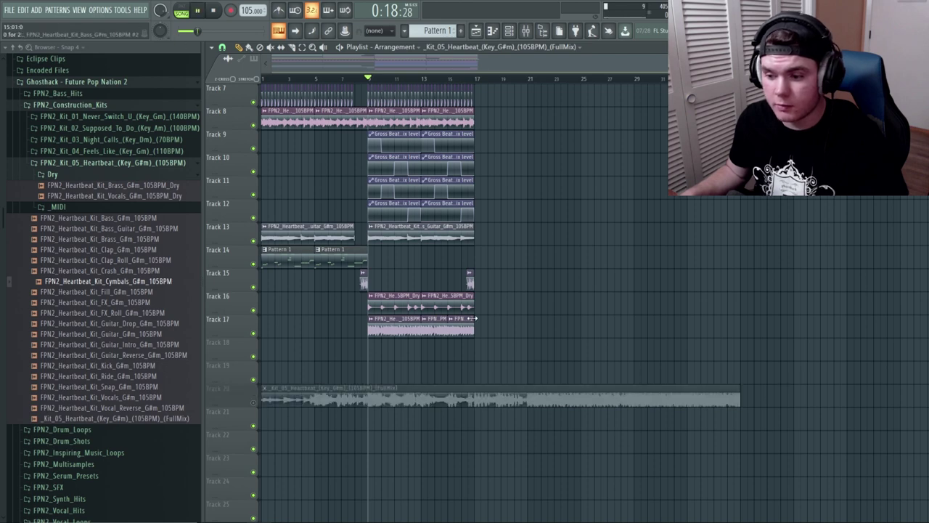
pyautogui.press('space')
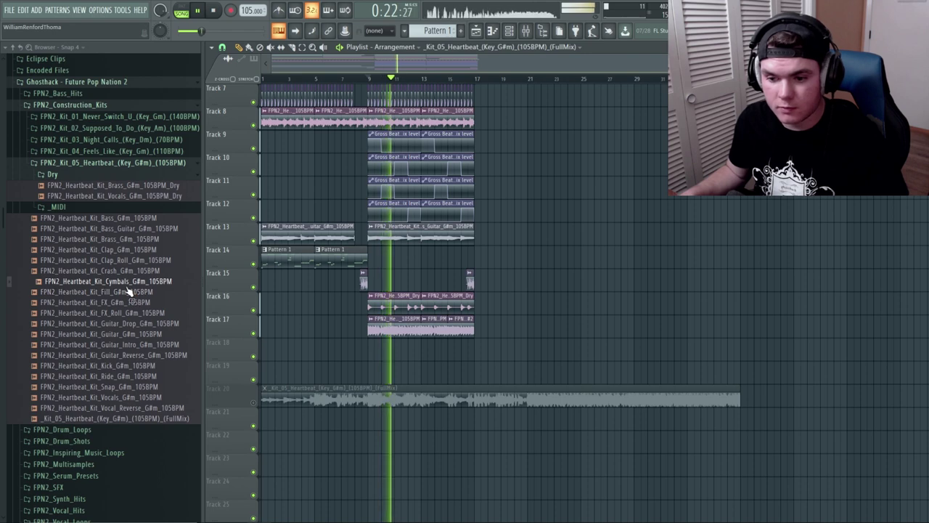
pyautogui.press('space')
# - Audition Track 6 solo from bar 9, then take it out of solo
pyautogui.scroll(5, 409, 100)
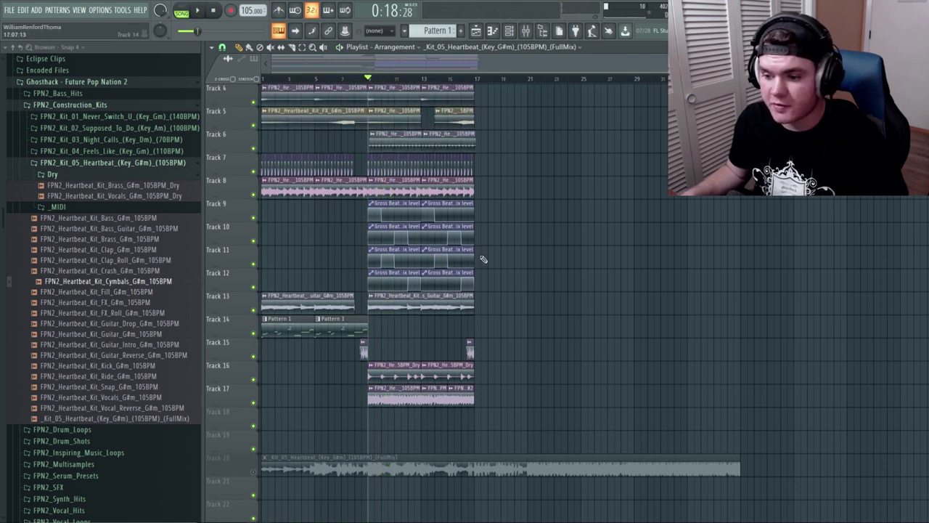
pyautogui.rightClick(253, 195)
pyautogui.press('space')
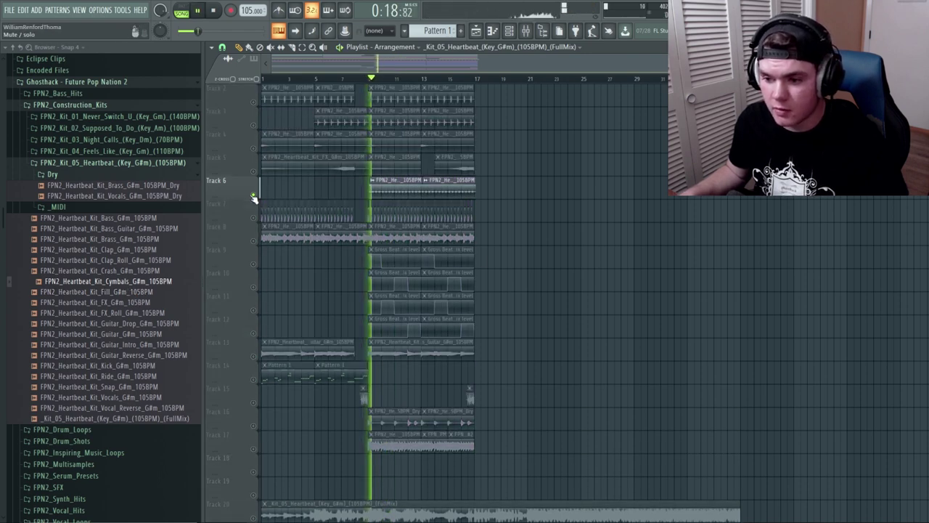
pyautogui.press('space')
pyautogui.rightClick(253, 196)
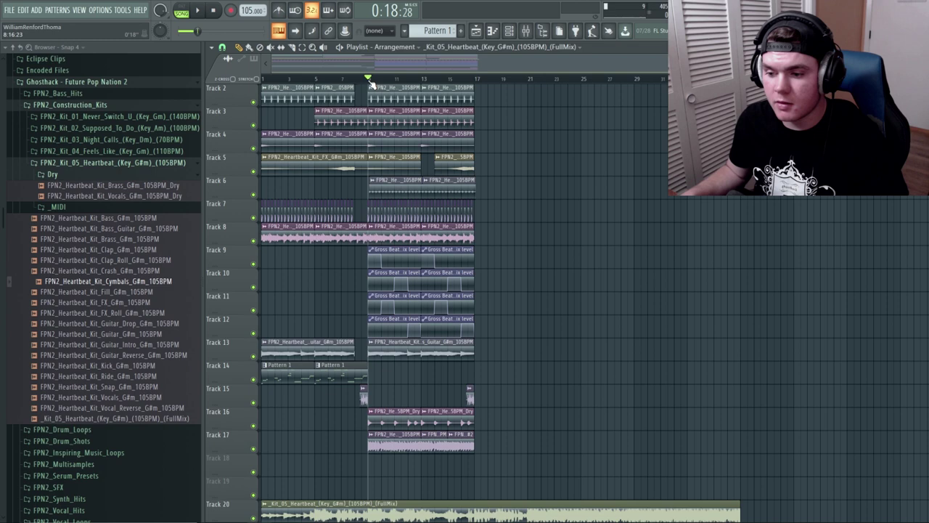
# - Play the arrangement from the top with Track 20 in view, then solo the FullMix reference
pyautogui.scroll(1, 365, 109)
pyautogui.press('space')
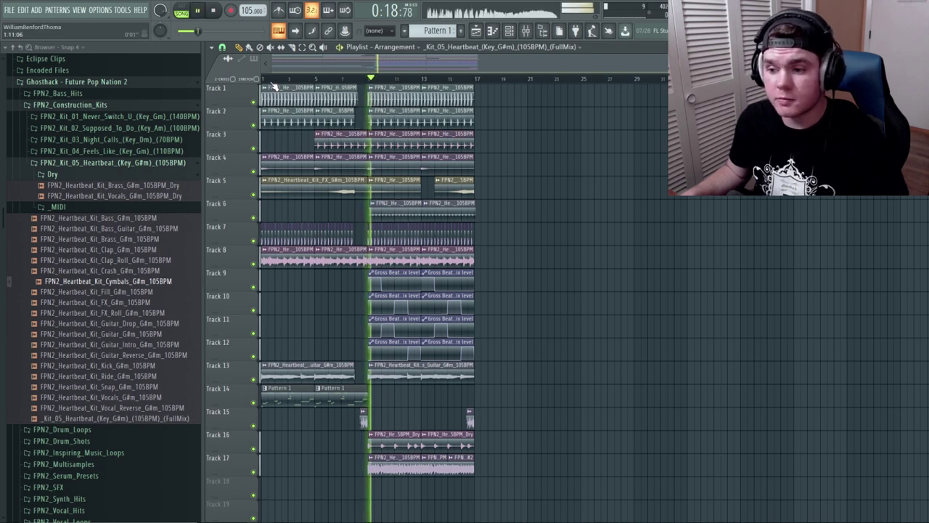
pyautogui.press('space')
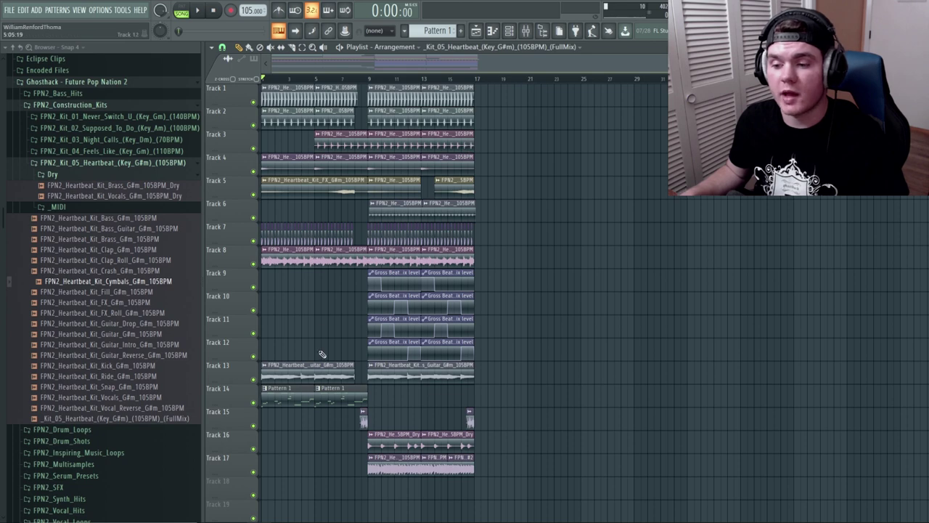
pyautogui.press('space')
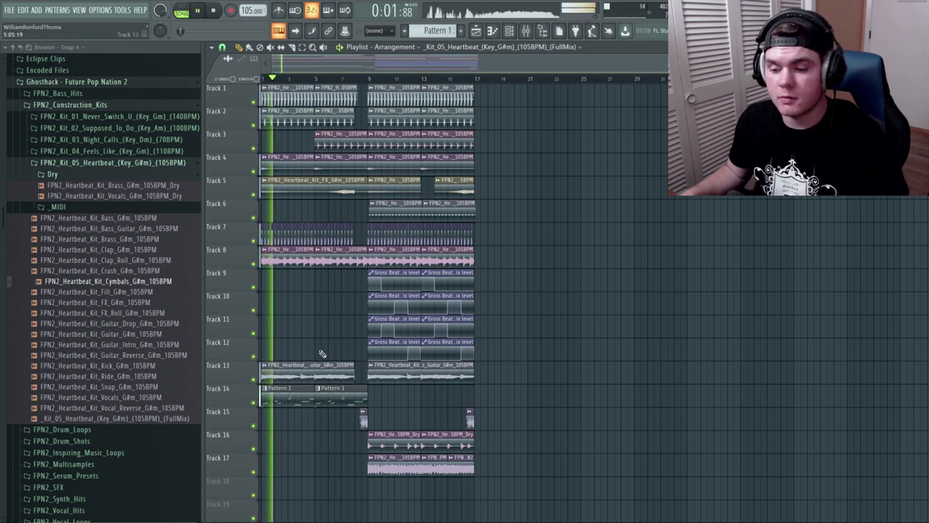
pyautogui.scroll(-2, 322, 312)
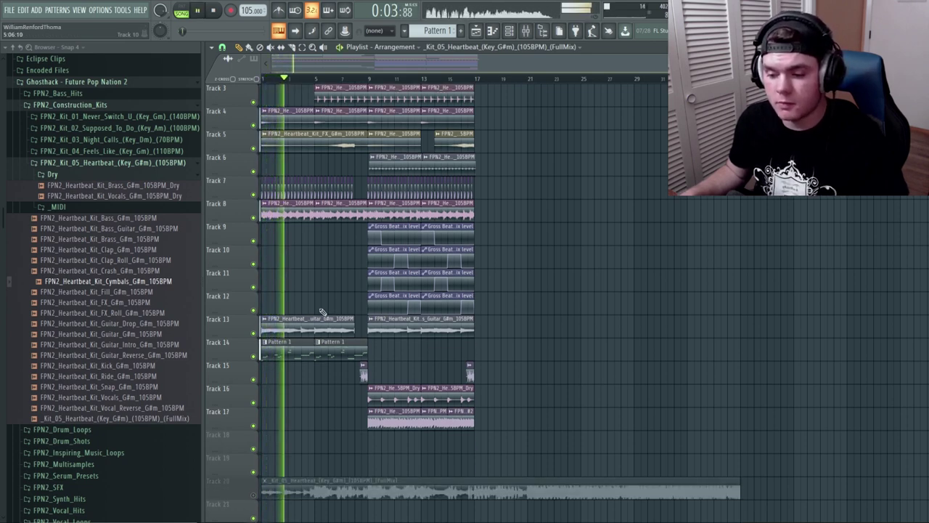
pyautogui.scroll(-3, 322, 312)
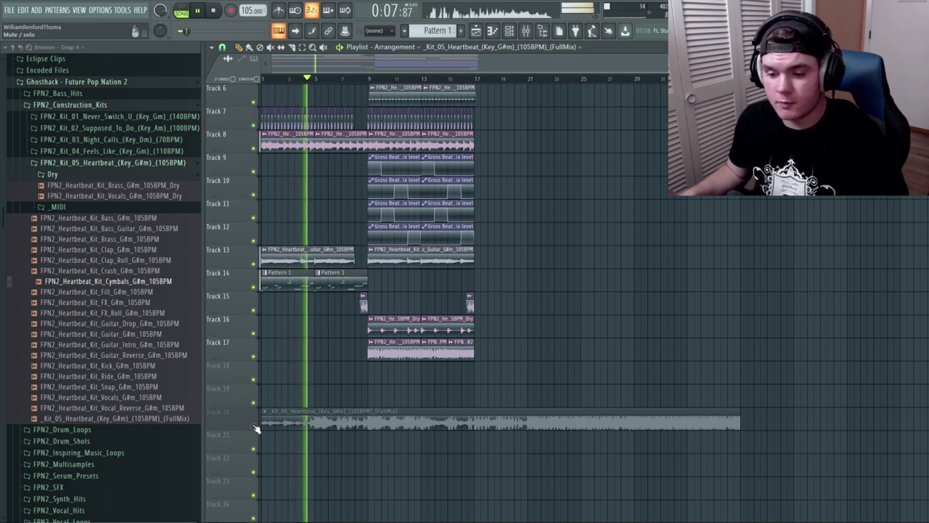
pyautogui.press('space')
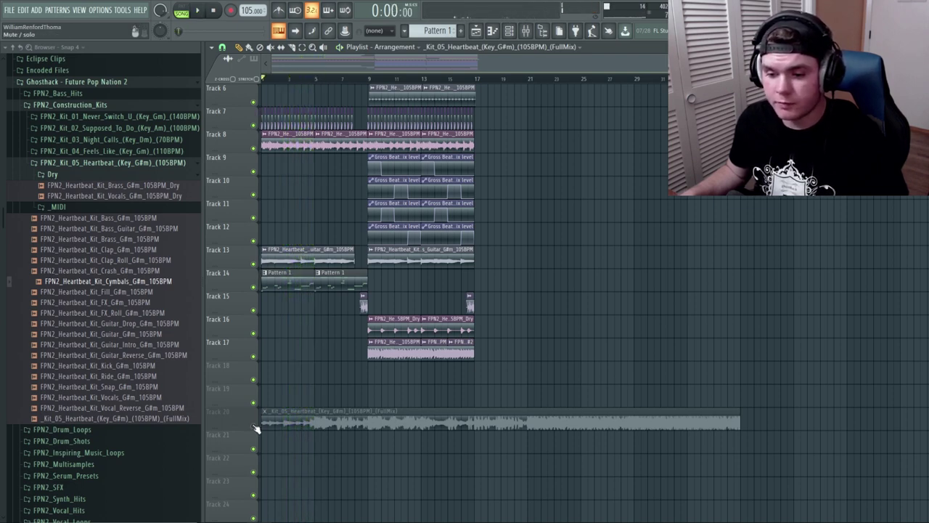
pyautogui.rightClick(254, 426)
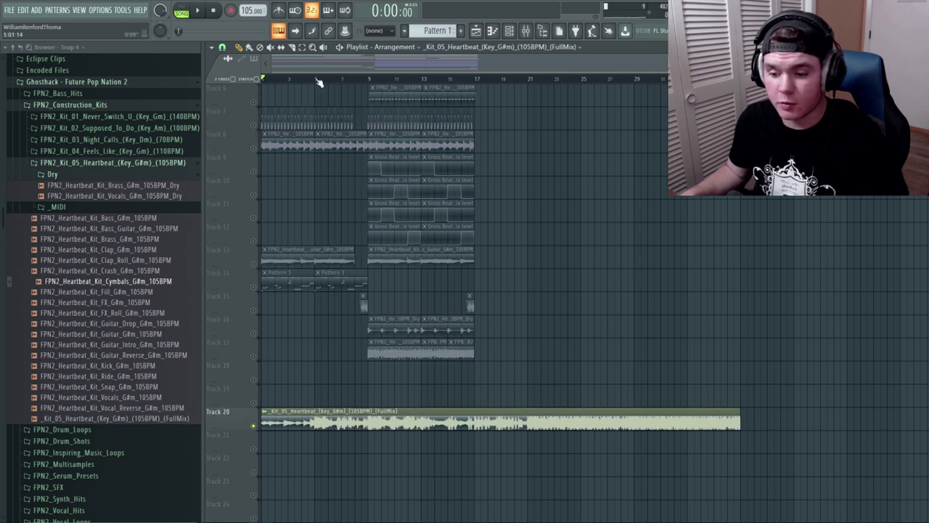
# - Audition the soloed FullMix reference from the start, bar 5 and bar 9, then remove it from Track 20
pyautogui.press('space')
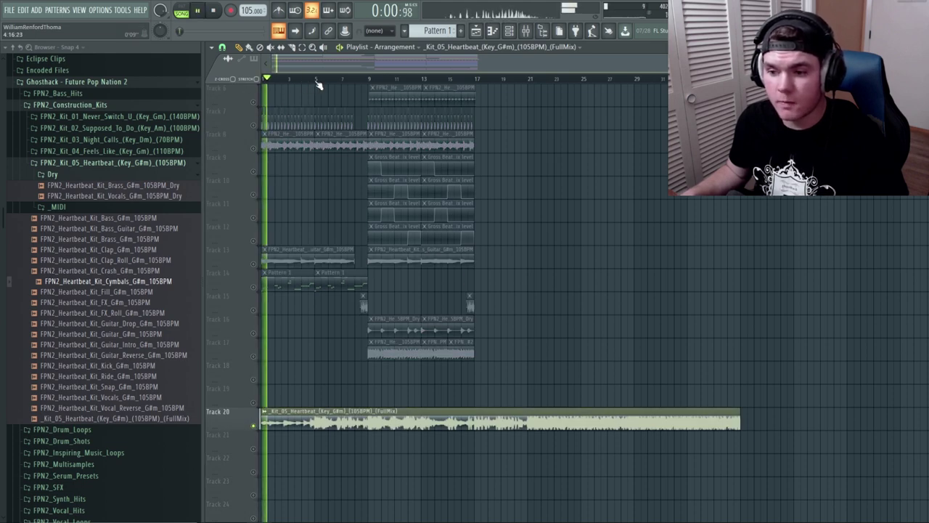
pyautogui.click(317, 82)
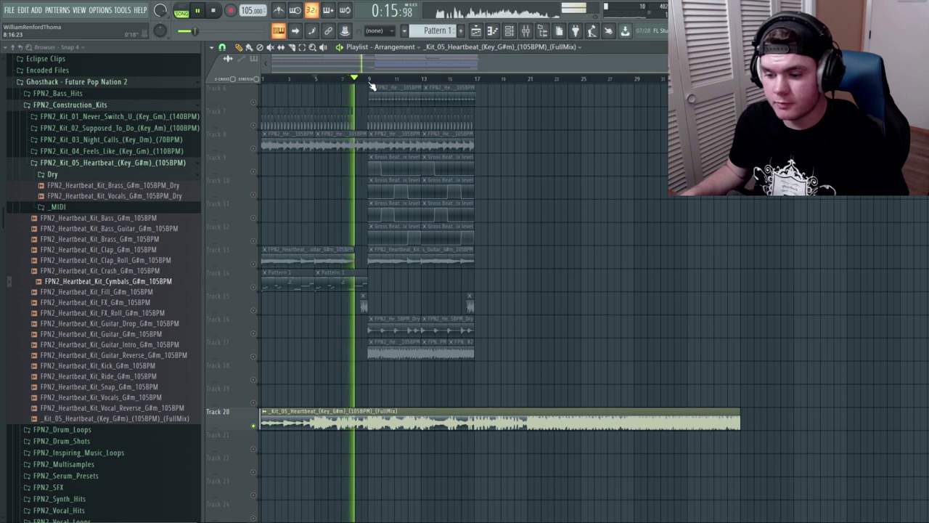
pyautogui.click(370, 81)
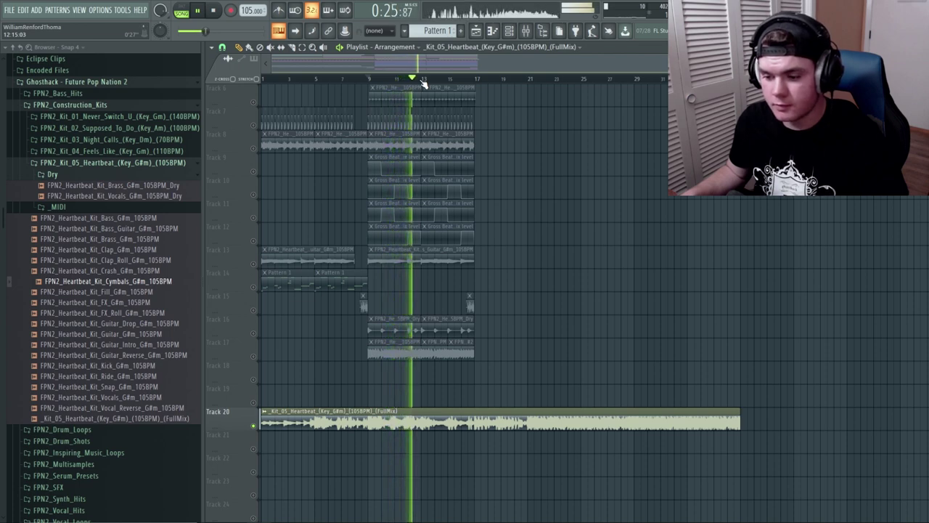
pyautogui.press('space')
pyautogui.hotkey('ctrl', 'z')
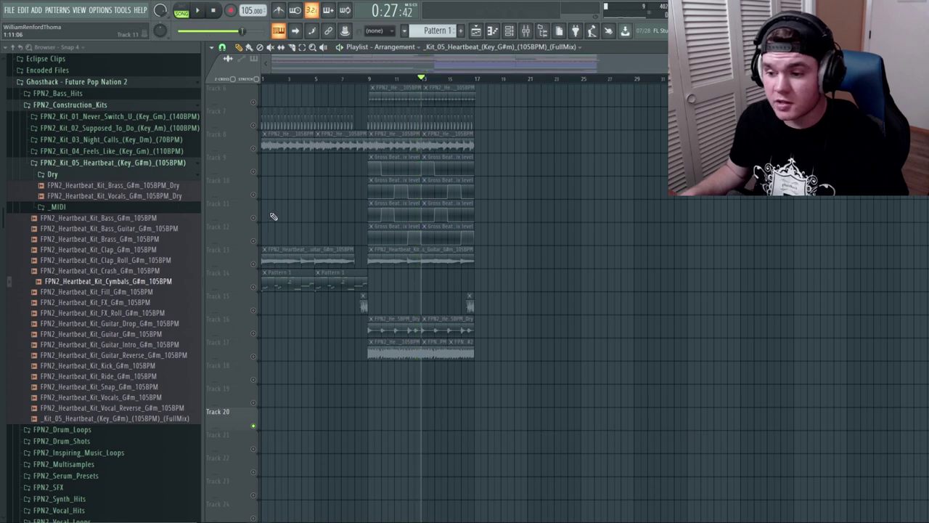
# - Unmute Tracks 8, 9, 10 and the remaining muted tracks while playing from bar 9
pyautogui.rightClick(249, 150)
pyautogui.click(247, 154)
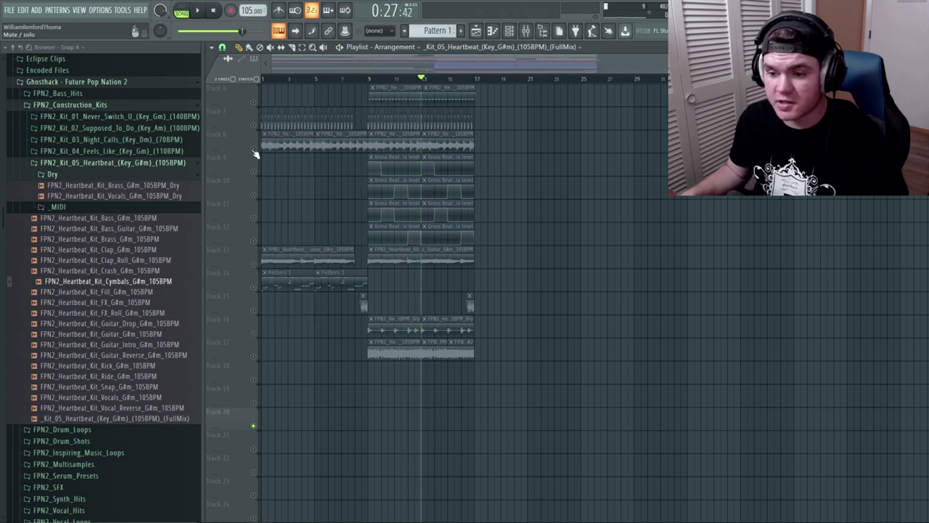
pyautogui.moveTo(252, 150); pyautogui.dragTo(254, 241)
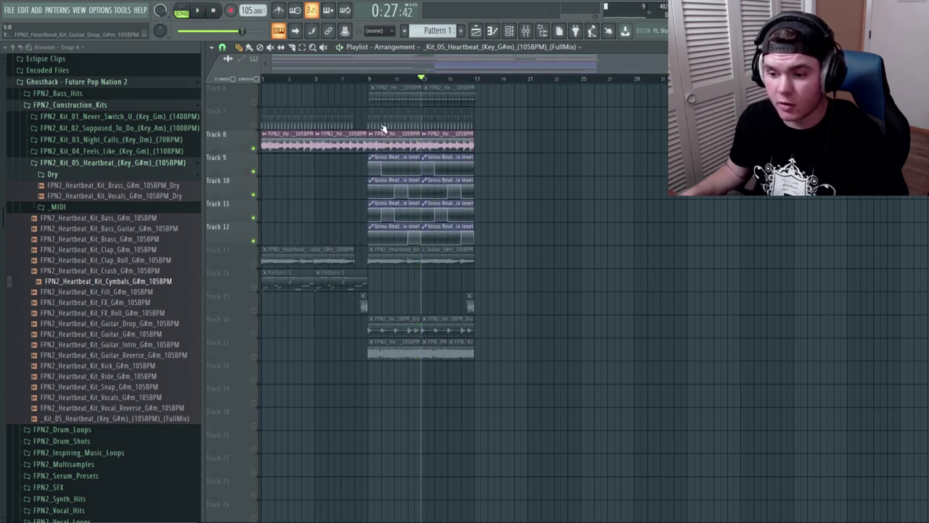
pyautogui.click(369, 77)
pyautogui.press('space')
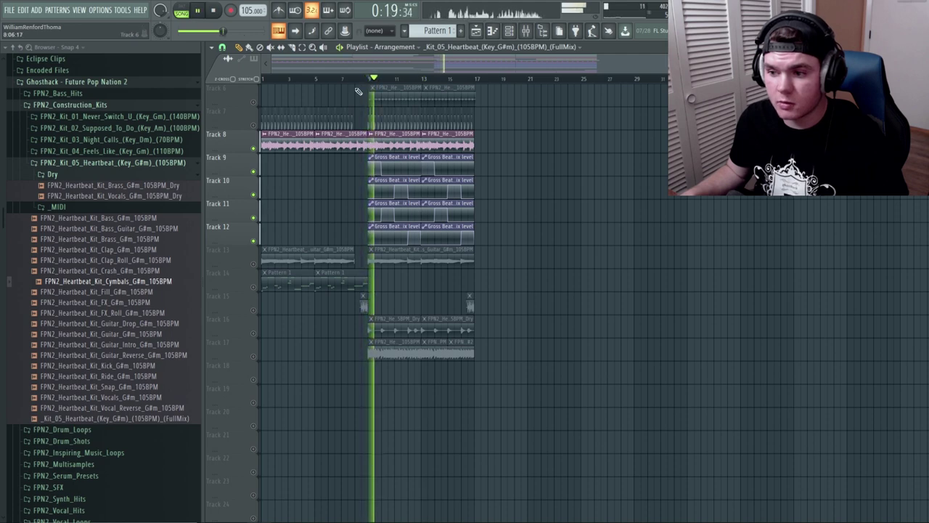
pyautogui.keyDown('ctrl'); pyautogui.click(255, 149); pyautogui.keyUp('ctrl')
pyautogui.press('space')
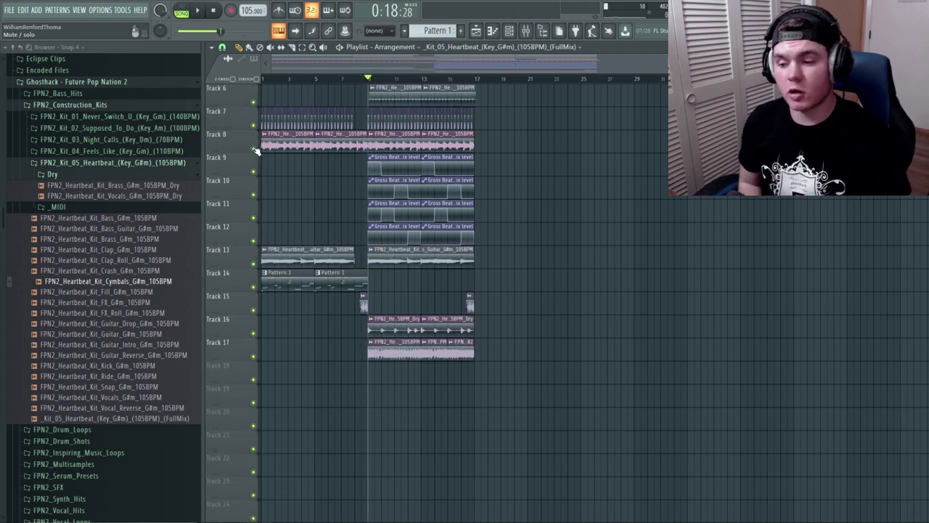
# - Play the full arrangement from bar 9, then from bar 1
pyautogui.press('space')
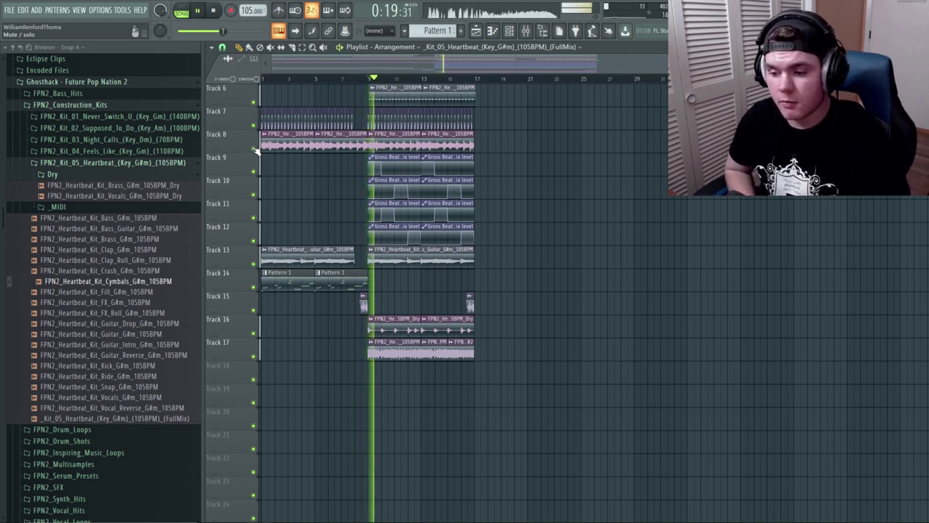
pyautogui.press('space')
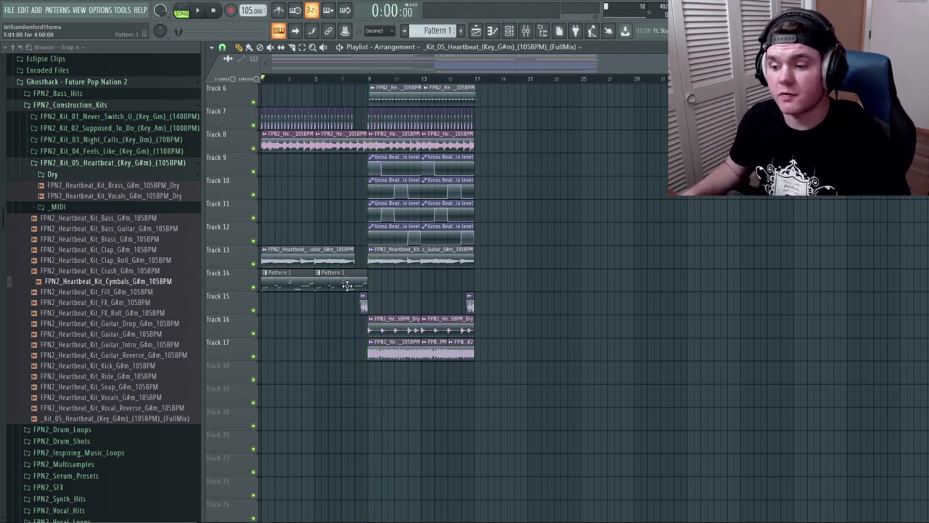
pyautogui.press('space')
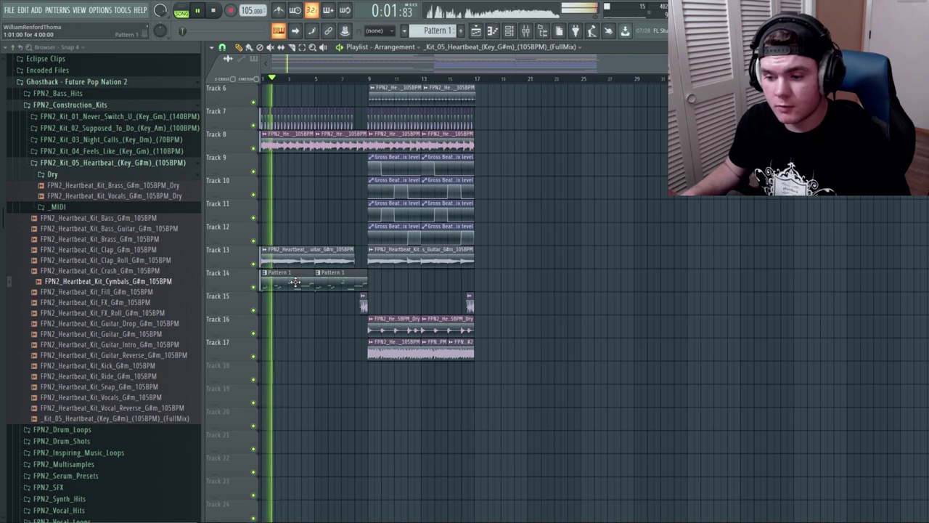
pyautogui.press('space')
# - Check the Bass G#m channel settings, solo Track 13's bass, then play all tracks from bar 9
pyautogui.doubleClick(405, 353)
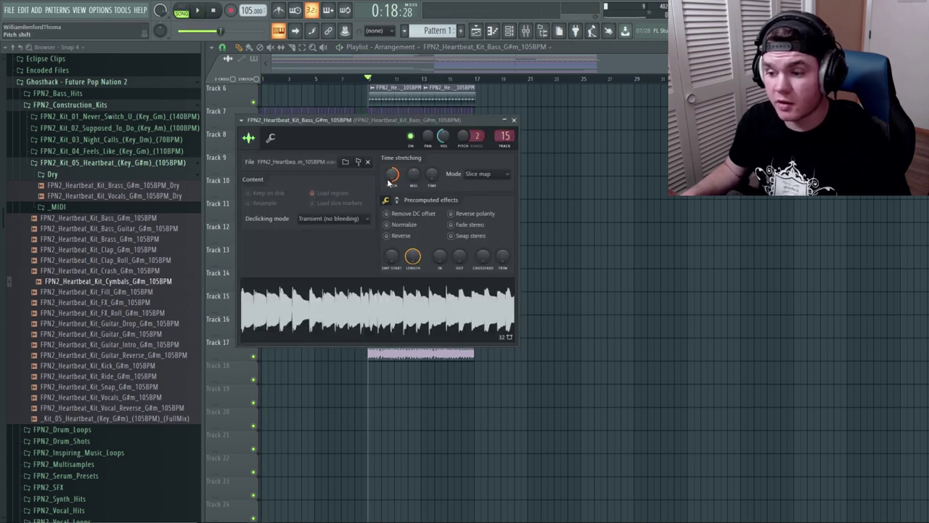
pyautogui.click(514, 120)
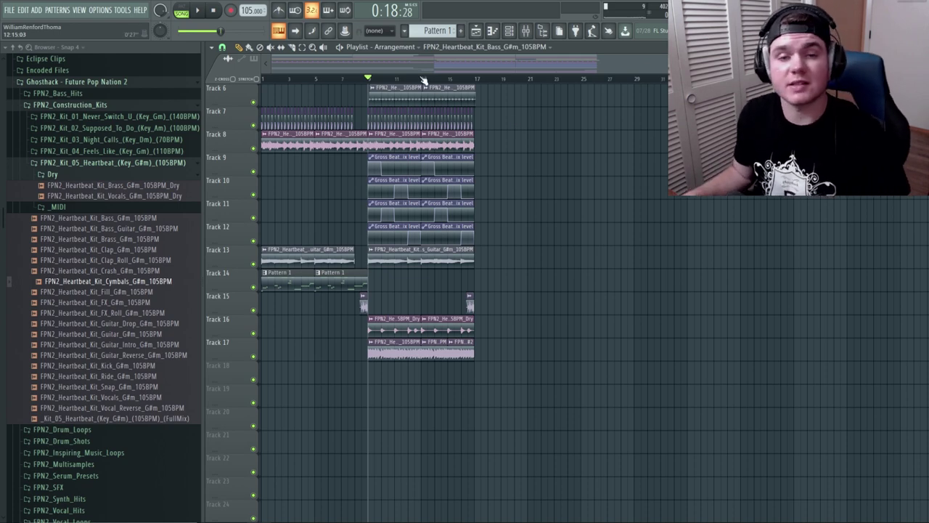
pyautogui.rightClick(254, 264)
pyautogui.press('space')
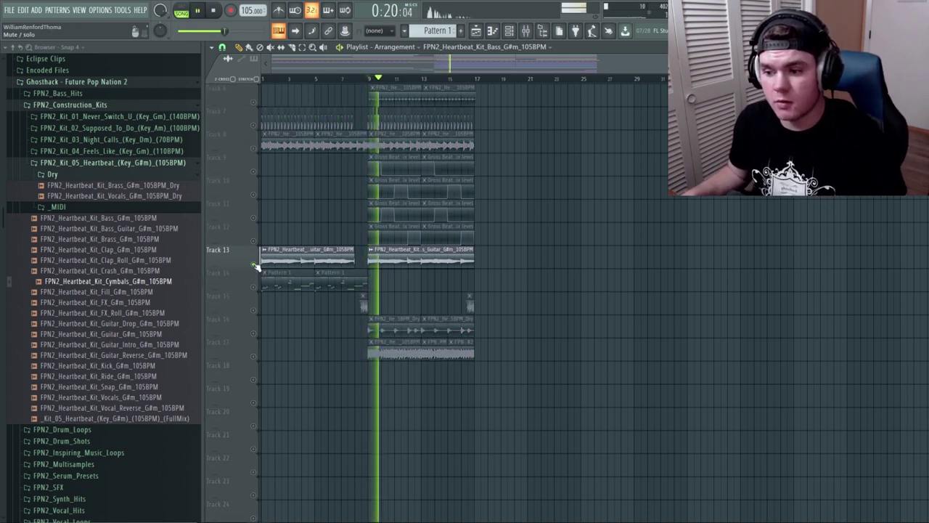
pyautogui.press('space')
pyautogui.rightClick(254, 264)
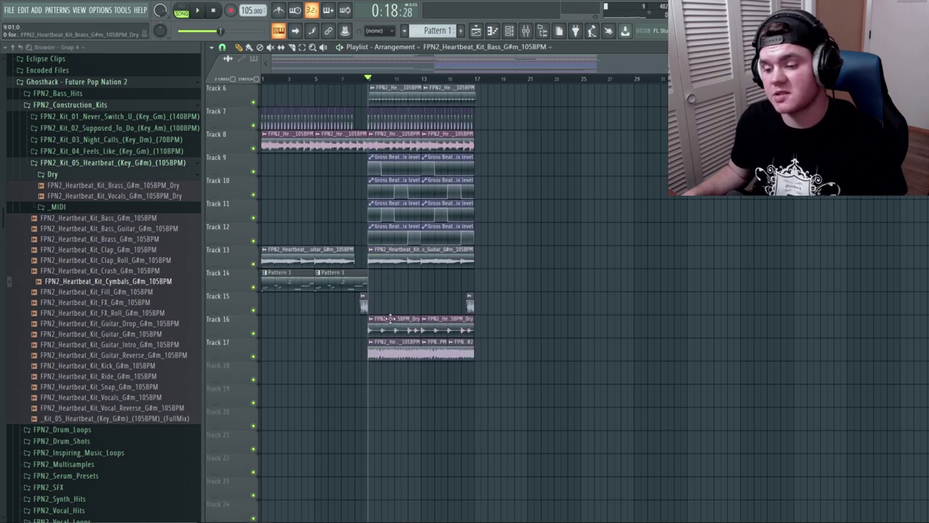
pyautogui.press('space')
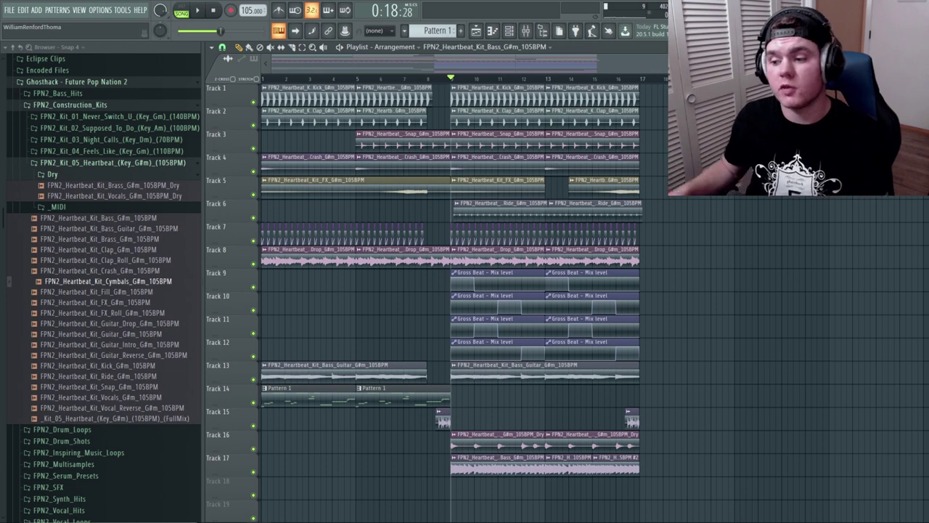
pyautogui.rightClick(253, 264)
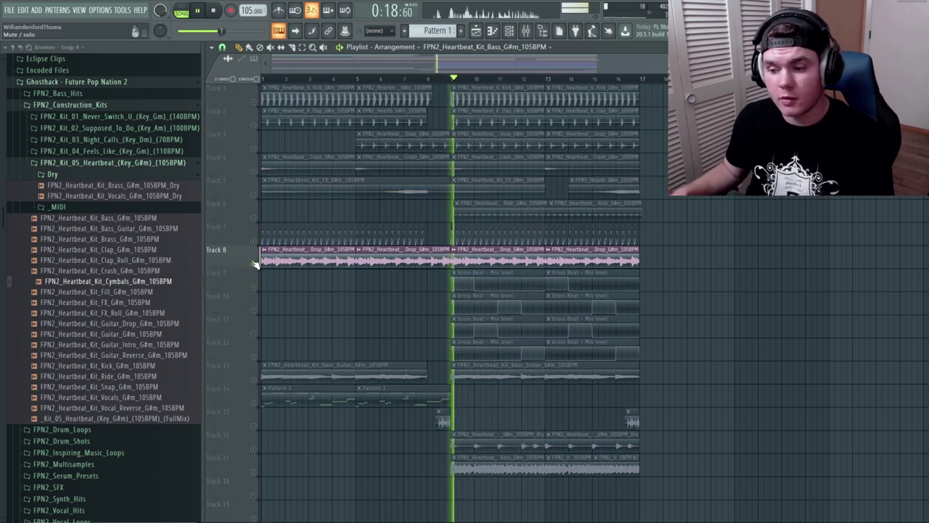
pyautogui.press('space')
pyautogui.rightClick(253, 263)
pyautogui.press('space')
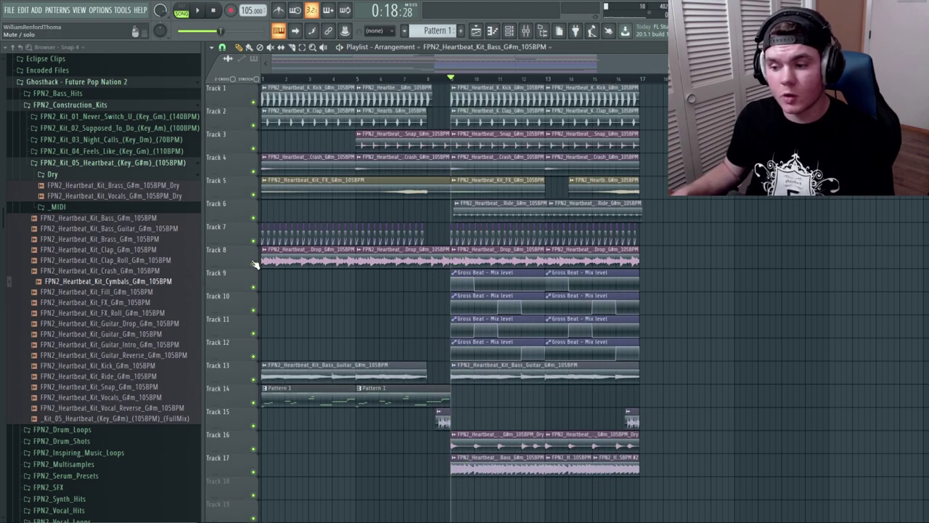